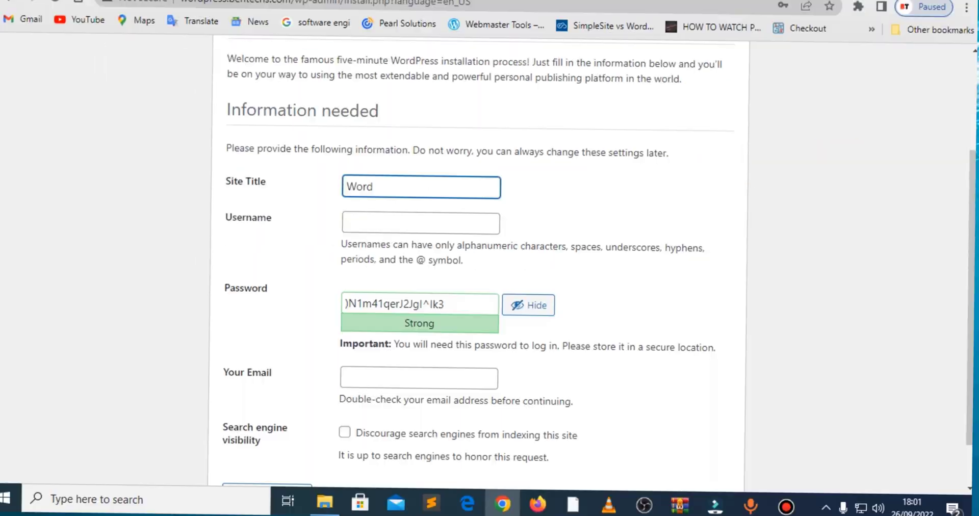
Step: Complete the site title as 'WordPress' and fill in the admin username
{"action": "type", "text": "Press"}
{"action": "key", "text": "Tab"}
{"action": "type", "text": "BenTech"}
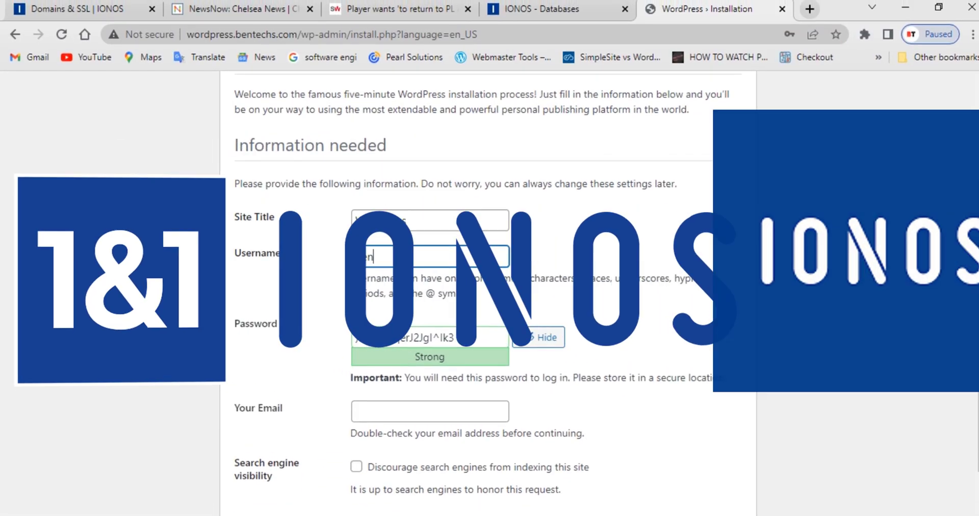
{"action": "scroll", "coordinate": [488, 280], "scroll_direction": "down", "scroll_amount": 1}
{"action": "key", "text": "Tab"}
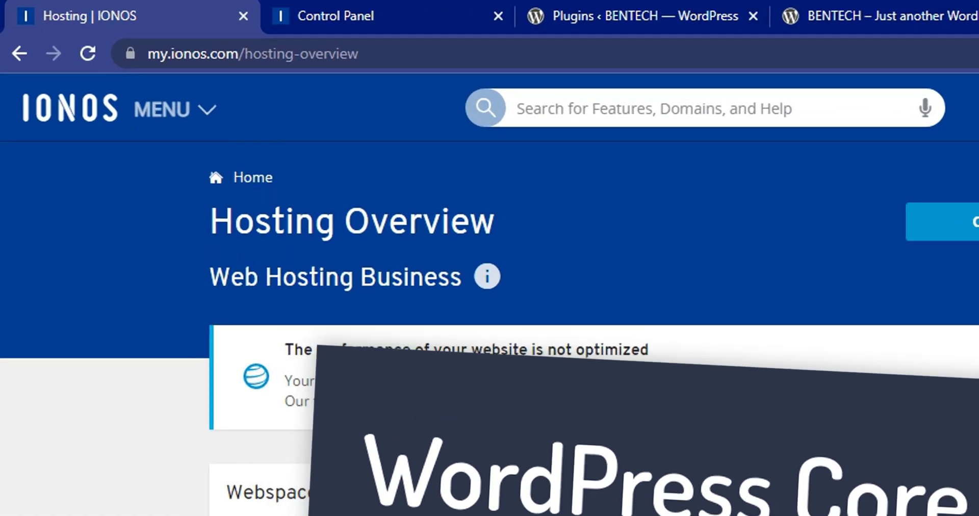
Step: Download the WordPress 6.0.2 zip from wordpress.org to the Desktop and open a blank tab
{"action": "left_click", "coordinate": [713, 10]}
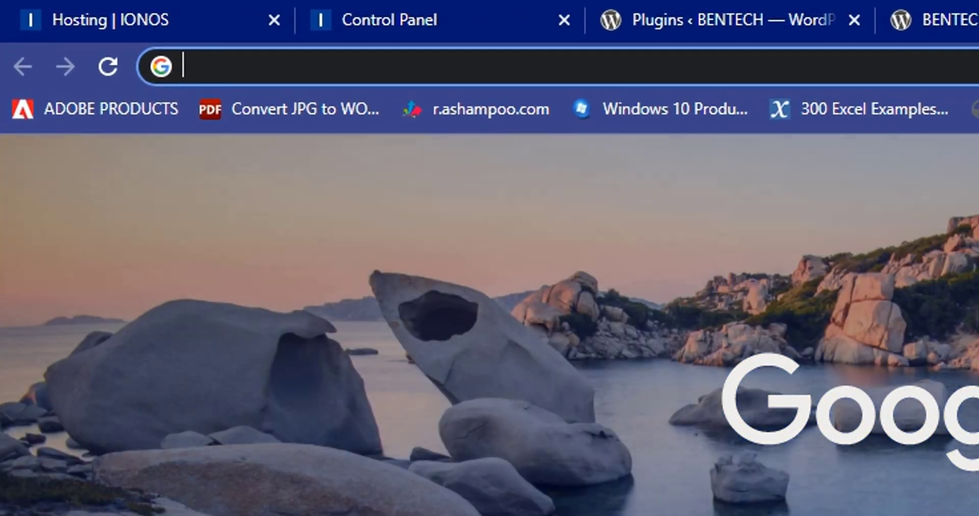
{"action": "type", "text": "wordpress"}
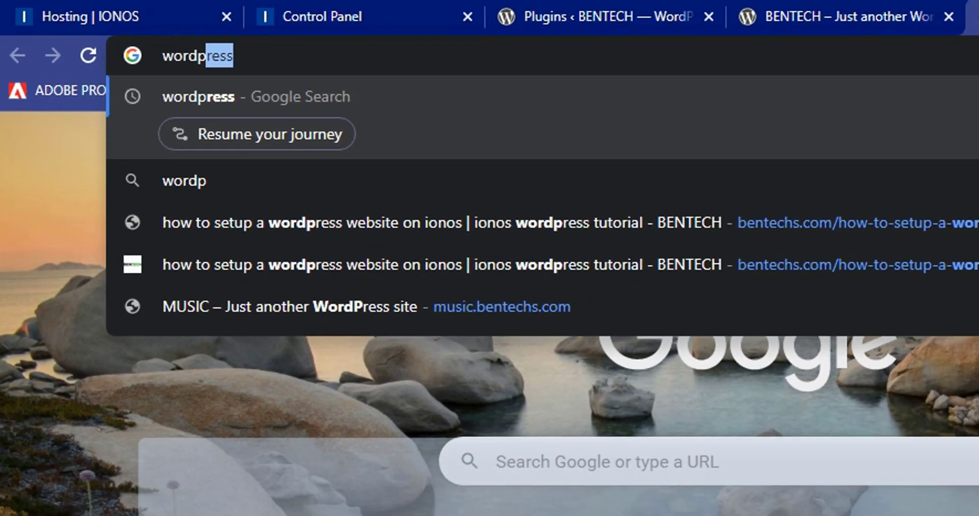
{"action": "key", "text": "Return"}
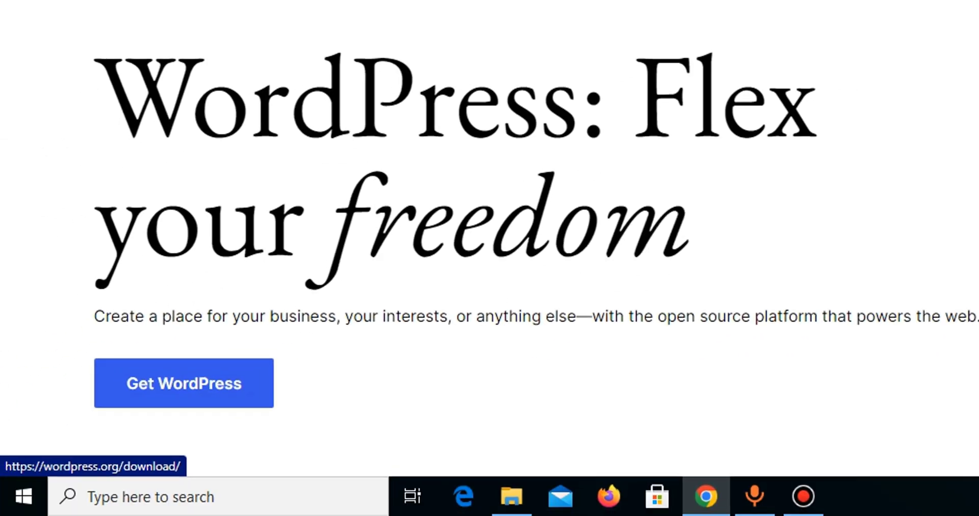
{"action": "left_click", "coordinate": [807, 219]}
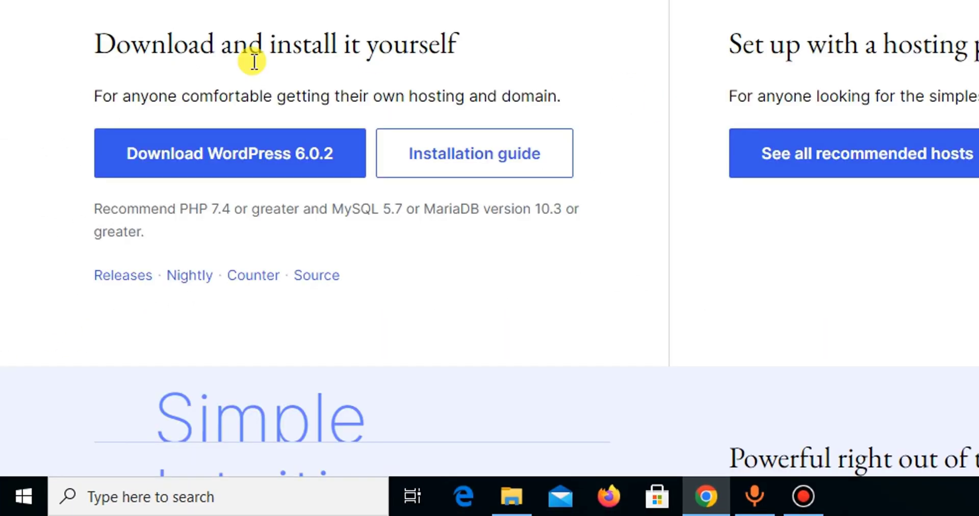
{"action": "scroll", "coordinate": [437, 142], "scroll_direction": "up", "scroll_amount": 3}
{"action": "scroll", "coordinate": [236, 356], "scroll_direction": "down", "scroll_amount": 1}
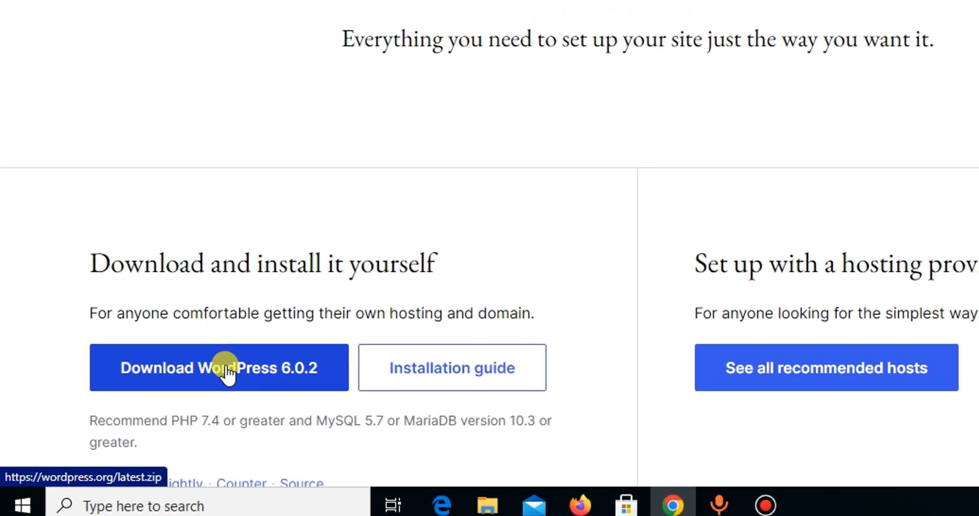
{"action": "left_click", "coordinate": [228, 369]}
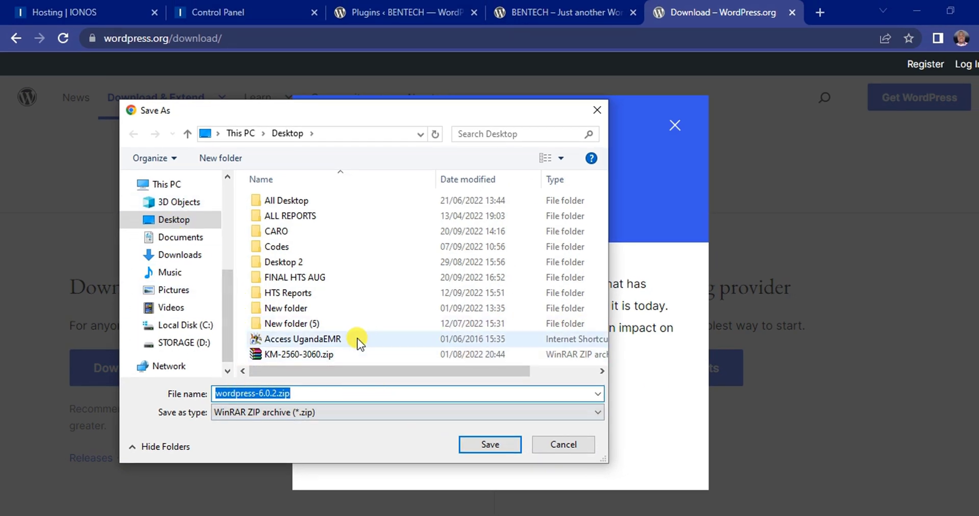
{"action": "left_click", "coordinate": [502, 443]}
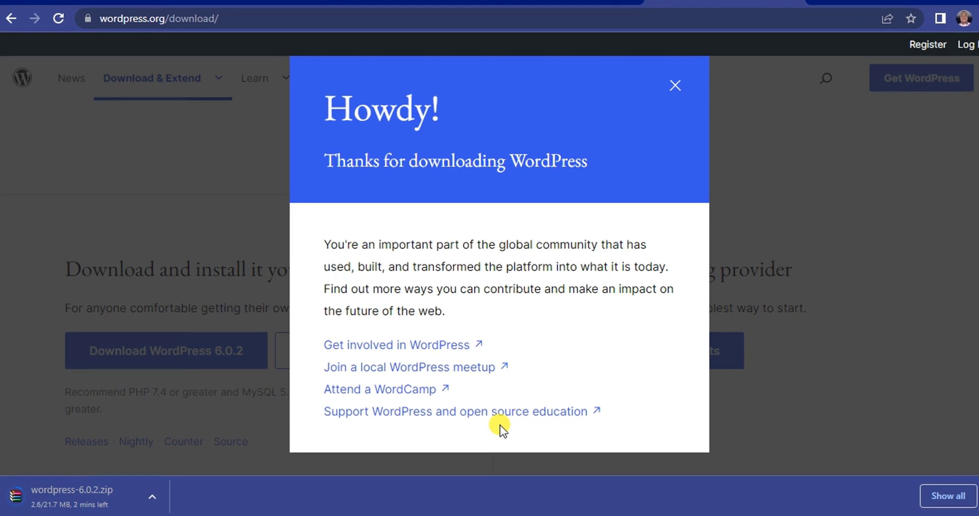
{"action": "key", "text": "ctrl+t"}
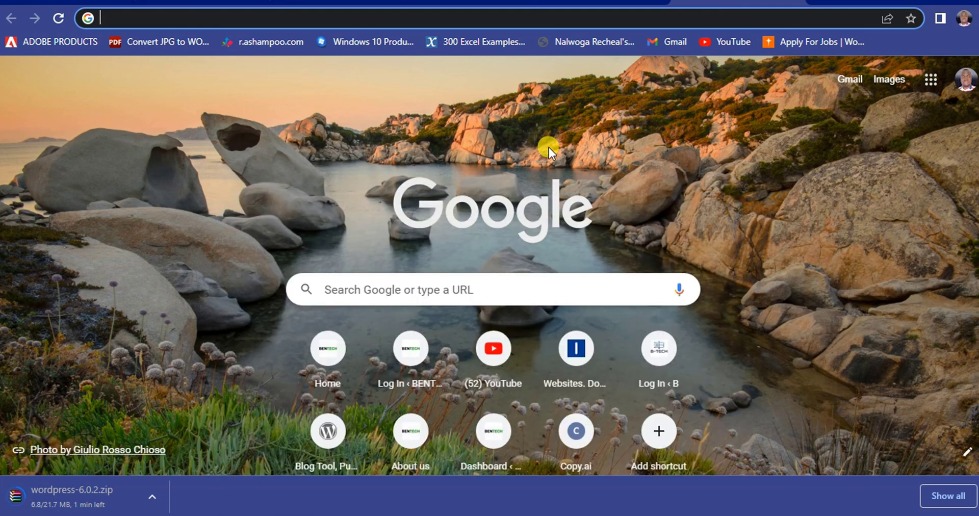
Step: Search for filezilla and open the FileZilla Client download page on filezilla-project.org
{"action": "type", "text": "filezilla"}
{"action": "key", "text": "Return"}
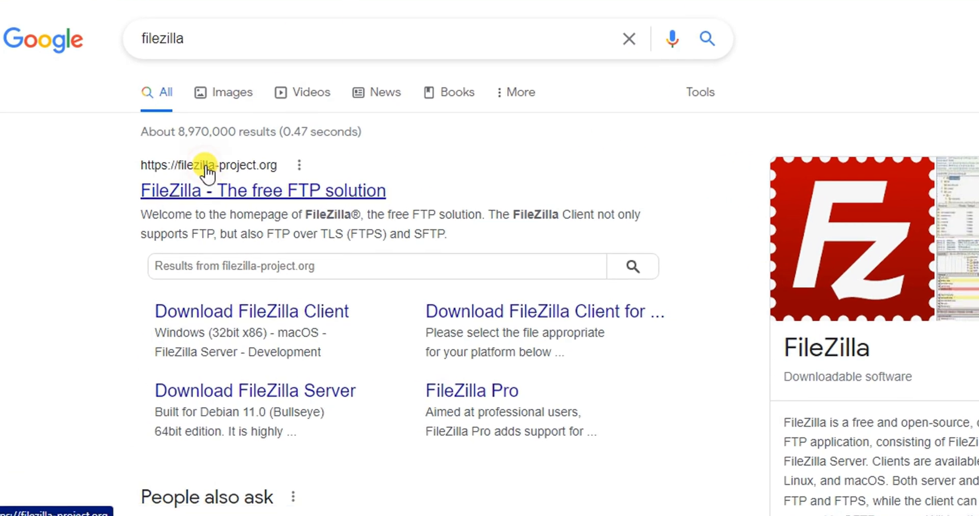
{"action": "left_click", "coordinate": [204, 168]}
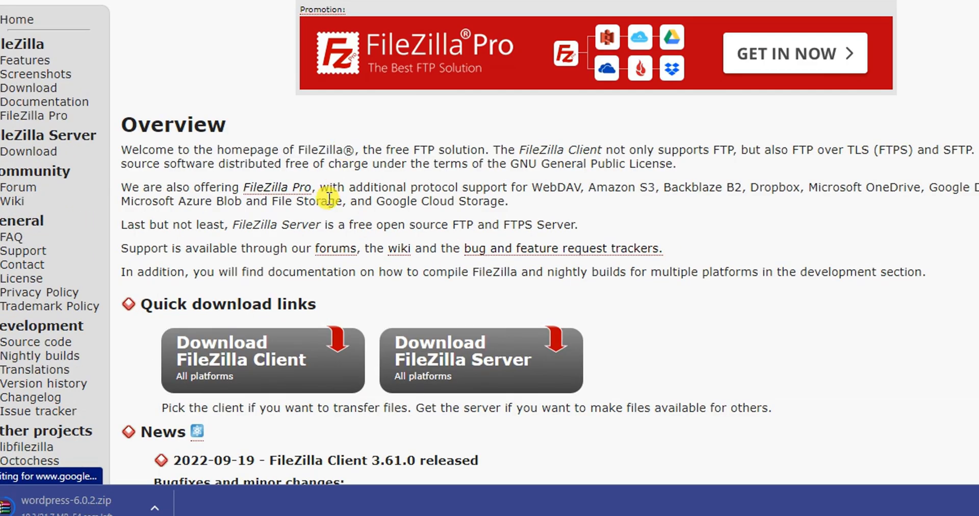
{"action": "scroll", "coordinate": [255, 245], "scroll_direction": "down", "scroll_amount": 2}
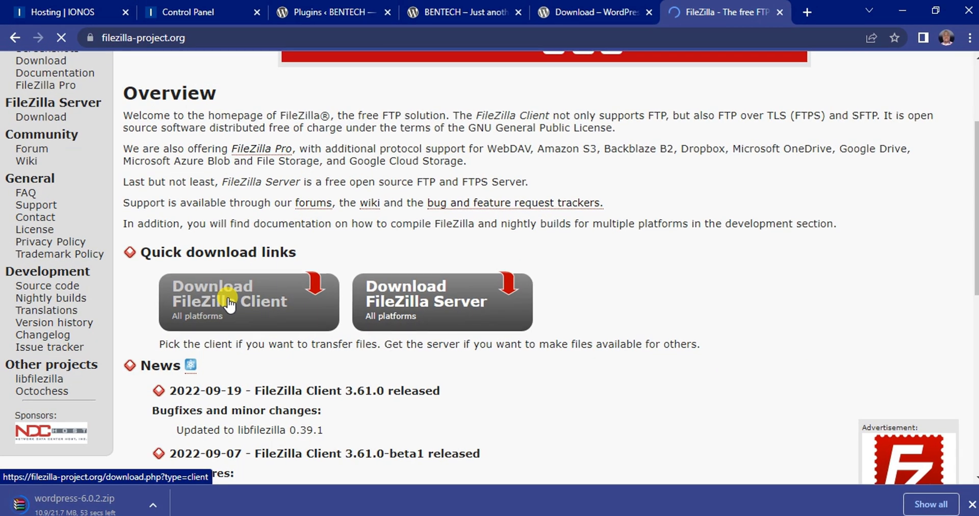
{"action": "left_click", "coordinate": [229, 304]}
Step: Launch the installed FileZilla program from the Start menu
{"action": "scroll", "coordinate": [285, 270], "scroll_direction": "down", "scroll_amount": 5}
{"action": "scroll", "coordinate": [231, 265], "scroll_direction": "up", "scroll_amount": 3}
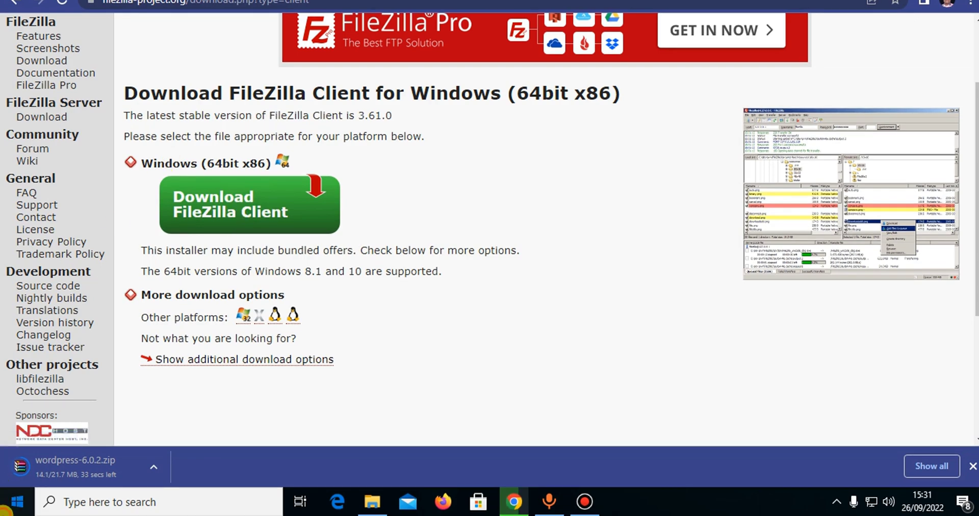
{"action": "left_click", "coordinate": [17, 504]}
{"action": "left_click", "coordinate": [97, 122]}
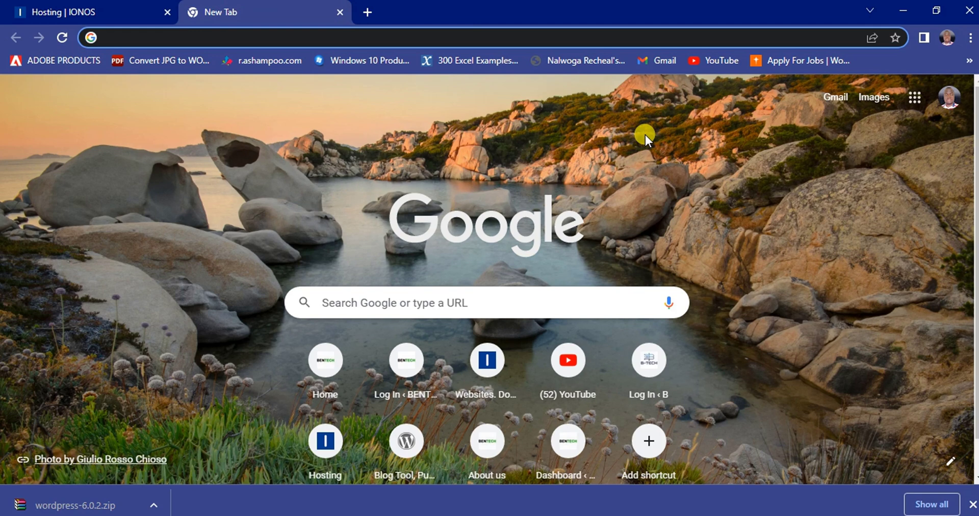
Step: Sign in on ionos.com and zoom the Hosting Overview out to 90%
{"action": "type", "text": "ionos.com"}
{"action": "key", "text": "Return"}
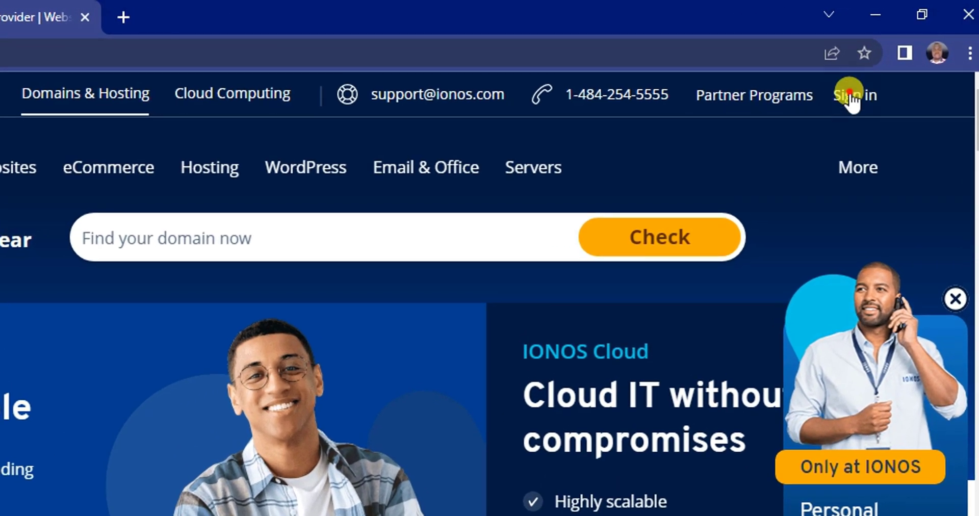
{"action": "left_click", "coordinate": [855, 95]}
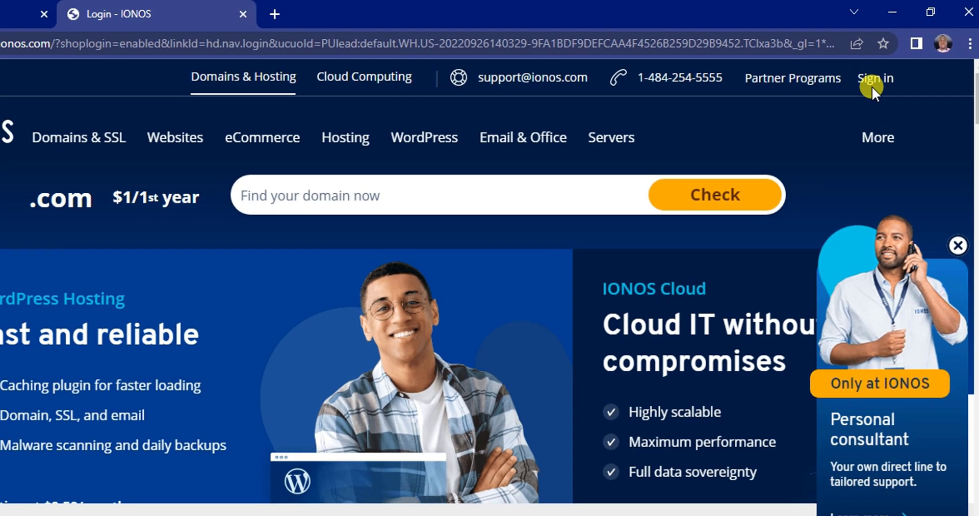
{"action": "scroll", "coordinate": [380, 258], "scroll_direction": "down", "scroll_amount": 1}
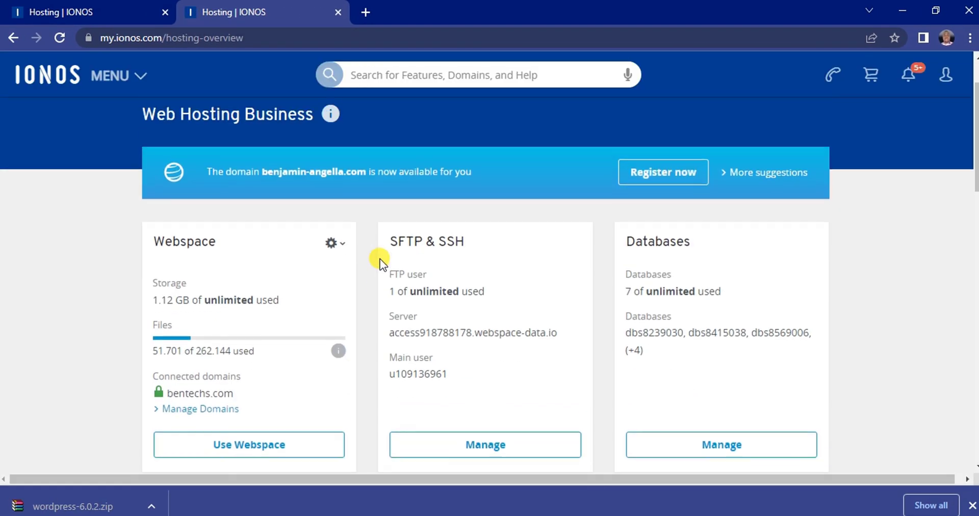
{"action": "scroll", "coordinate": [815, 267], "scroll_direction": "down", "scroll_amount": 4}
{"action": "scroll", "coordinate": [622, 322], "scroll_direction": "up", "scroll_amount": 4}
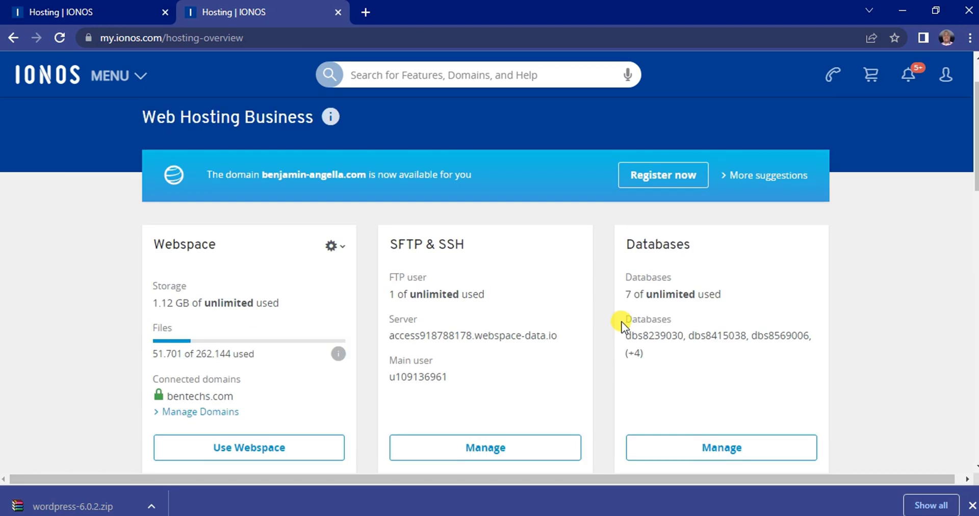
{"action": "key", "text": "ctrl+minus"}
{"action": "scroll", "coordinate": [230, 294], "scroll_direction": "up", "scroll_amount": 5}
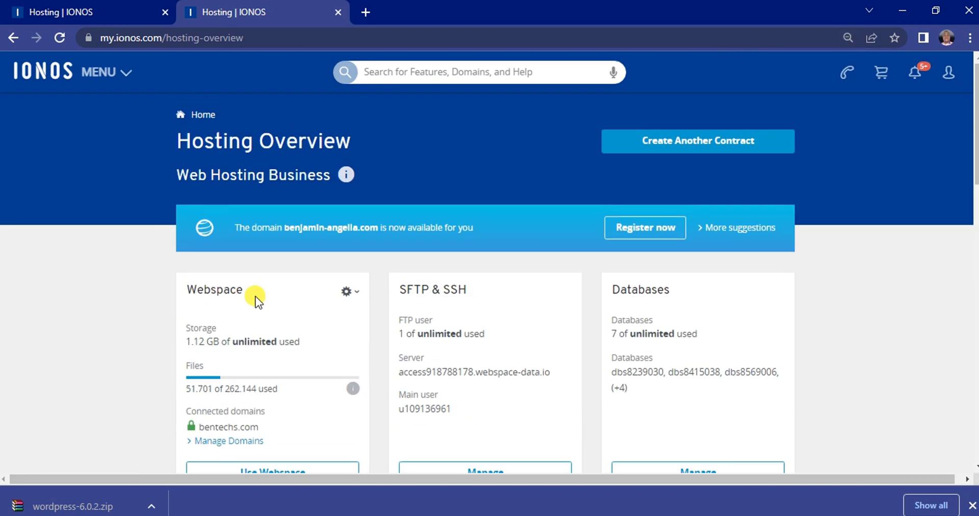
{"action": "scroll", "coordinate": [430, 289], "scroll_direction": "down", "scroll_amount": 1}
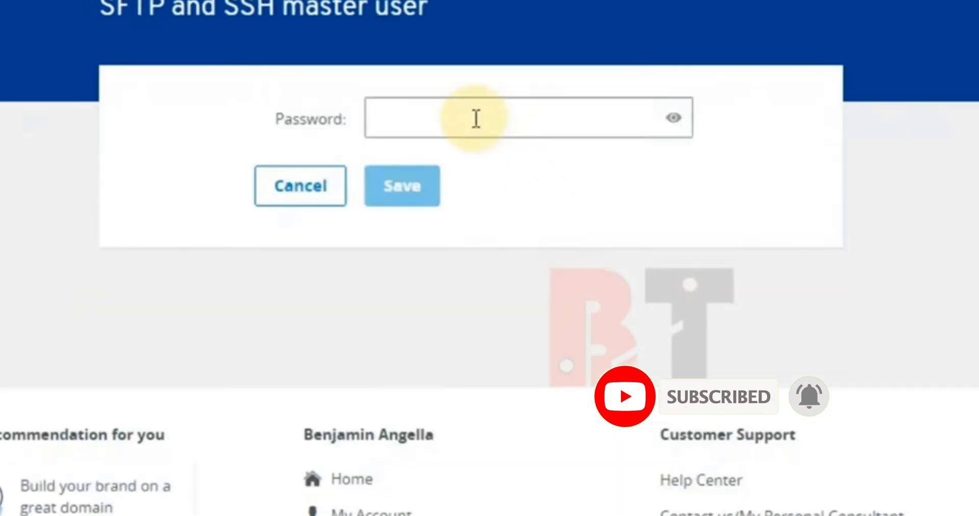
Step: Paste in the new master user password and save it
{"action": "left_click", "coordinate": [476, 118]}
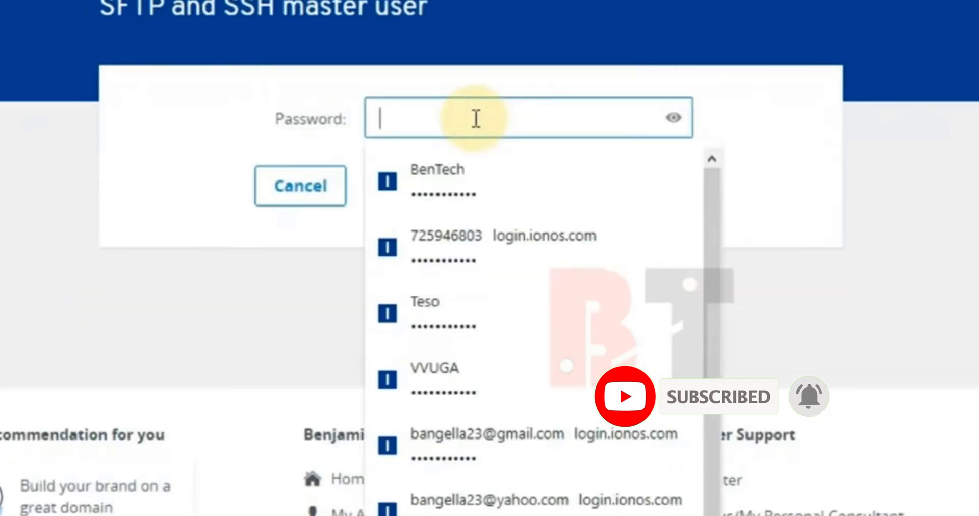
{"action": "key", "text": "ctrl+v"}
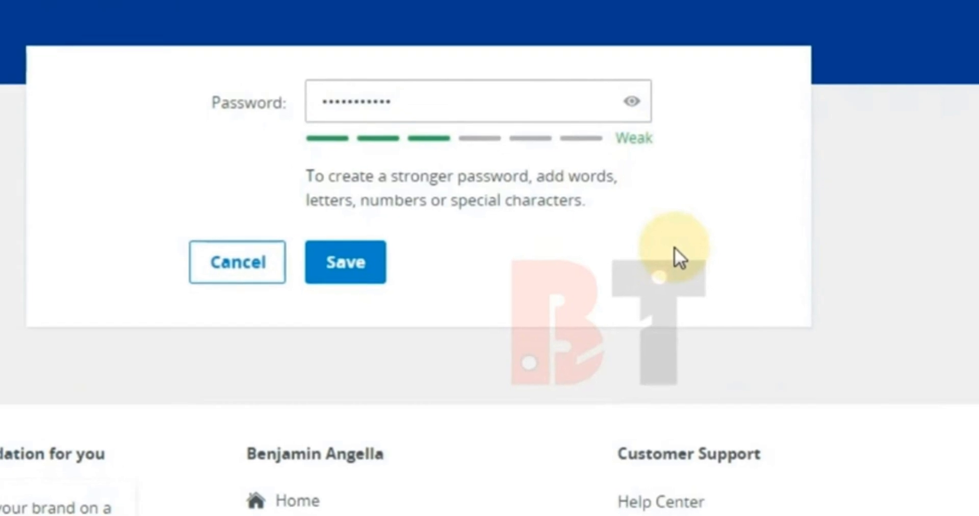
{"action": "left_click", "coordinate": [392, 270]}
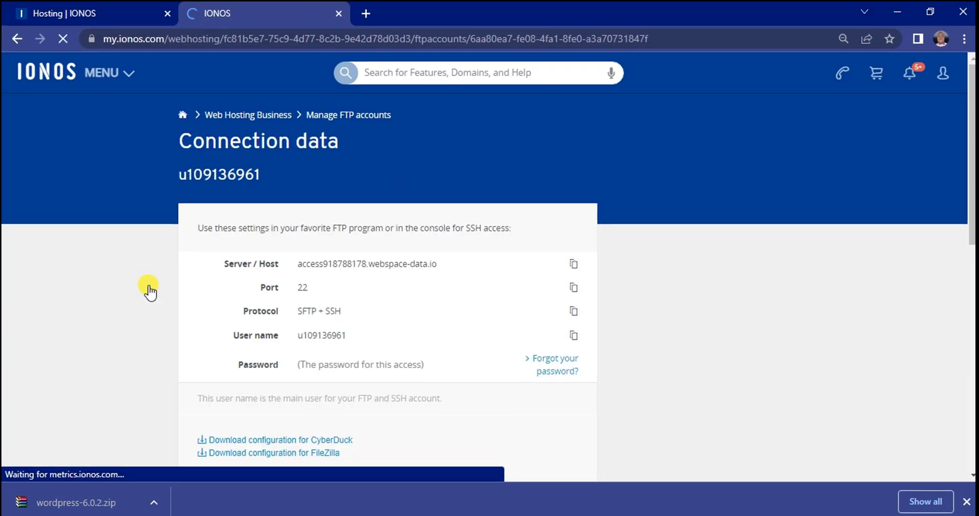
{"action": "scroll", "coordinate": [383, 290], "scroll_direction": "down", "scroll_amount": 2}
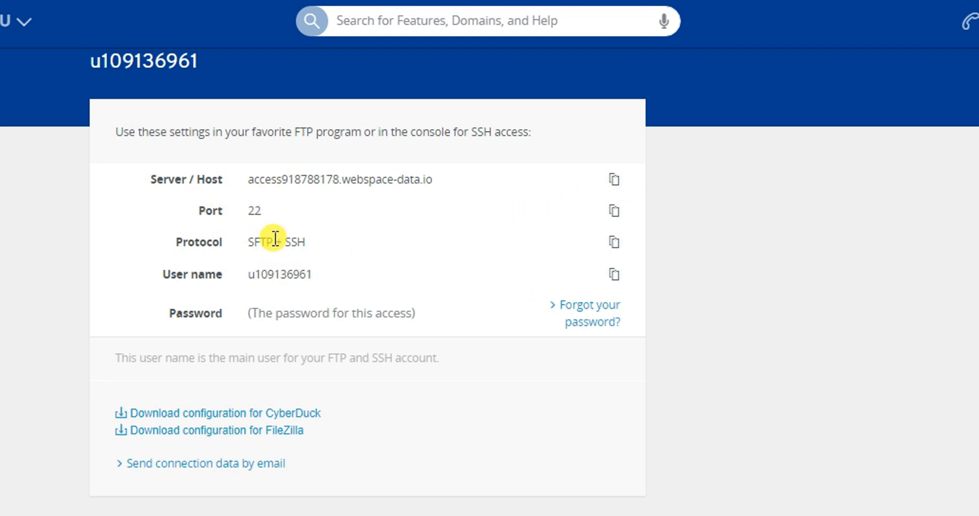
Step: Review the connection details and save the FileZilla configuration file to the Desktop
{"action": "left_click_drag", "start_coordinate": [247, 179], "coordinate": [335, 271]}
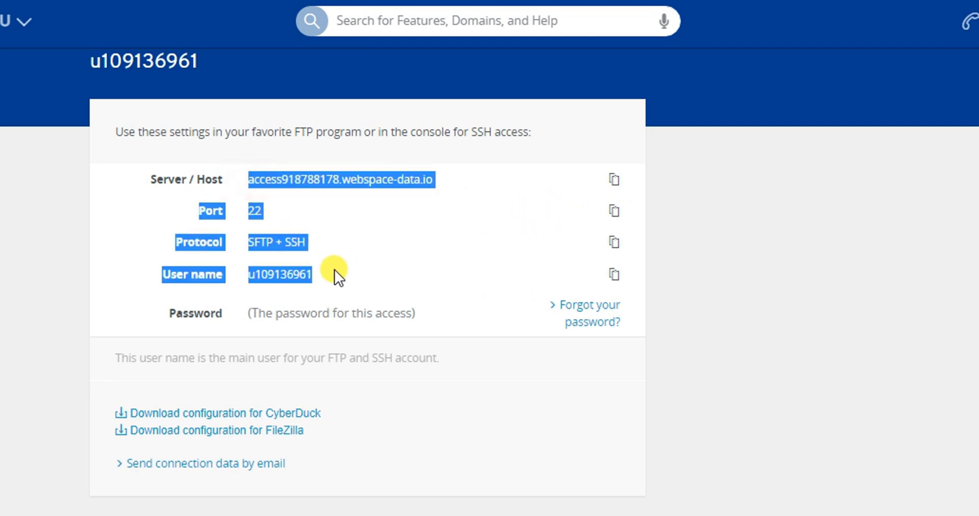
{"action": "left_click", "coordinate": [320, 304]}
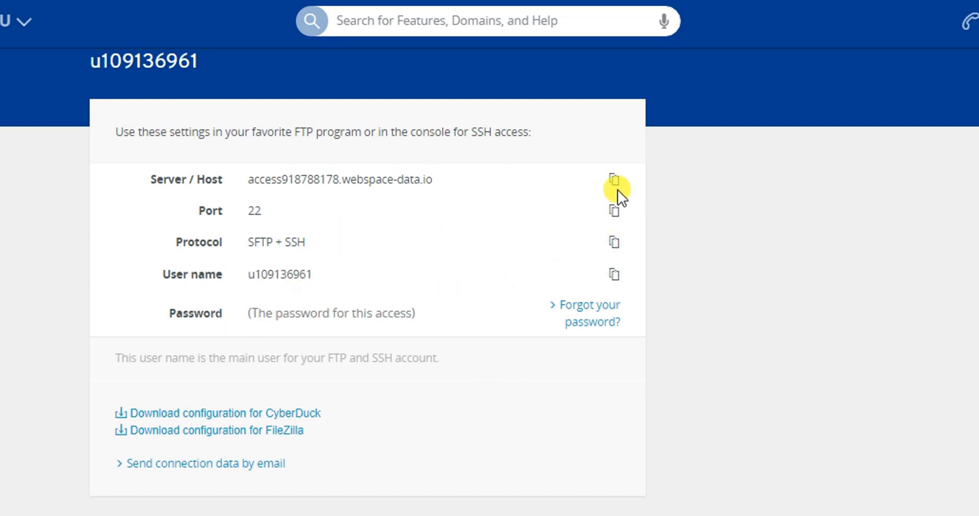
{"action": "scroll", "coordinate": [572, 355], "scroll_direction": "down", "scroll_amount": 2}
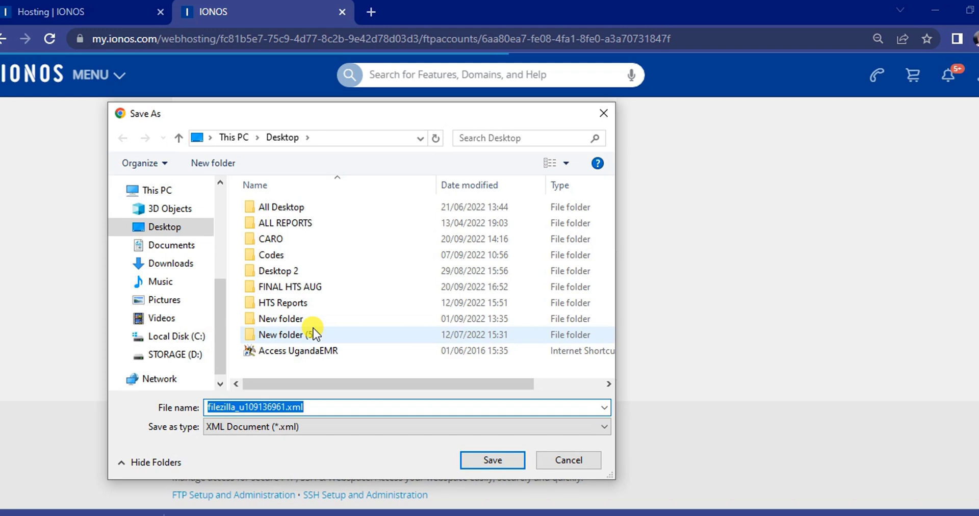
{"action": "left_click", "coordinate": [173, 230]}
{"action": "left_click", "coordinate": [493, 460]}
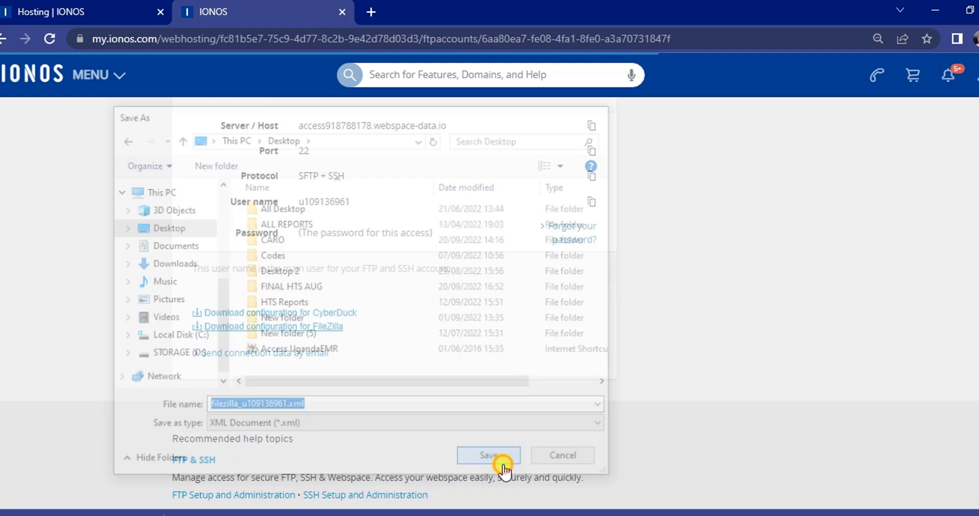
Step: Select the server host address and then the user name value
{"action": "scroll", "coordinate": [479, 377], "scroll_direction": "up", "scroll_amount": 3}
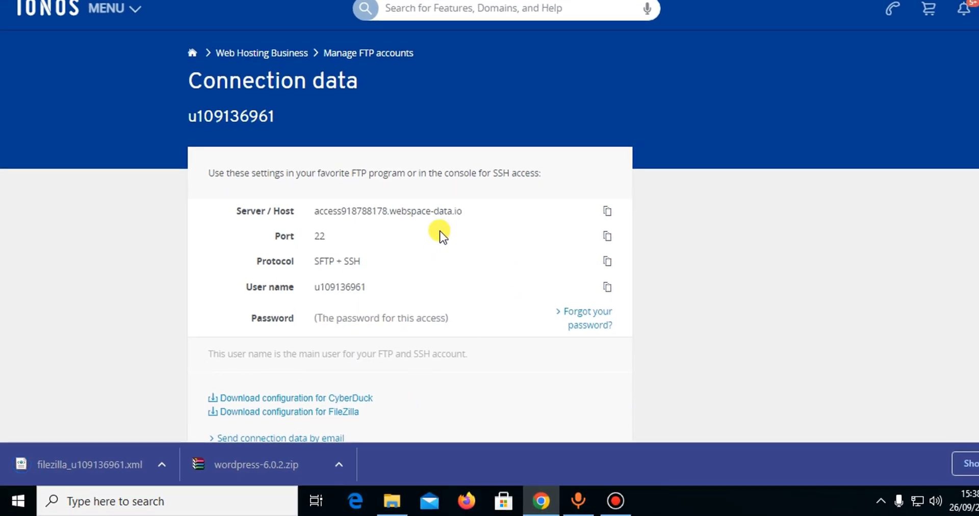
{"action": "left_click_drag", "start_coordinate": [430, 211], "coordinate": [328, 211]}
{"action": "left_click", "coordinate": [311, 243]}
{"action": "left_click_drag", "start_coordinate": [365, 289], "coordinate": [278, 287]}
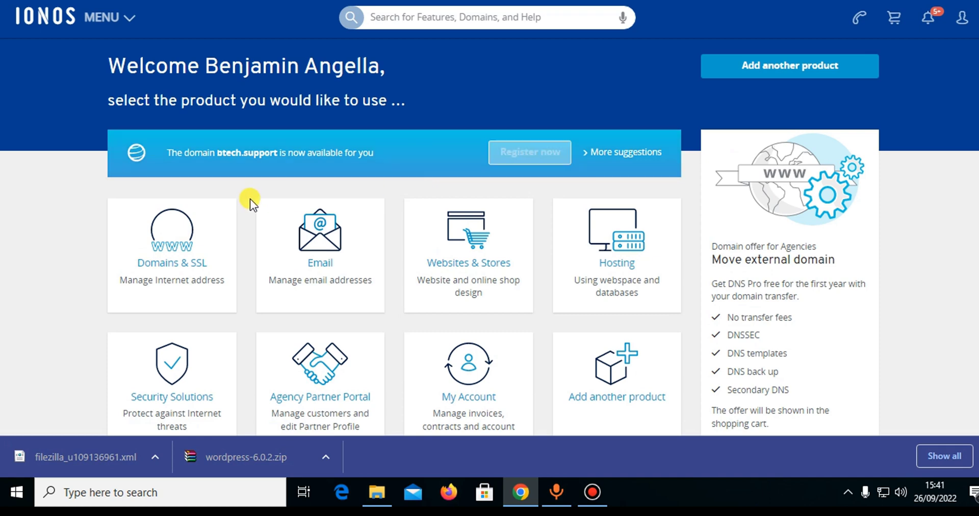
Step: Create the subdomain 'wordpress' under Domains & SSL and open its usage options
{"action": "left_click", "coordinate": [167, 233]}
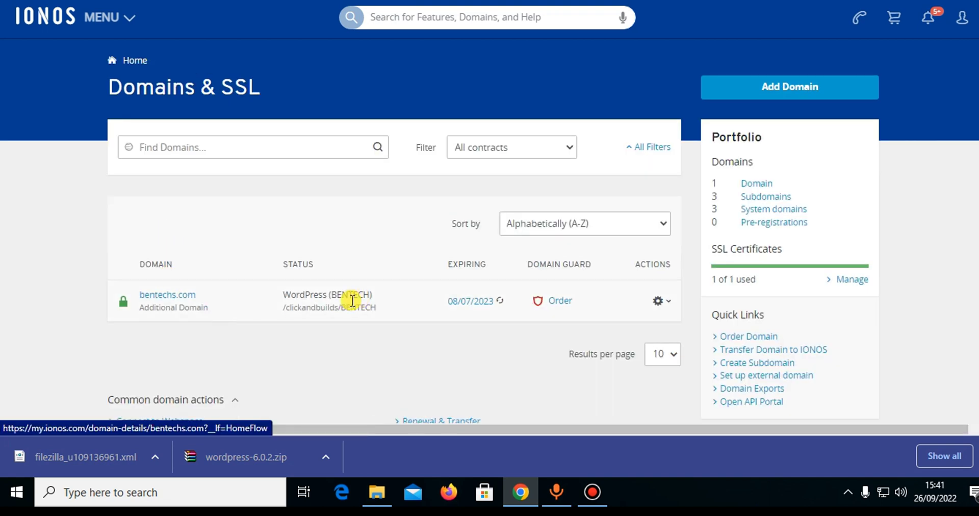
{"action": "left_click", "coordinate": [777, 197]}
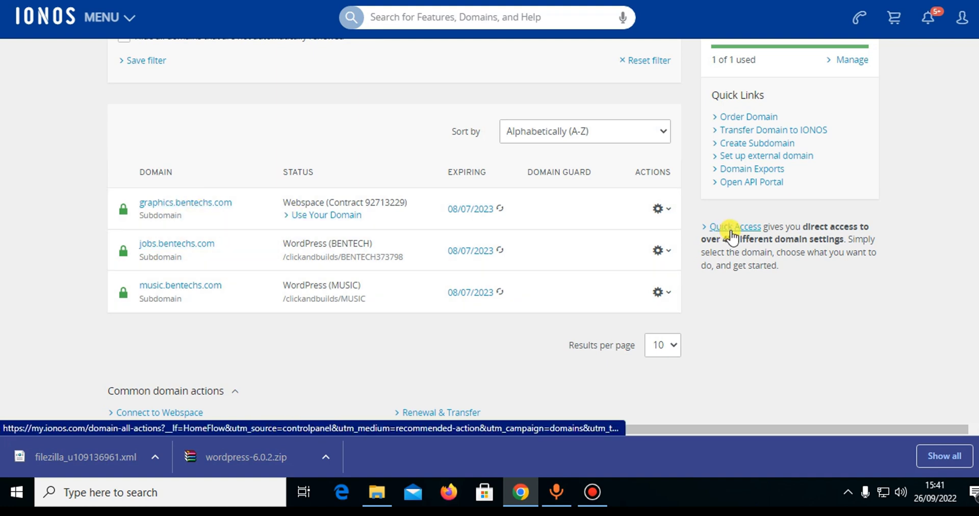
{"action": "left_click", "coordinate": [713, 228]}
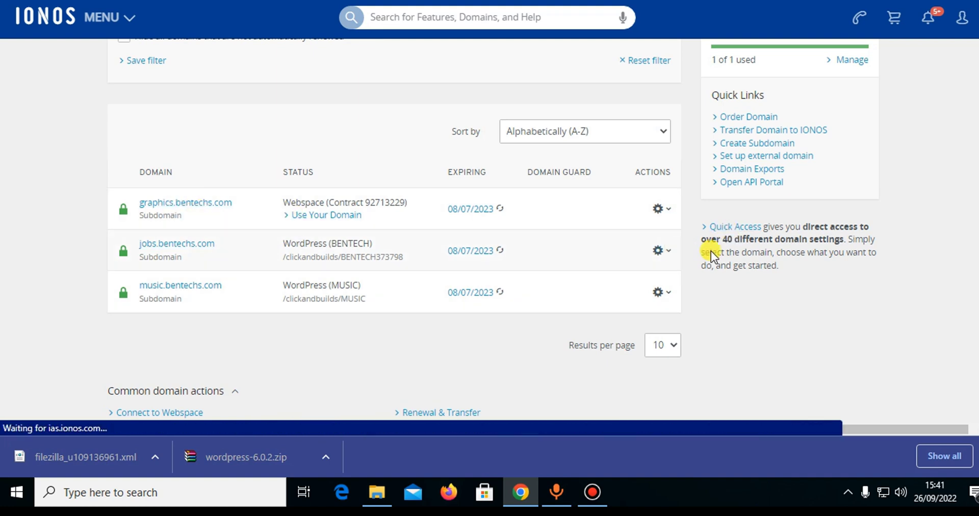
{"action": "left_click", "coordinate": [748, 152]}
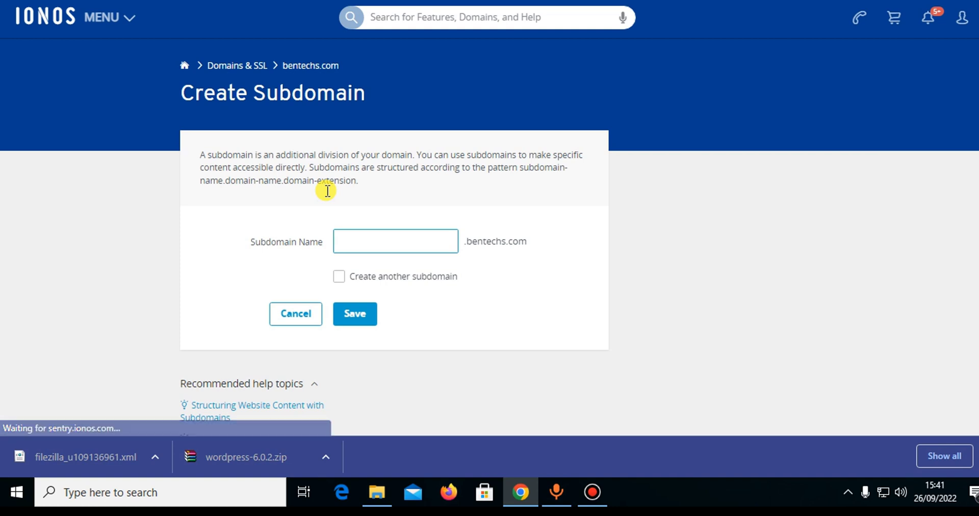
{"action": "type", "text": "wordpress"}
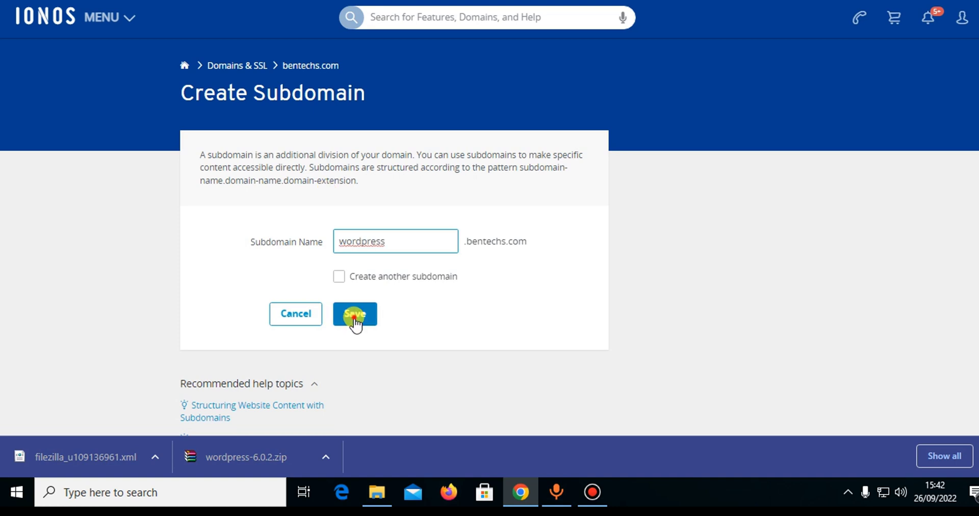
{"action": "left_click", "coordinate": [354, 317]}
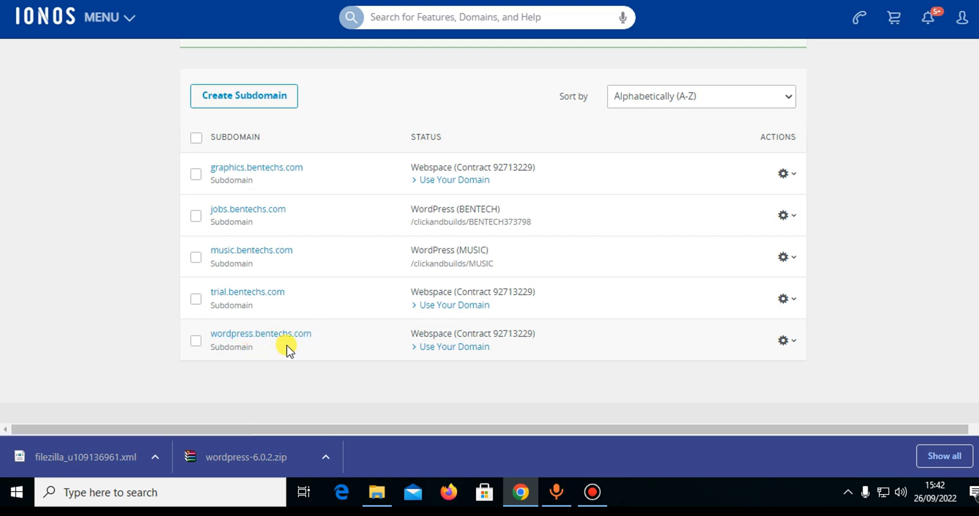
{"action": "left_click", "coordinate": [459, 352]}
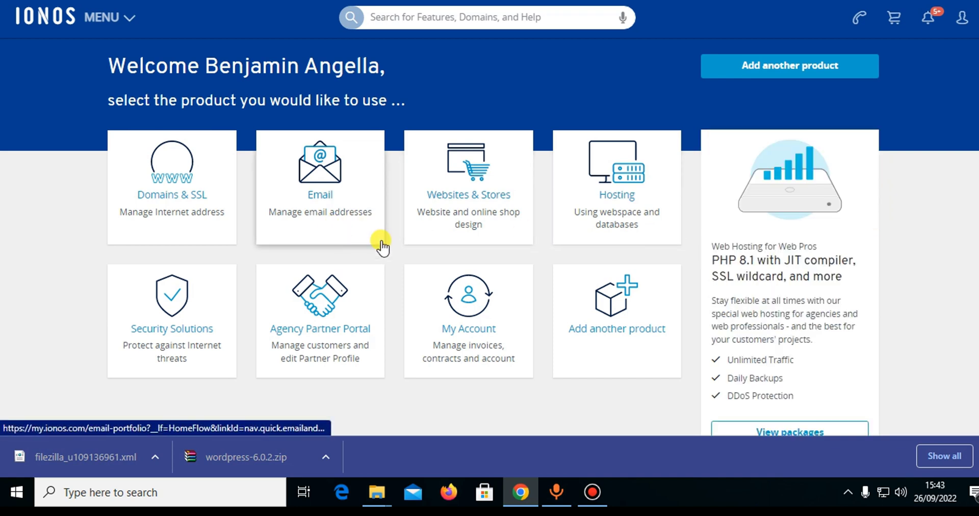
Step: Open the Hosting webspace explorer and browse the /clickandbuilds folder
{"action": "left_click", "coordinate": [593, 218]}
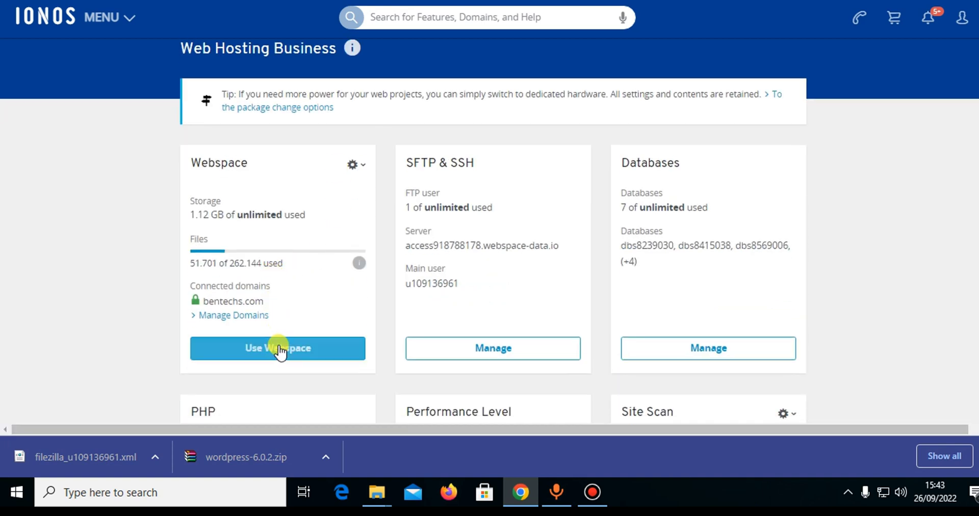
{"action": "left_click", "coordinate": [279, 349]}
{"action": "left_click", "coordinate": [382, 270]}
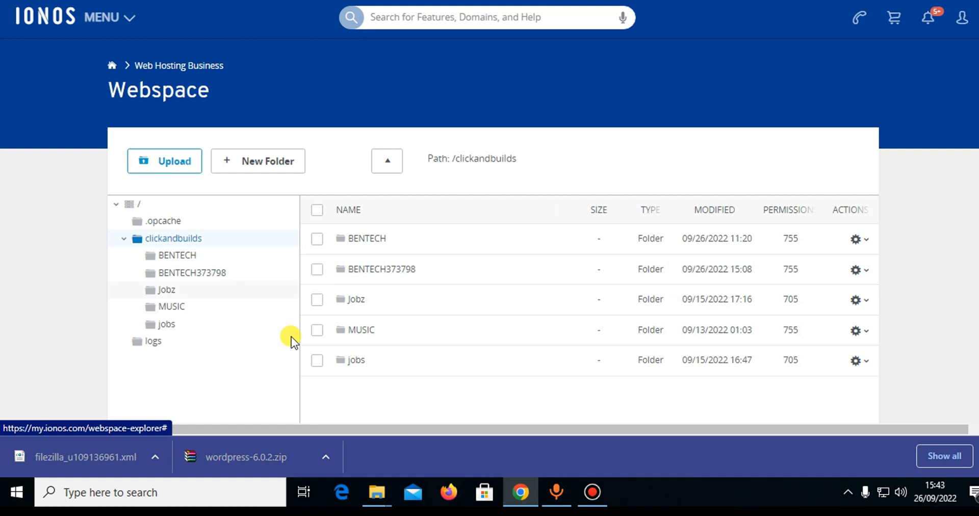
{"action": "scroll", "coordinate": [357, 332], "scroll_direction": "down", "scroll_amount": 3}
{"action": "scroll", "coordinate": [510, 324], "scroll_direction": "up", "scroll_amount": 3}
{"action": "scroll", "coordinate": [443, 316], "scroll_direction": "down", "scroll_amount": 2}
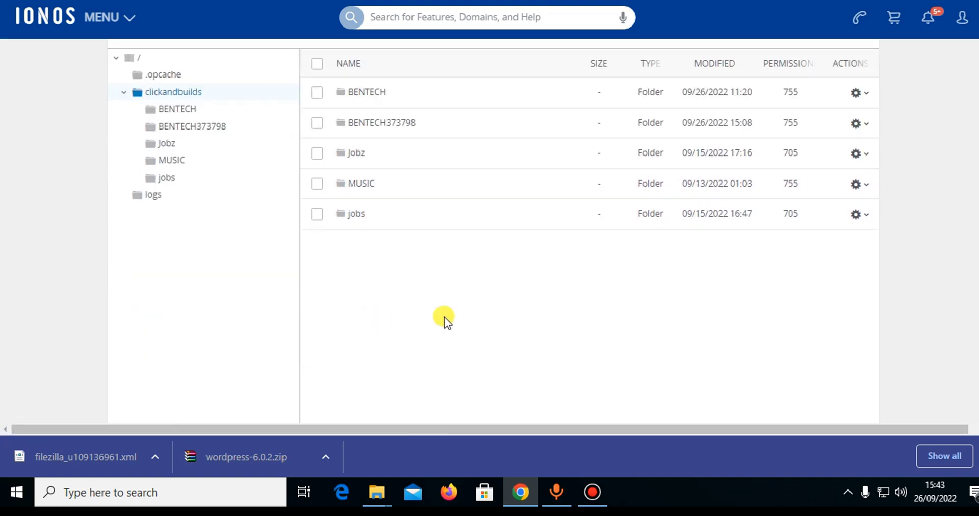
{"action": "scroll", "coordinate": [397, 257], "scroll_direction": "up", "scroll_amount": 1}
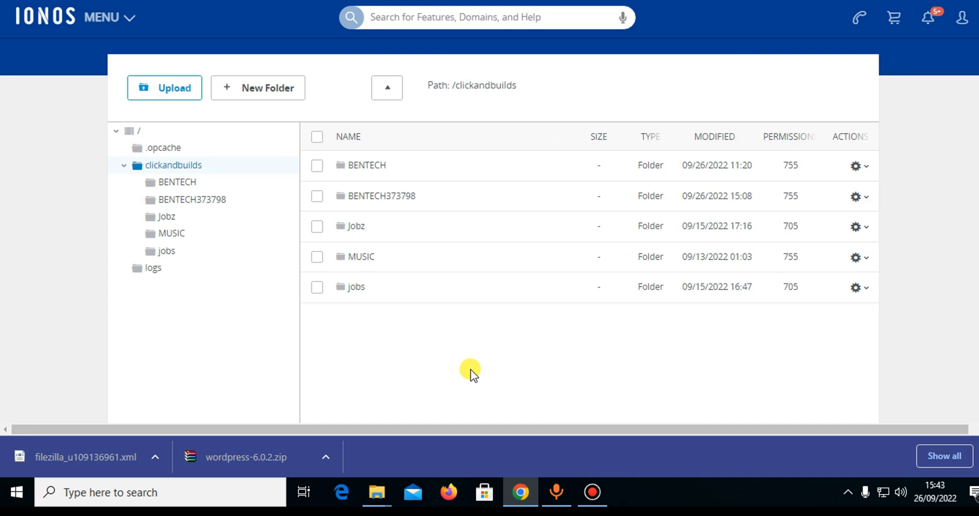
{"action": "scroll", "coordinate": [398, 329], "scroll_direction": "down", "scroll_amount": 2}
{"action": "scroll", "coordinate": [398, 319], "scroll_direction": "up", "scroll_amount": 2}
Step: Launch FileZilla from the Start menu, then return to the webspace in the browser
{"action": "left_click", "coordinate": [16, 492]}
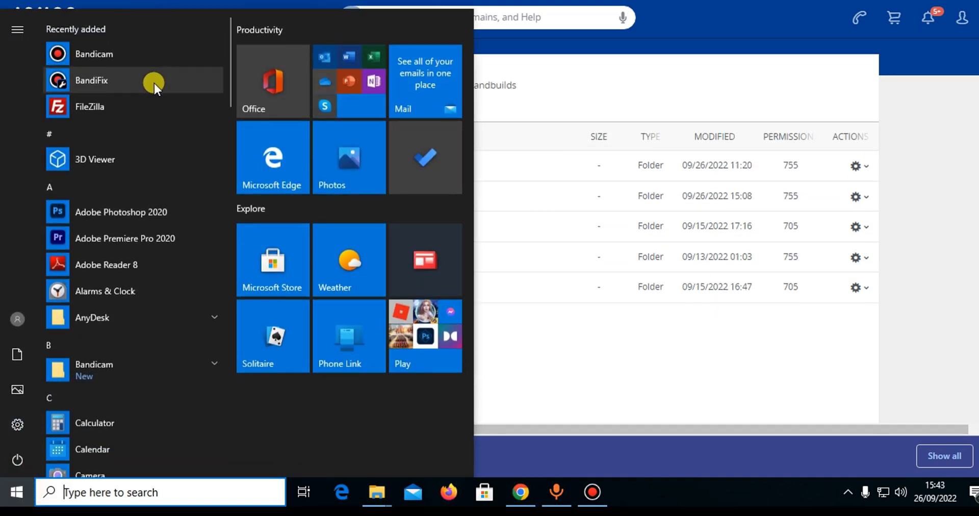
{"action": "left_click", "coordinate": [153, 102]}
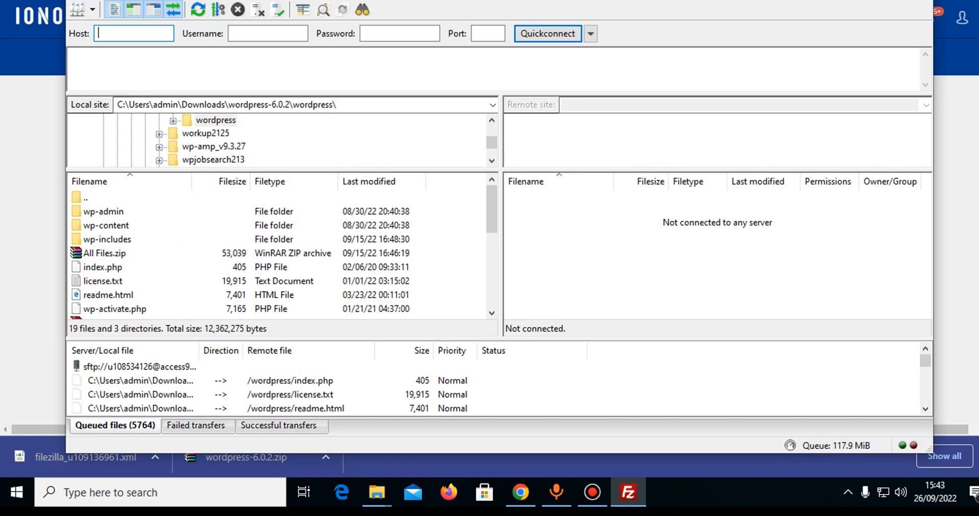
{"action": "key", "text": "alt+Tab"}
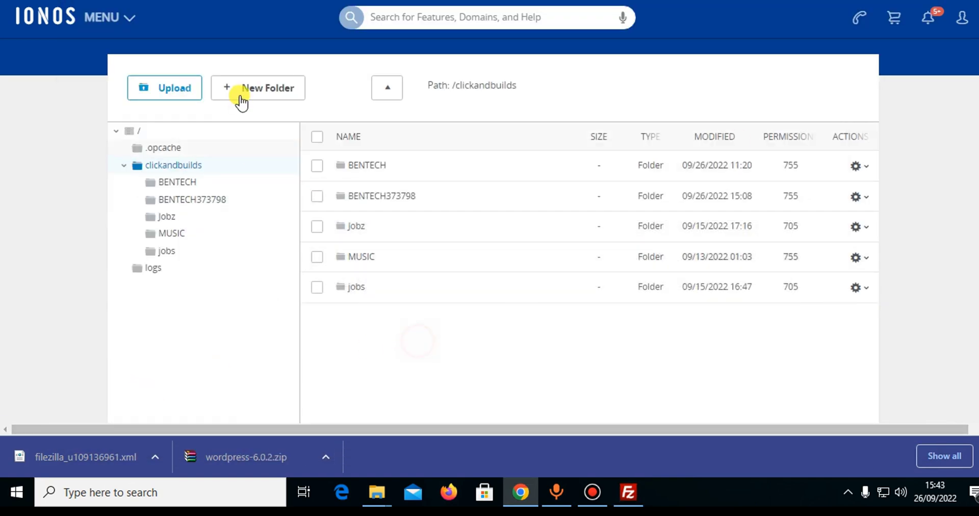
Step: Create a 'Wordpress' folder in /clickandbuilds, check it opens, and bring FileZilla forward
{"action": "left_click", "coordinate": [270, 89]}
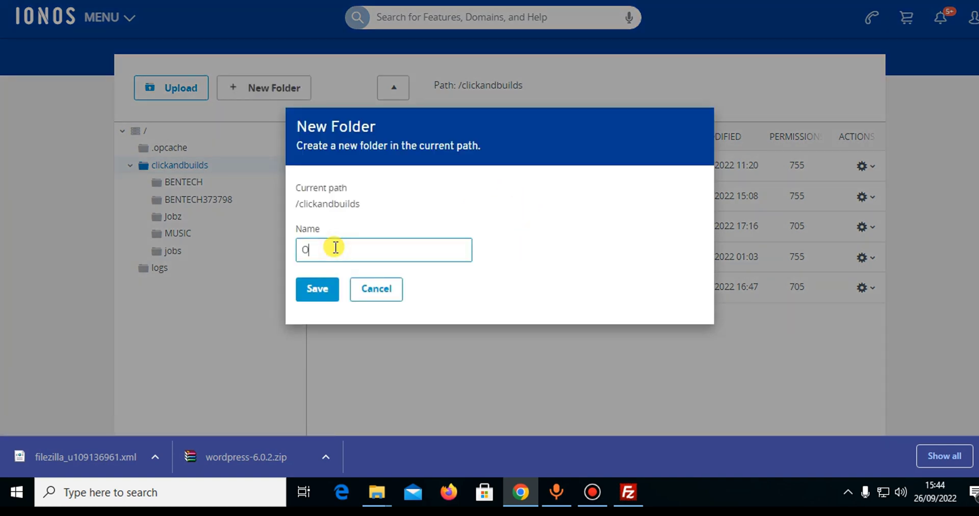
{"action": "type", "text": "Wordpress"}
{"action": "key", "text": "Return"}
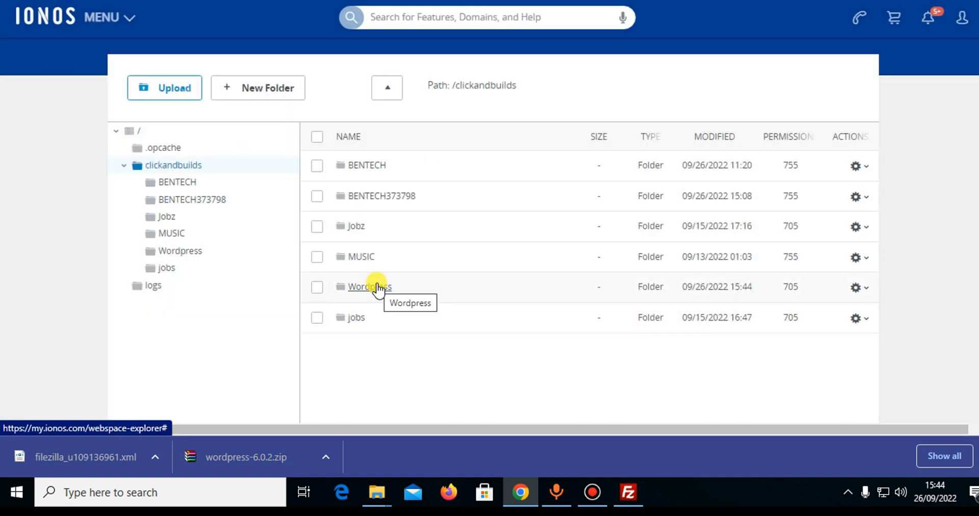
{"action": "left_click", "coordinate": [377, 286]}
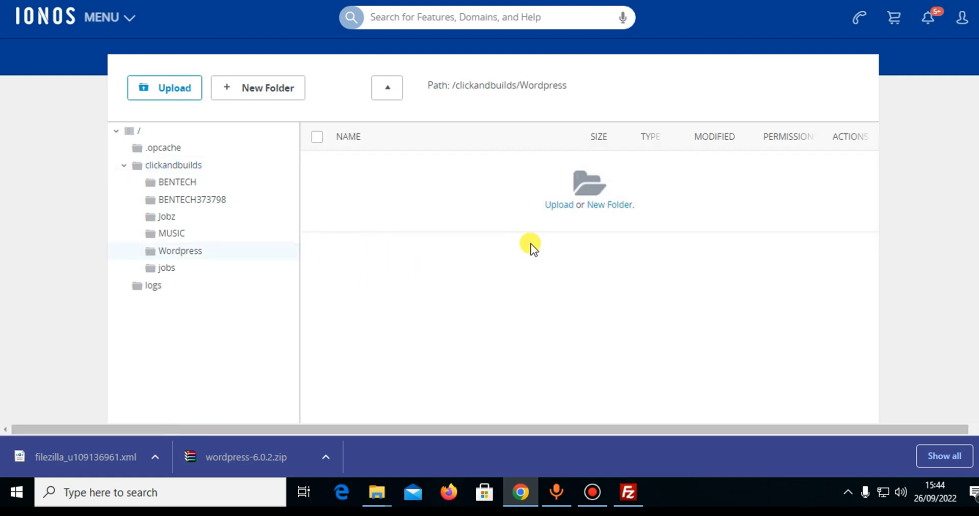
{"action": "key", "text": "alt+Left"}
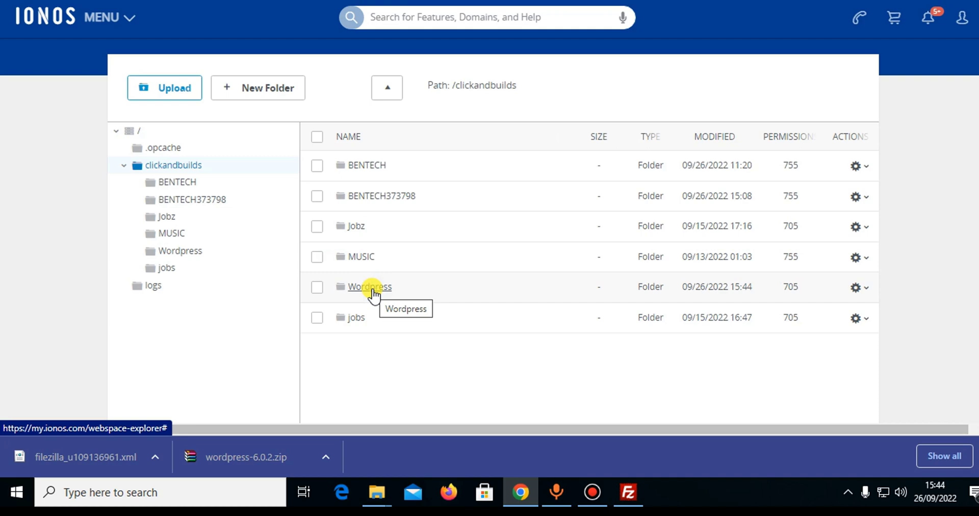
{"action": "left_click", "coordinate": [628, 491]}
Step: Go from the product overview to the main FTP user's connection data and copy the server host
{"action": "left_click", "coordinate": [123, 36]}
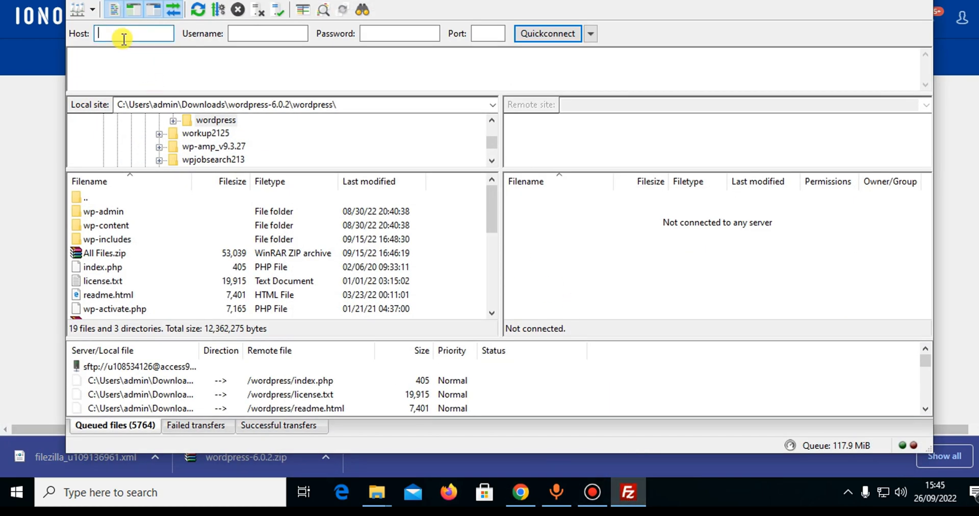
{"action": "key", "text": "alt+Tab"}
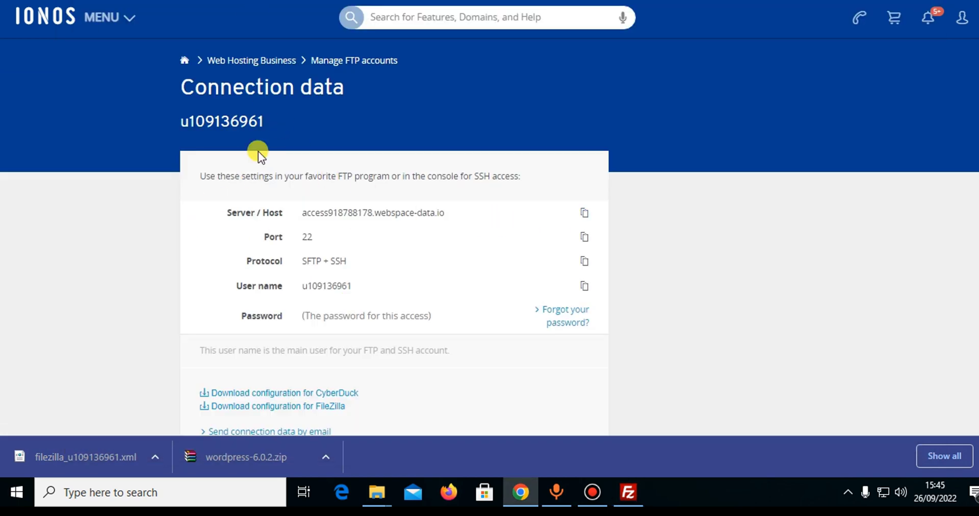
{"action": "left_click", "coordinate": [185, 62]}
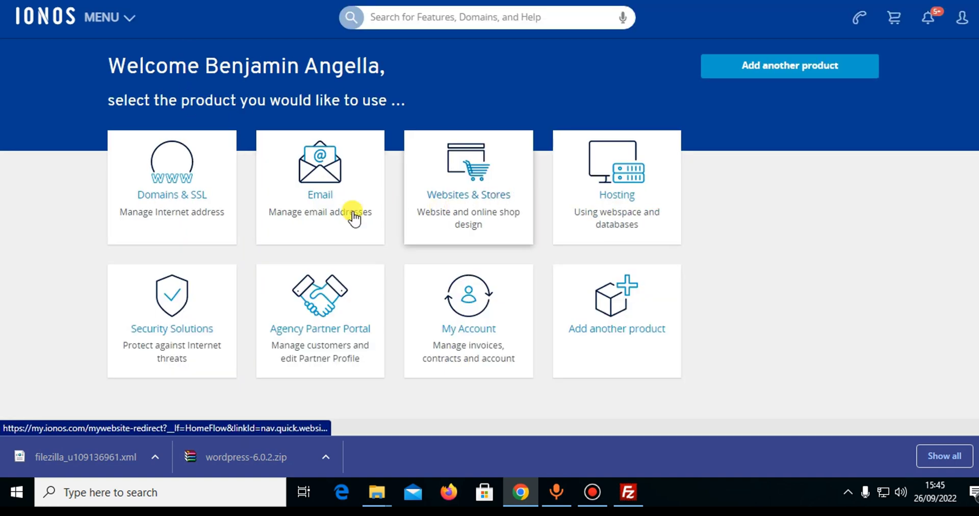
{"action": "scroll", "coordinate": [304, 228], "scroll_direction": "down", "scroll_amount": 1}
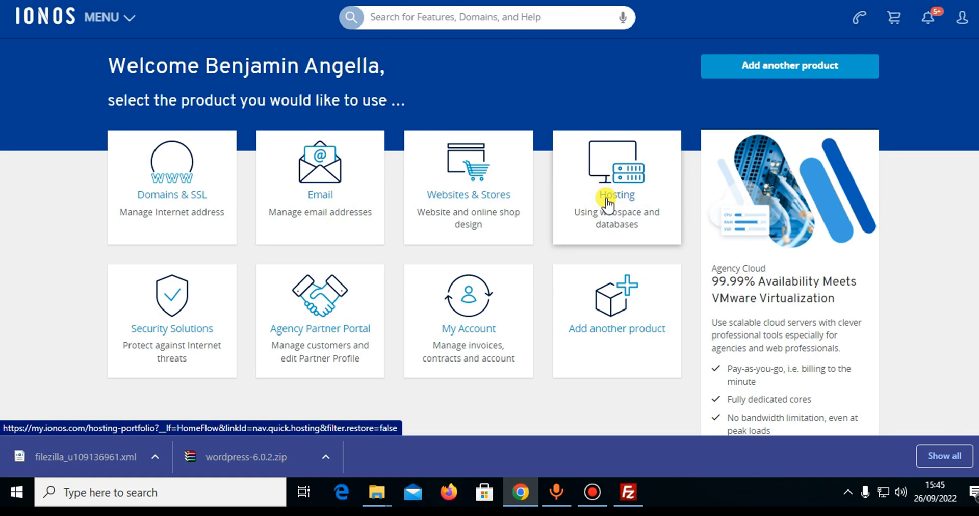
{"action": "left_click", "coordinate": [607, 203]}
{"action": "scroll", "coordinate": [495, 198], "scroll_direction": "down", "scroll_amount": 4}
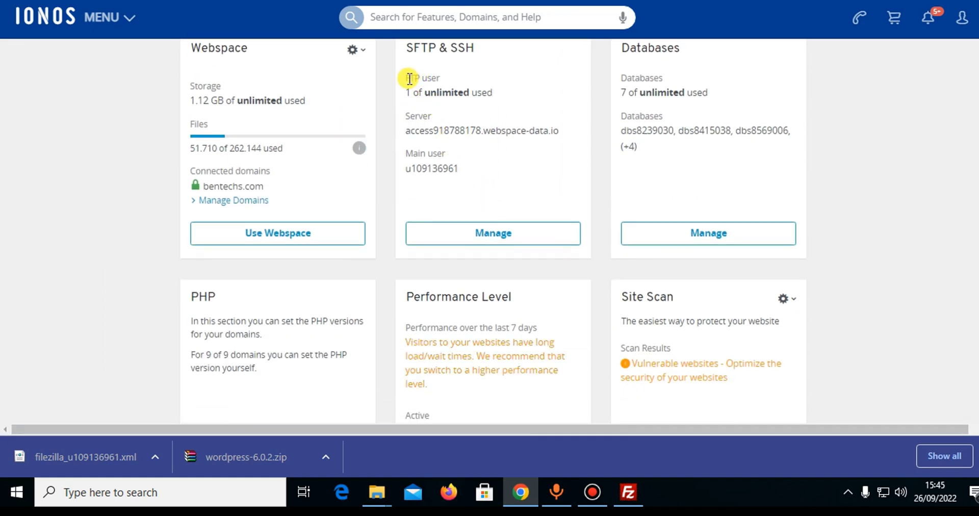
{"action": "double_click", "coordinate": [414, 80]}
{"action": "left_click", "coordinate": [452, 80]}
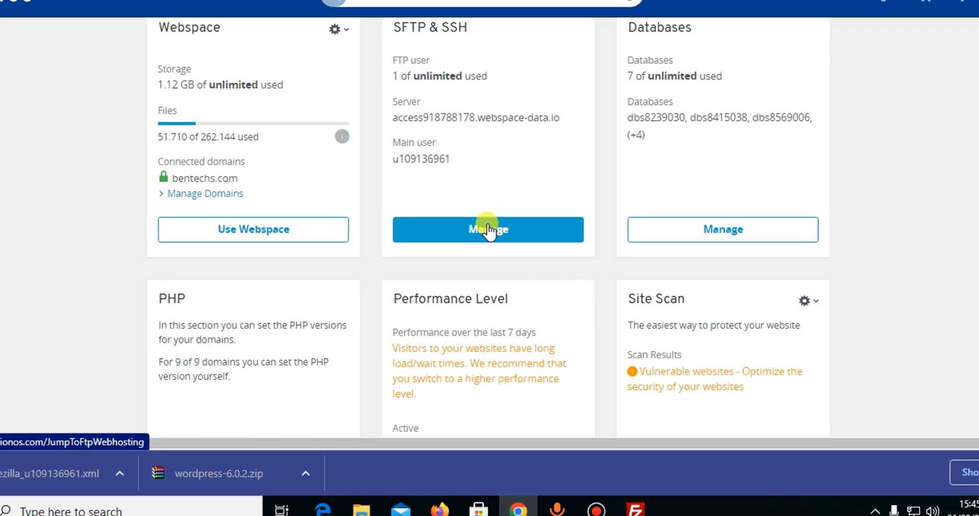
{"action": "left_click", "coordinate": [489, 231]}
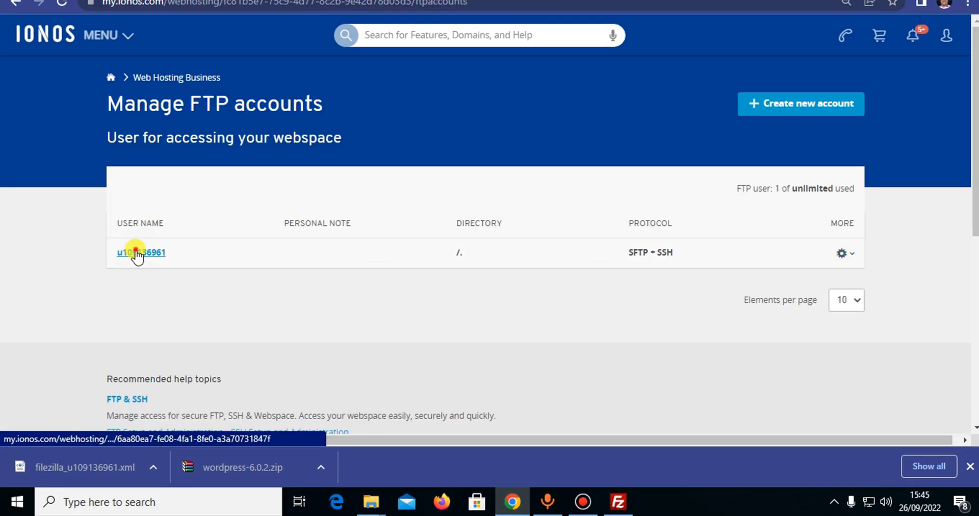
{"action": "left_click", "coordinate": [137, 252]}
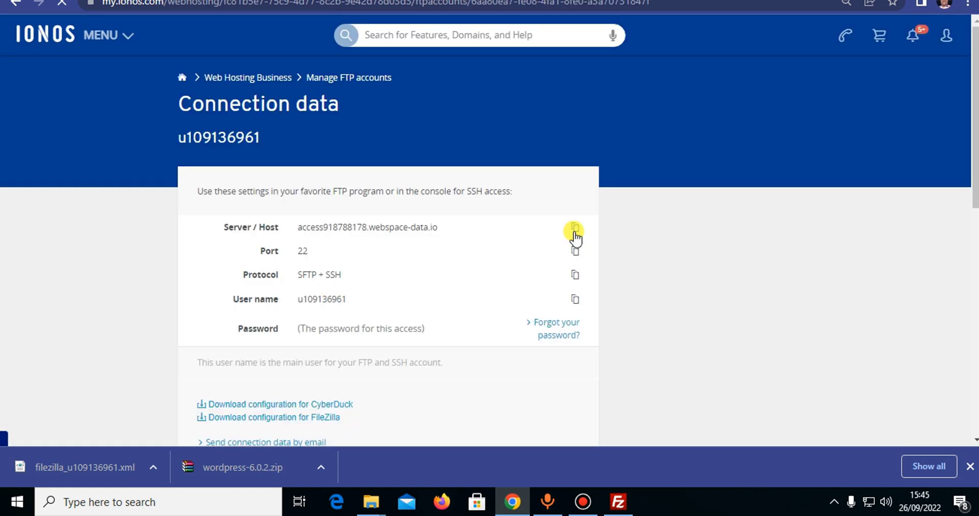
Step: Paste the copied server host and FTP username into FileZilla's Quickconnect bar
{"action": "left_click", "coordinate": [618, 502]}
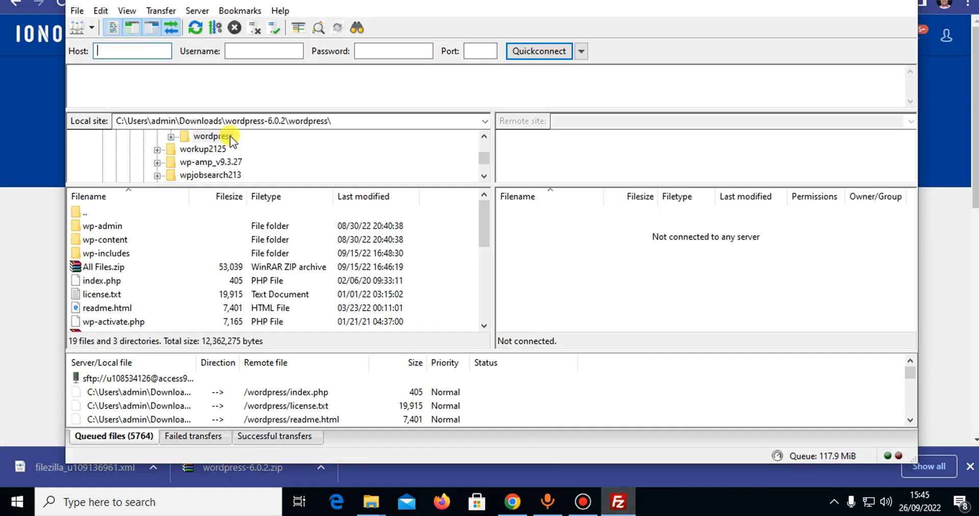
{"action": "right_click", "coordinate": [115, 51]}
{"action": "left_click", "coordinate": [150, 112]}
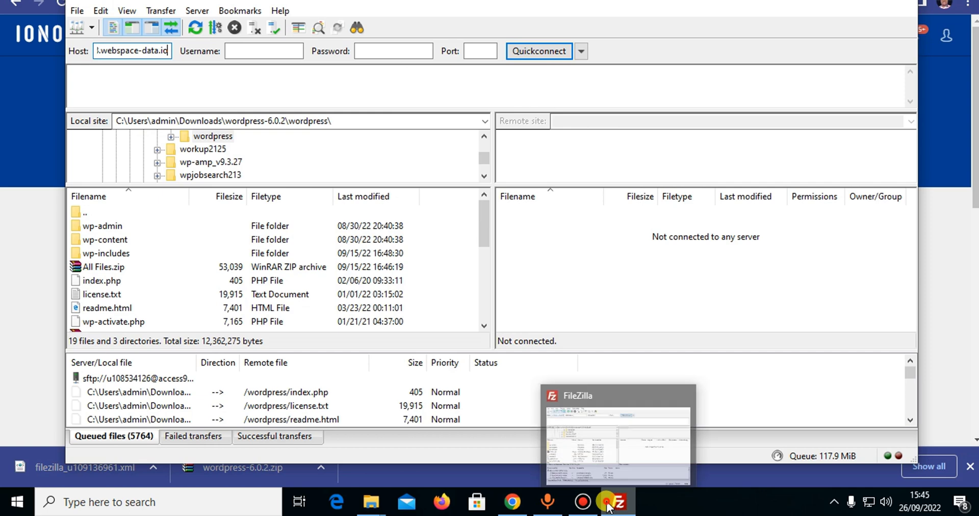
{"action": "left_click", "coordinate": [512, 501]}
{"action": "left_click", "coordinate": [618, 501]}
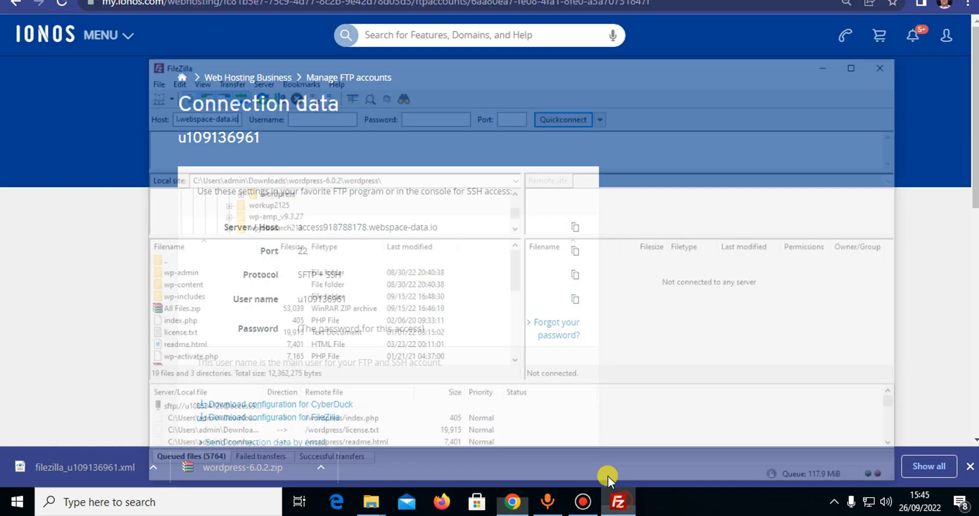
{"action": "right_click", "coordinate": [253, 60]}
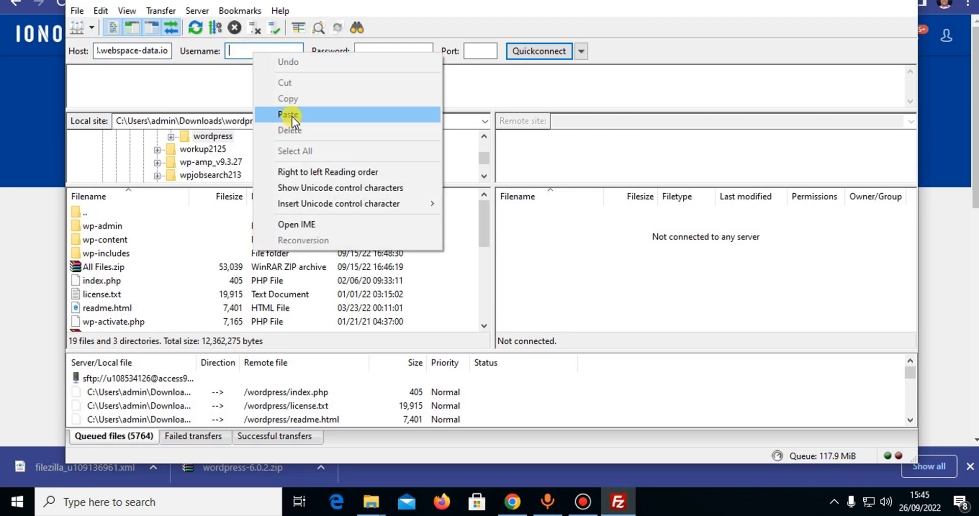
{"action": "left_click", "coordinate": [278, 113]}
Step: Reset the SFTP password in IONOS by pasting and saving a new one
{"action": "left_click", "coordinate": [631, 505]}
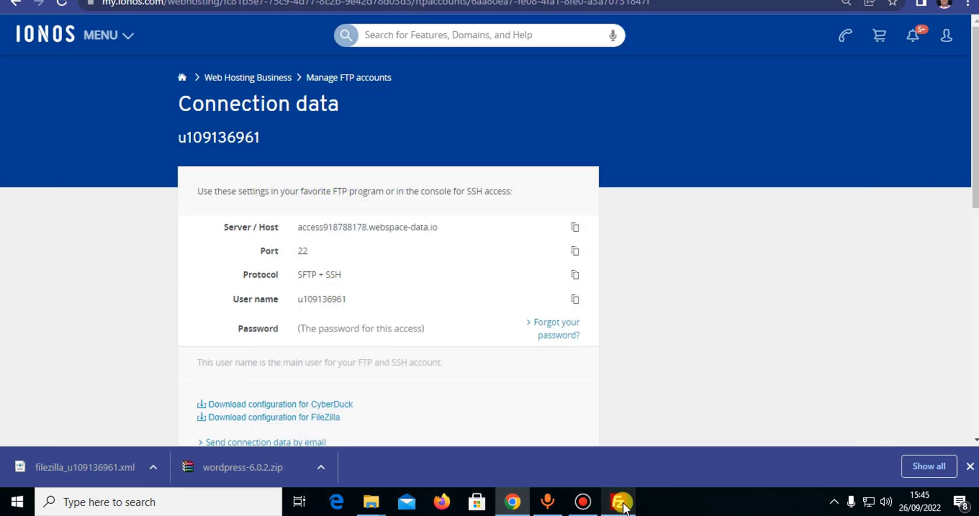
{"action": "scroll", "coordinate": [372, 227], "scroll_direction": "down", "scroll_amount": 1}
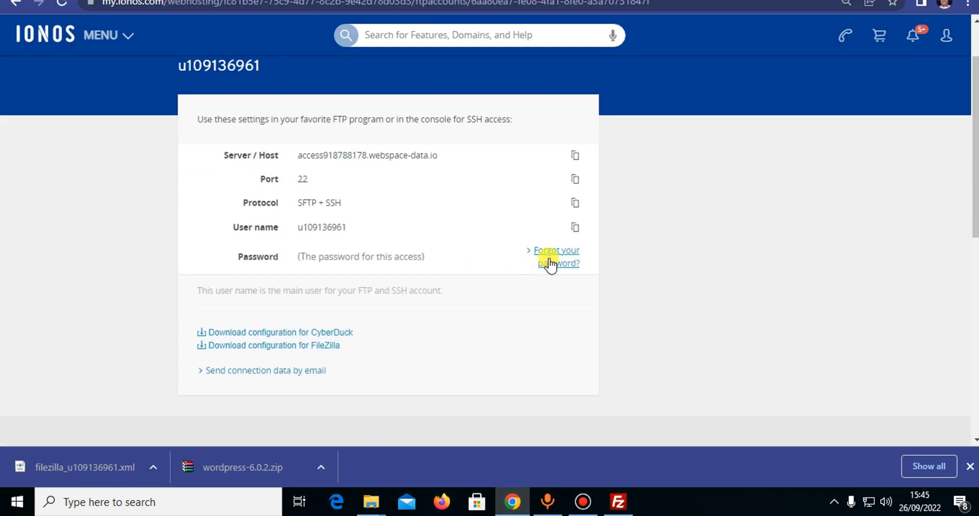
{"action": "left_click", "coordinate": [550, 263]}
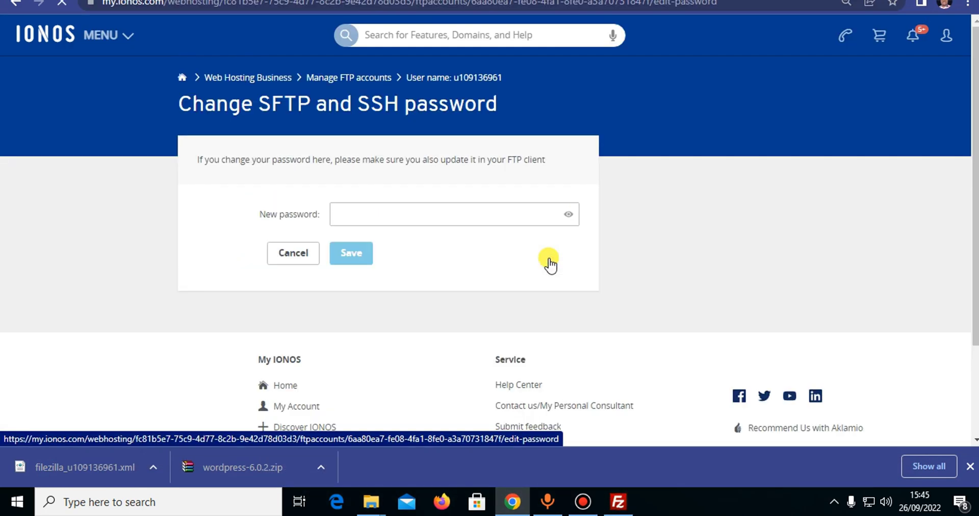
{"action": "left_click", "coordinate": [386, 213]}
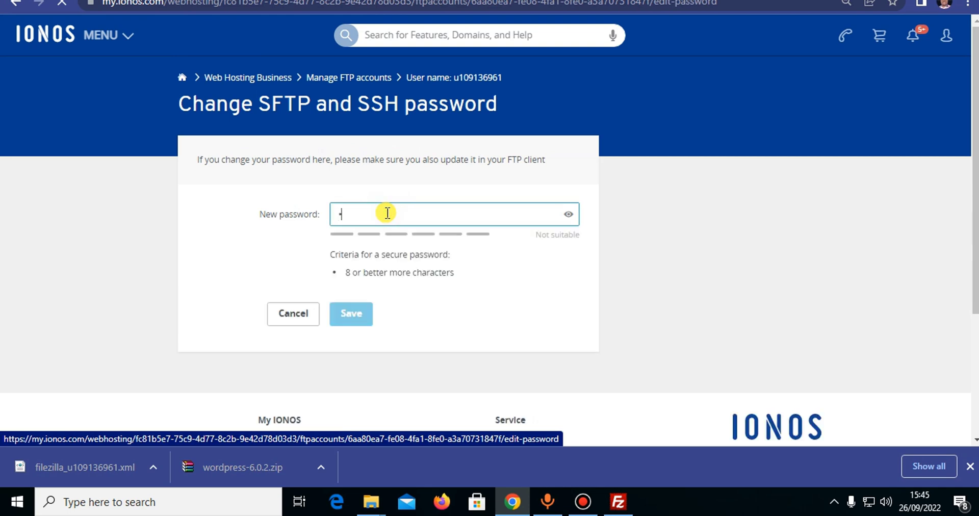
{"action": "key", "text": "ctrl+v"}
{"action": "left_click", "coordinate": [352, 299]}
Step: Paste the new password into FileZilla and set the port to 22
{"action": "left_click", "coordinate": [616, 489]}
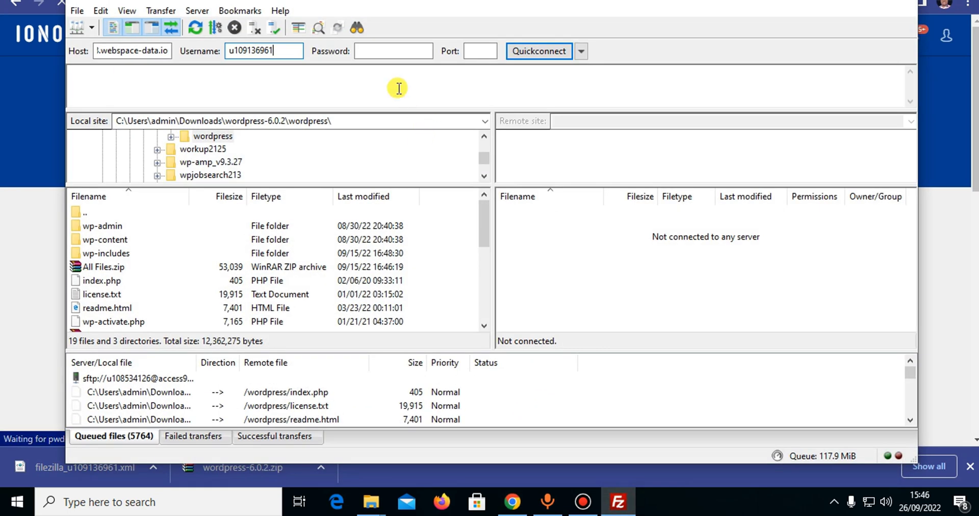
{"action": "left_click", "coordinate": [386, 53]}
{"action": "key", "text": "ctrl+v"}
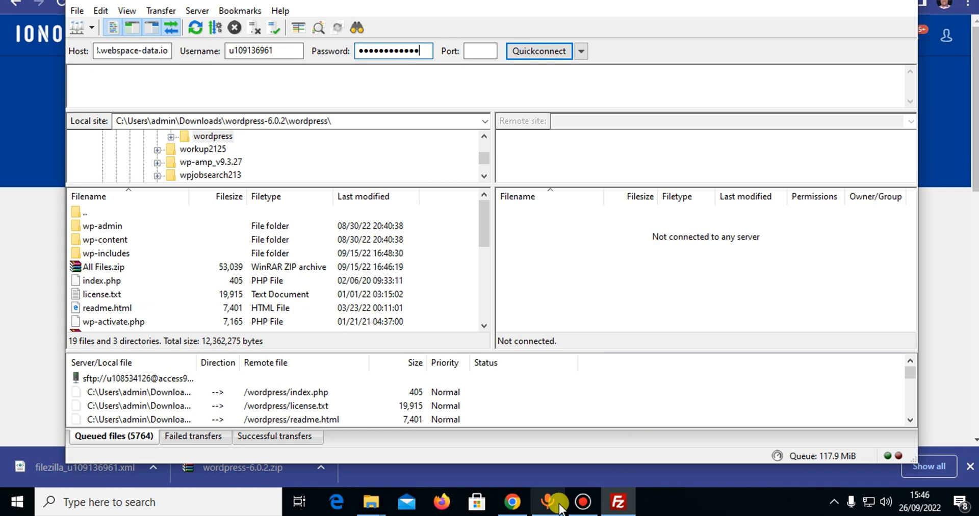
{"action": "left_click", "coordinate": [513, 502]}
{"action": "scroll", "coordinate": [506, 289], "scroll_direction": "down", "scroll_amount": 2}
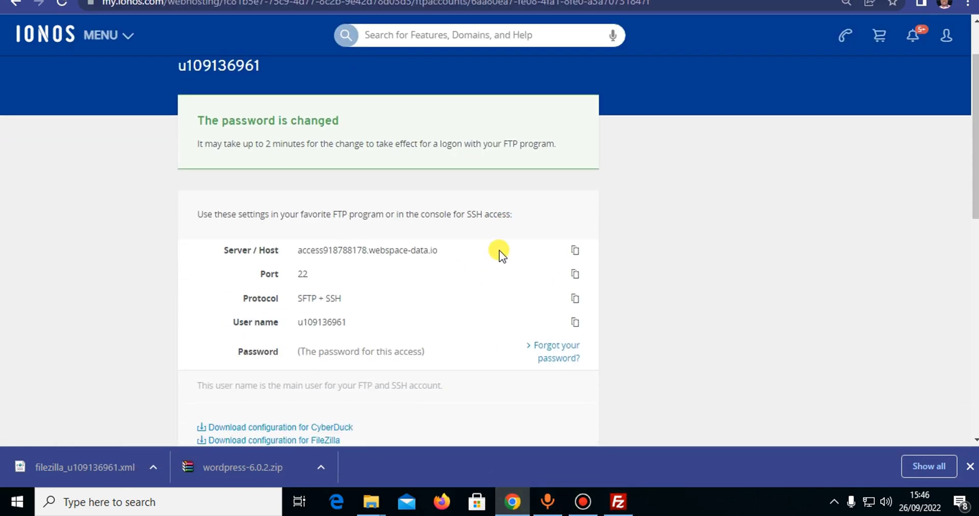
{"action": "left_click", "coordinate": [624, 496]}
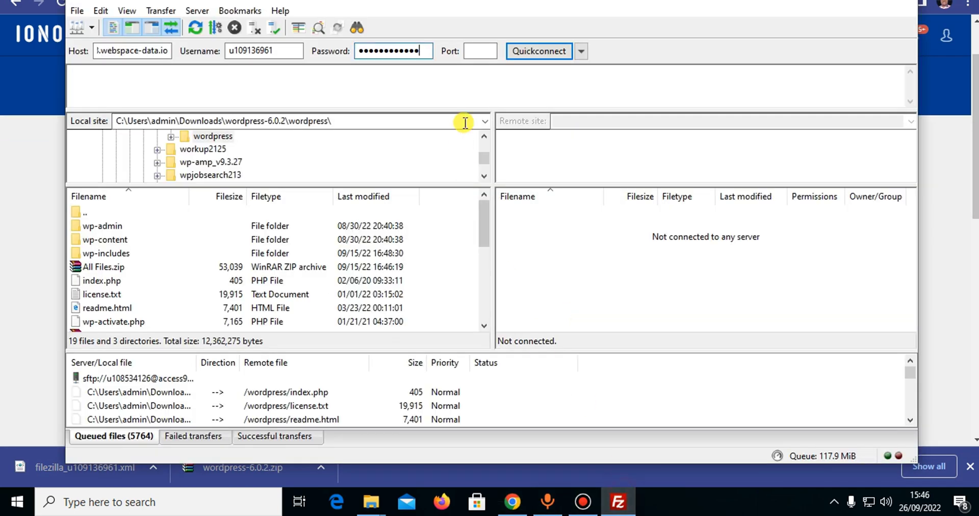
{"action": "left_click", "coordinate": [476, 51]}
{"action": "type", "text": "22"}
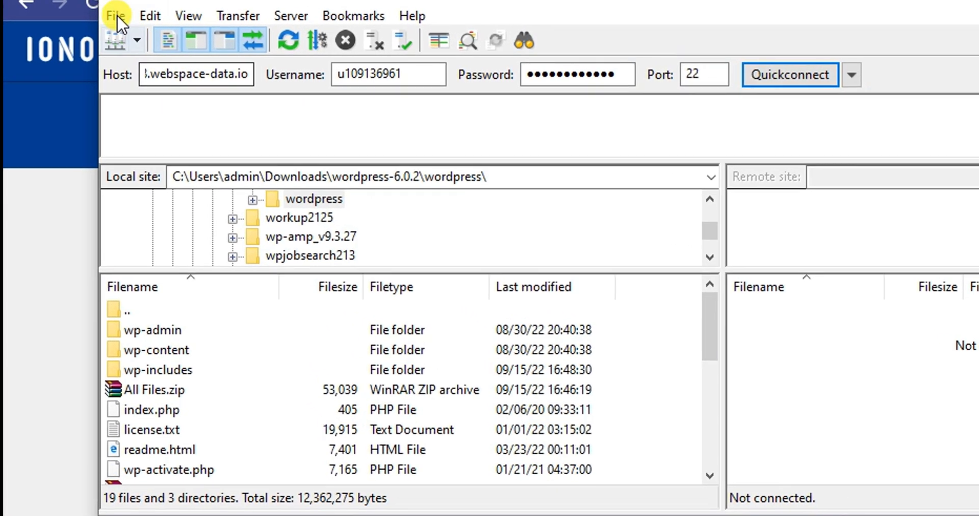
Step: Import the downloaded filezilla XML configuration into FileZilla, keeping its Site Manager entries
{"action": "left_click", "coordinate": [116, 15]}
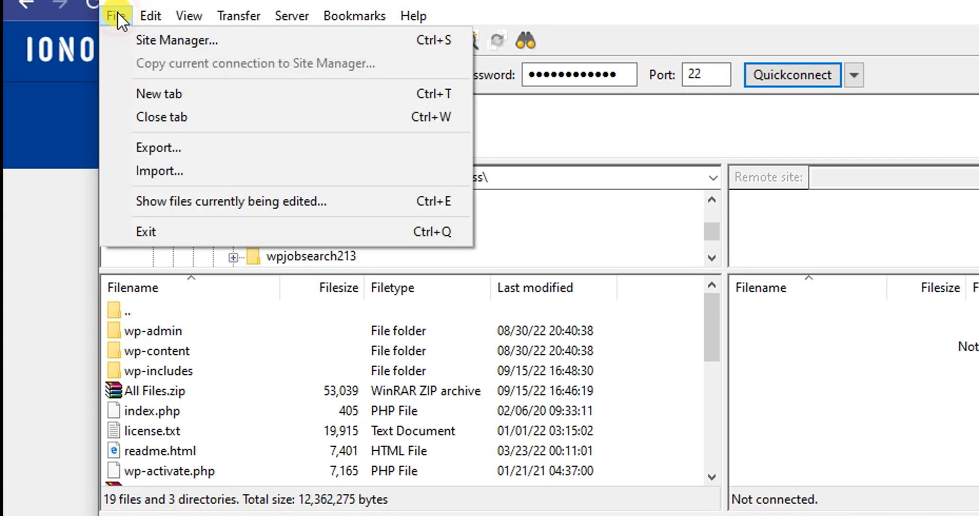
{"action": "left_click", "coordinate": [159, 171]}
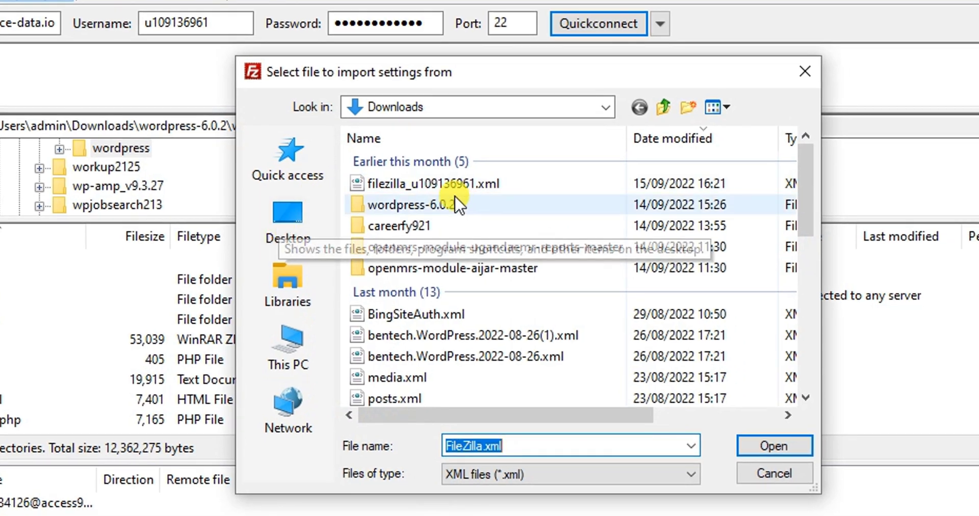
{"action": "left_click", "coordinate": [439, 197]}
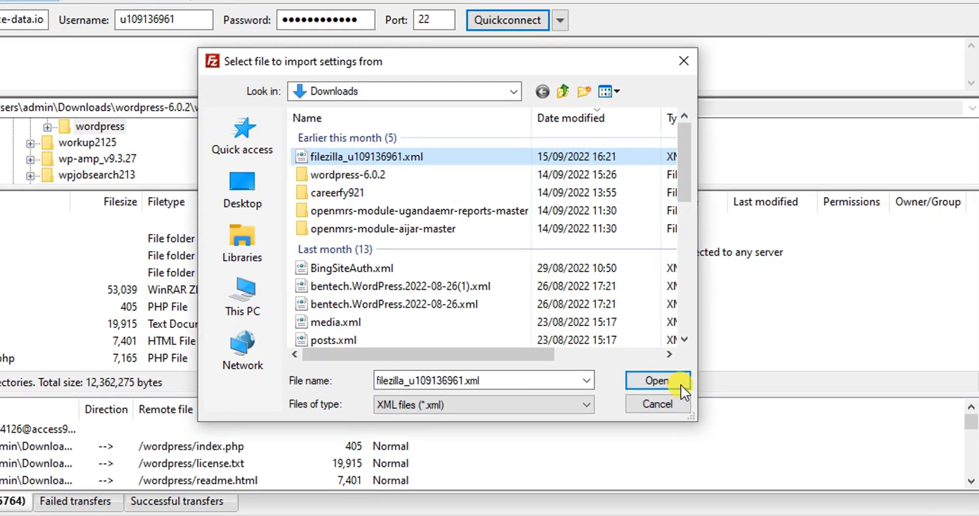
{"action": "left_click", "coordinate": [681, 385]}
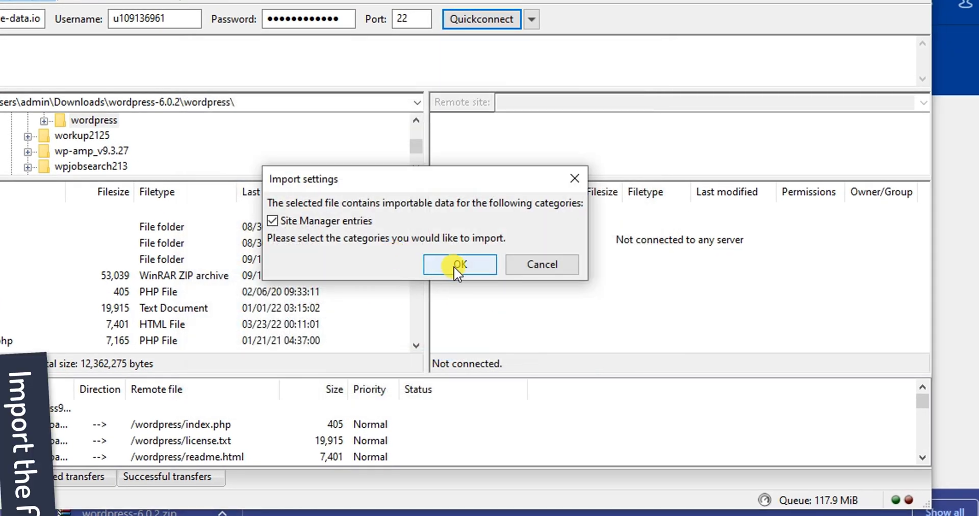
{"action": "left_click", "coordinate": [456, 262]}
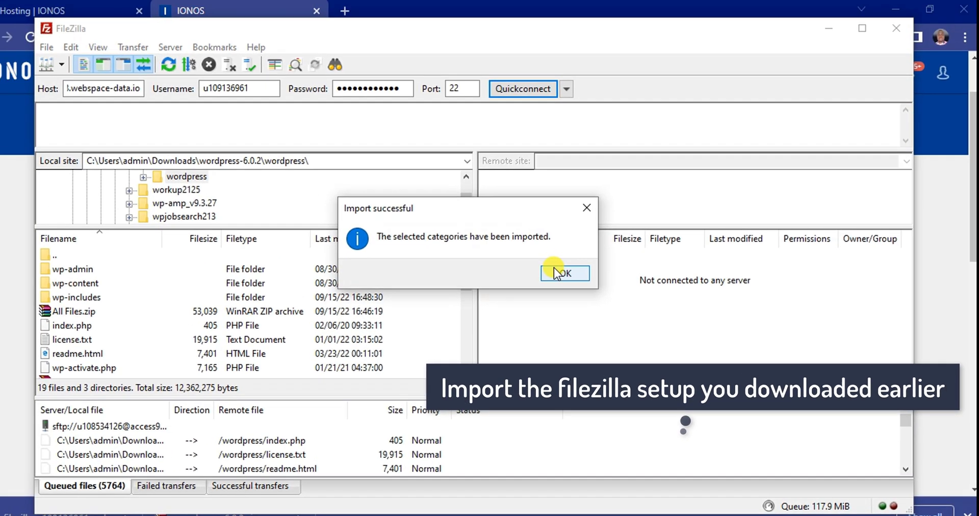
{"action": "left_click", "coordinate": [557, 272]}
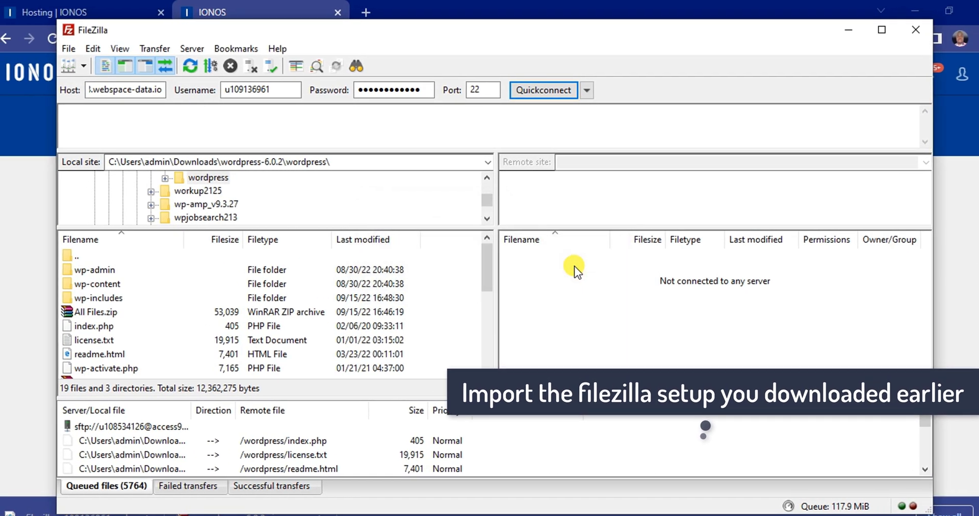
Step: Quickconnect FileZilla over SFTP, then show the webspace root listing in the IONOS webspace explorer
{"action": "left_click", "coordinate": [537, 89]}
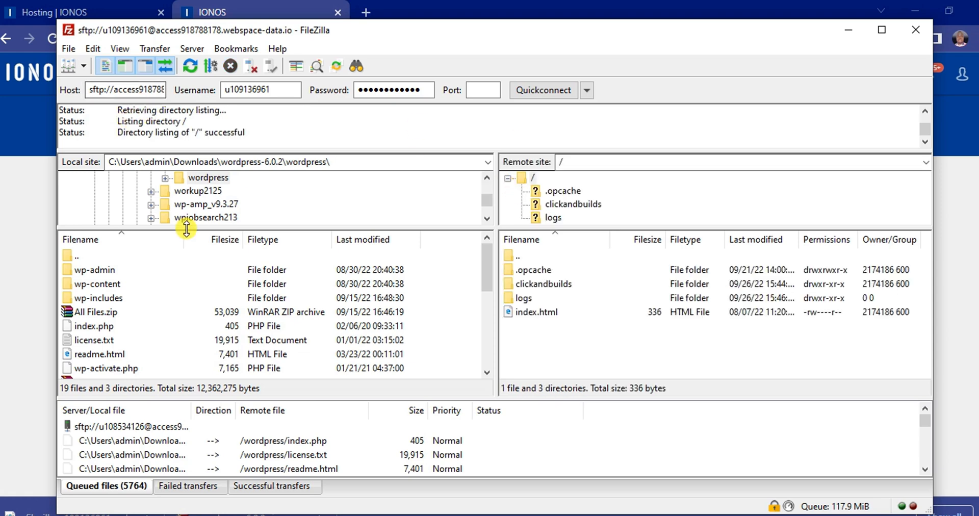
{"action": "left_click", "coordinate": [531, 513]}
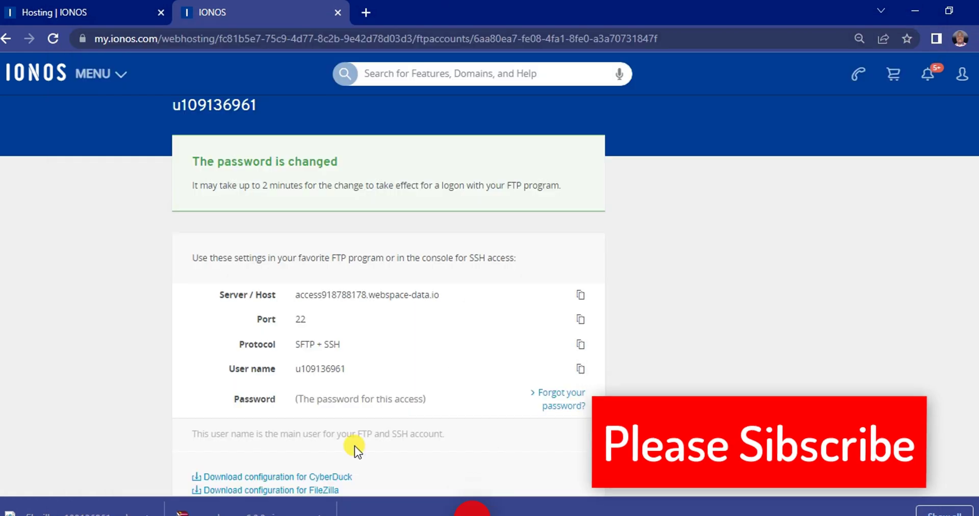
{"action": "left_click", "coordinate": [62, 20]}
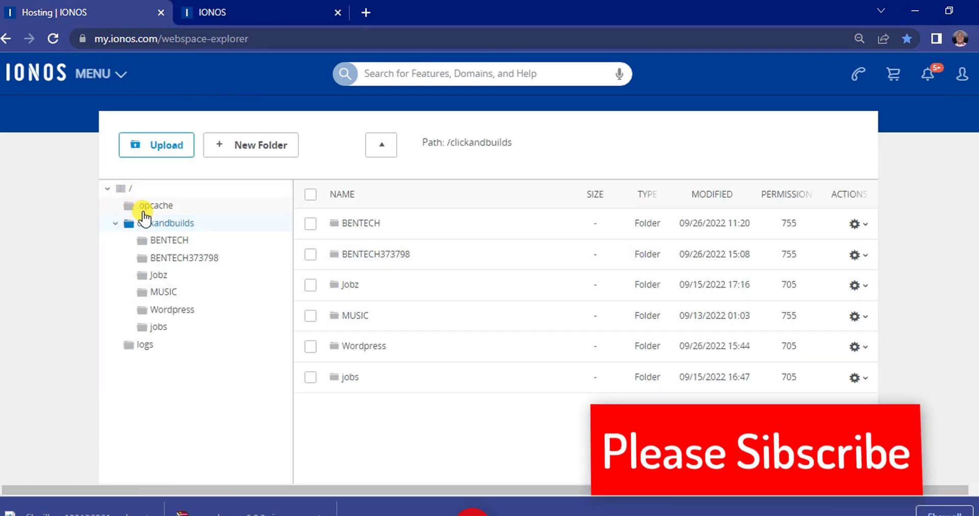
{"action": "left_click", "coordinate": [118, 223]}
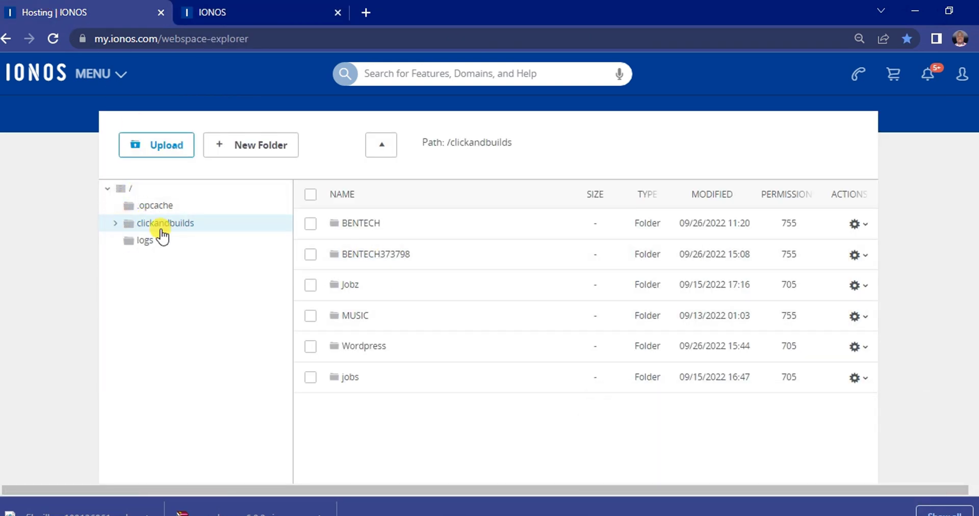
{"action": "left_click", "coordinate": [129, 193]}
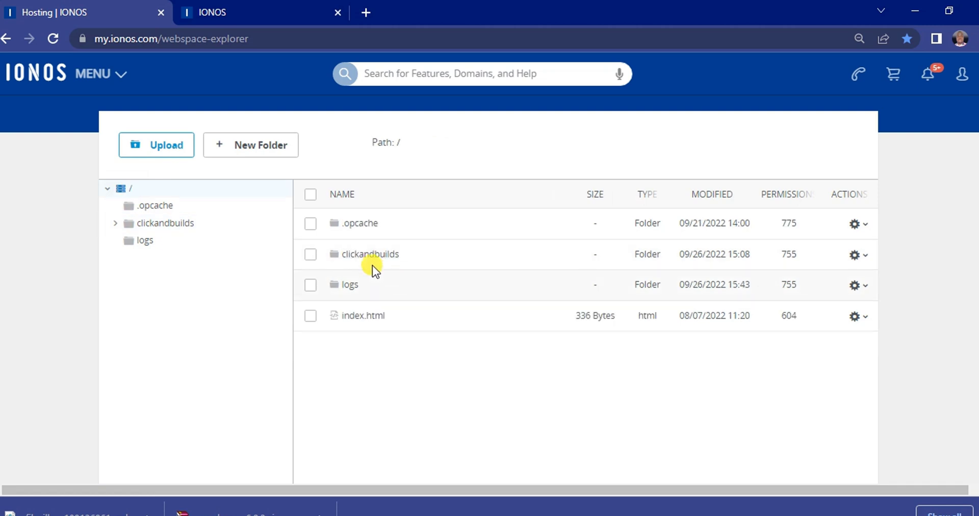
Step: Select clickandbuilds on the FileZilla server side and compare it with the browser's webspace root
{"action": "left_click", "coordinate": [616, 507]}
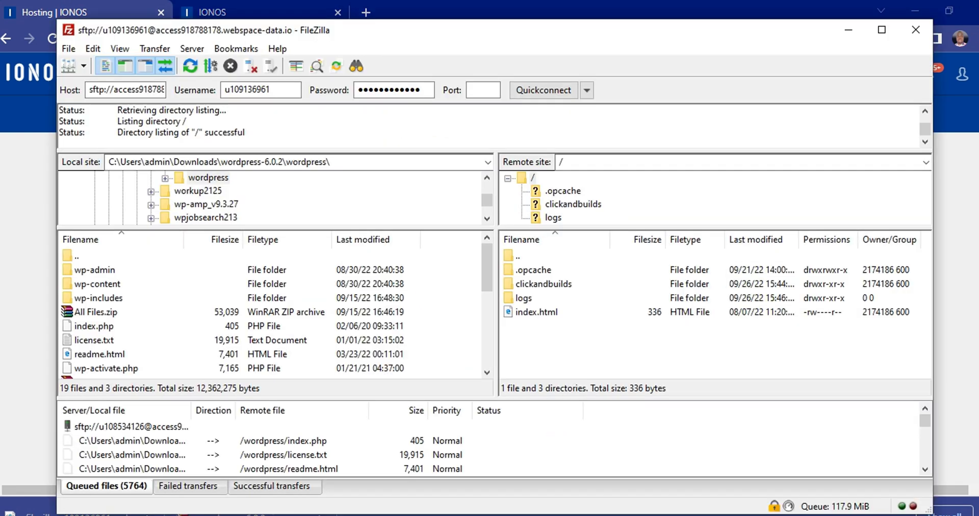
{"action": "left_click", "coordinate": [534, 287]}
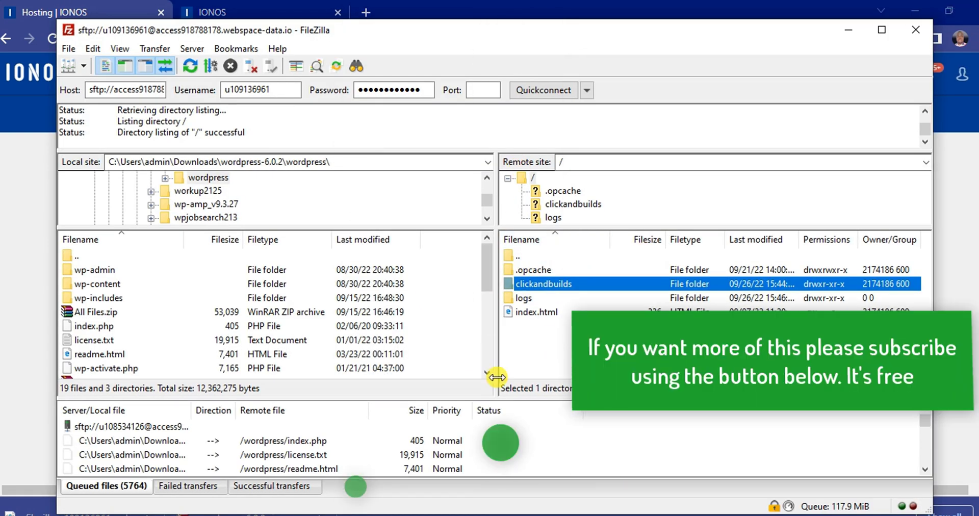
{"action": "left_click", "coordinate": [511, 510]}
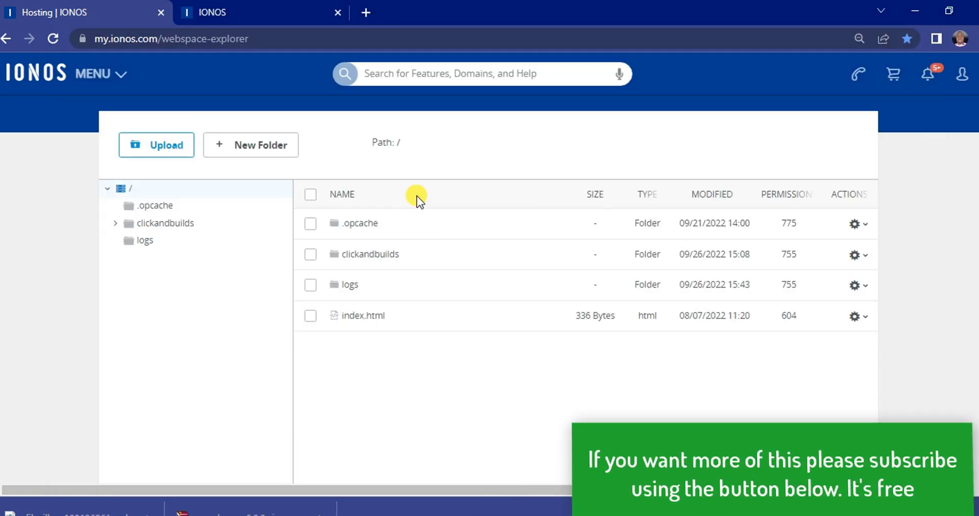
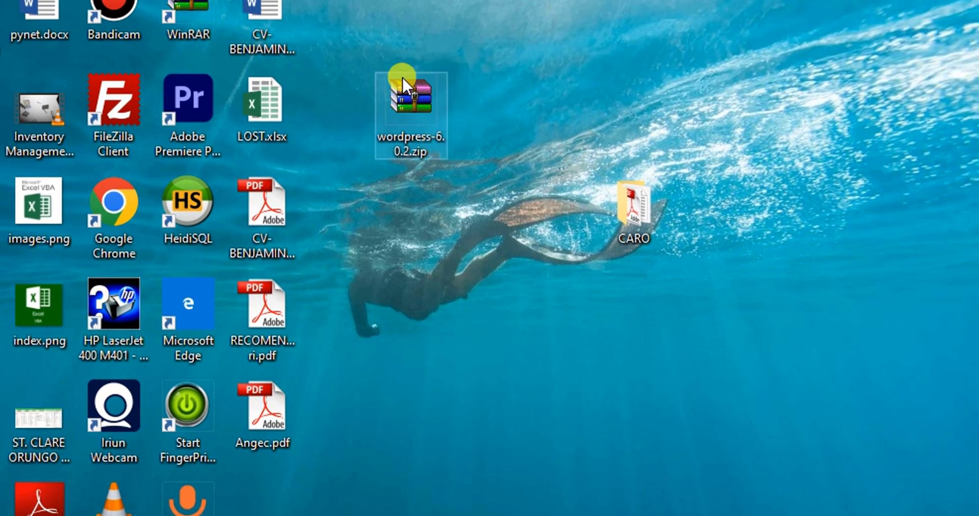
Step: Extract wordpress-6.0.2.zip into its own wordpress-6.0.2 folder
{"action": "mouse_move", "coordinate": [423, 8]}
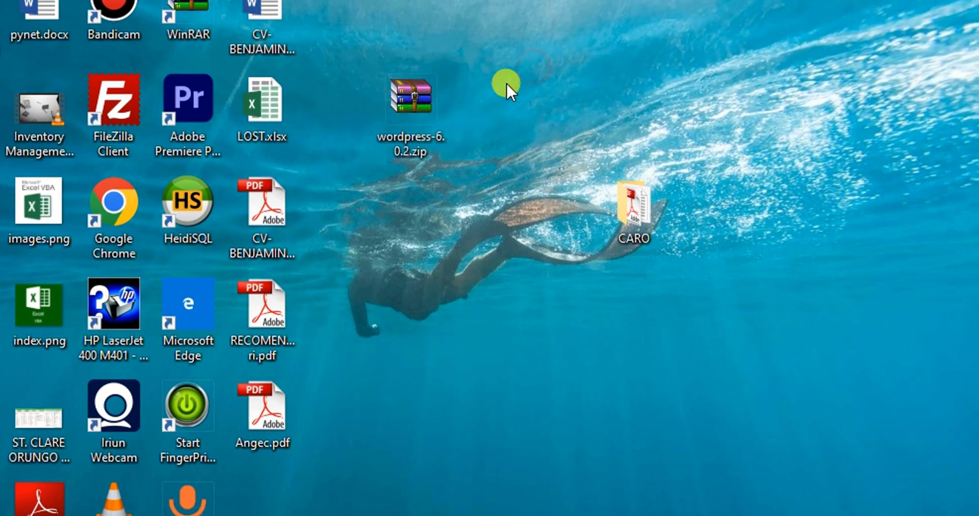
{"action": "right_click", "coordinate": [410, 94]}
{"action": "left_click", "coordinate": [437, 53]}
{"action": "right_click", "coordinate": [421, 87]}
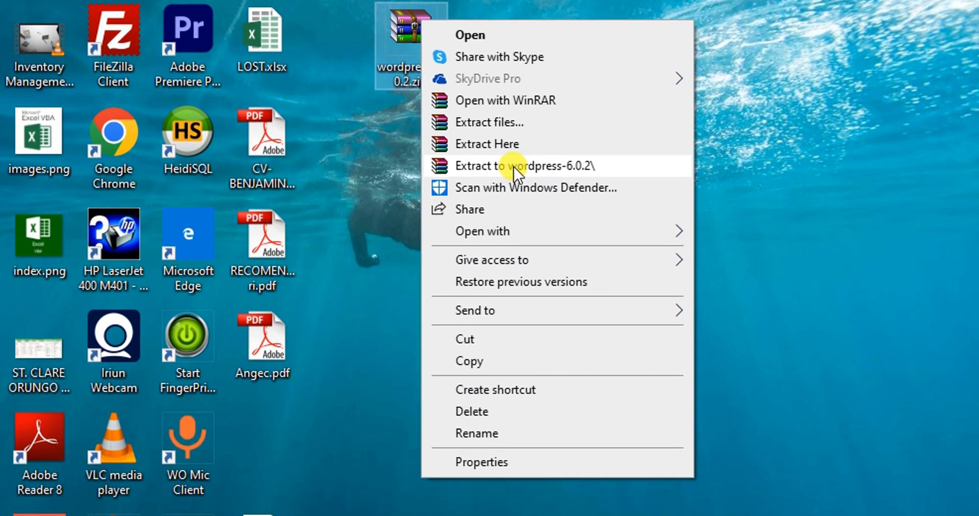
{"action": "left_click", "coordinate": [513, 167]}
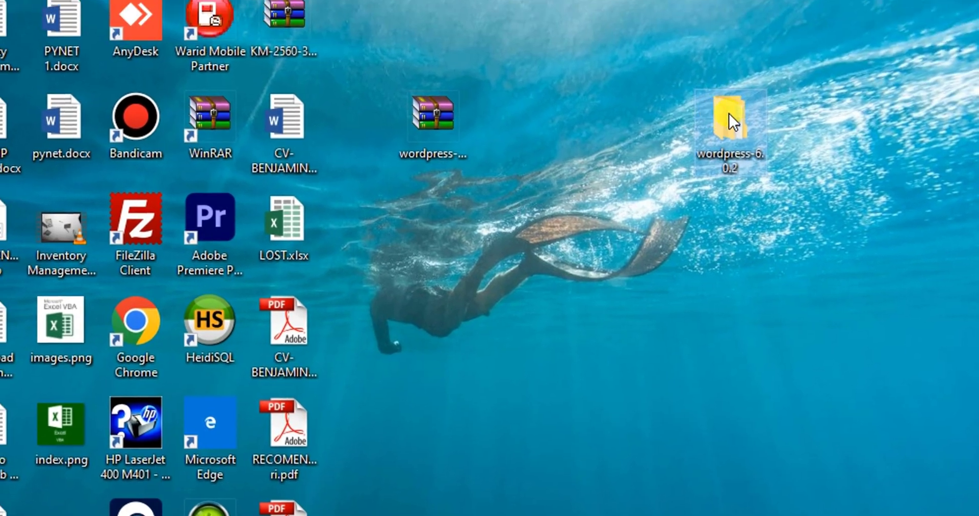
Step: Open the extracted wordpress-6.0.2\wordpress folder and select the server's Wordpress folder
{"action": "double_click", "coordinate": [729, 116]}
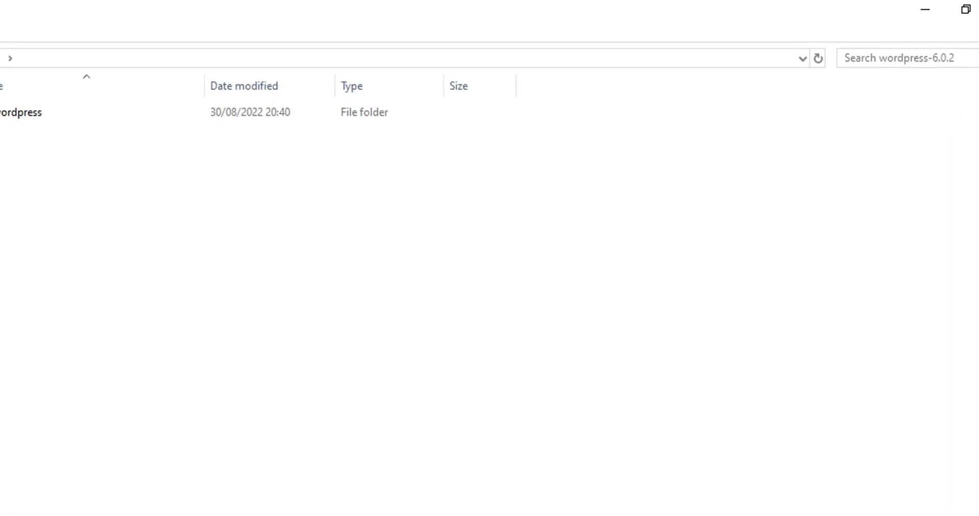
{"action": "double_click", "coordinate": [112, 104]}
{"action": "left_click_drag", "start_coordinate": [174, 510], "coordinate": [153, 97]}
{"action": "left_click", "coordinate": [798, 431]}
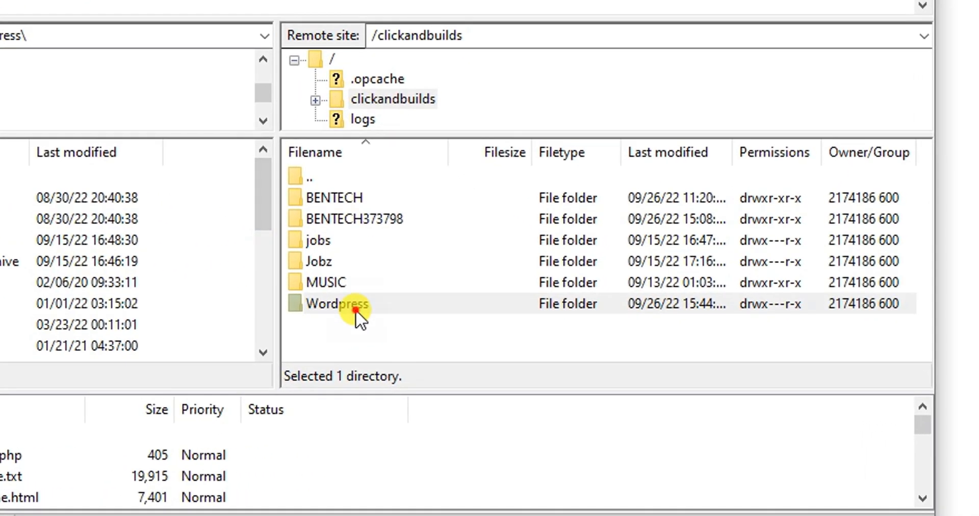
{"action": "left_click", "coordinate": [457, 338]}
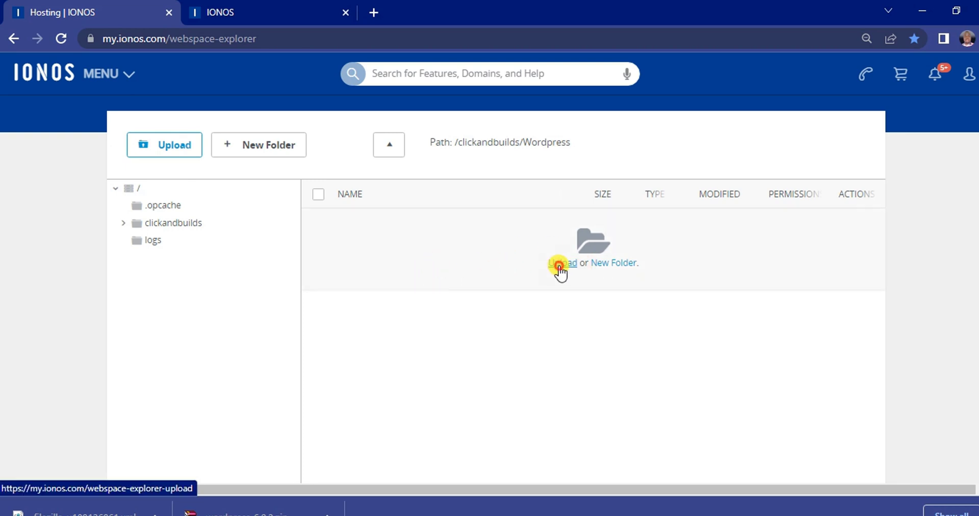
{"action": "left_click", "coordinate": [558, 265]}
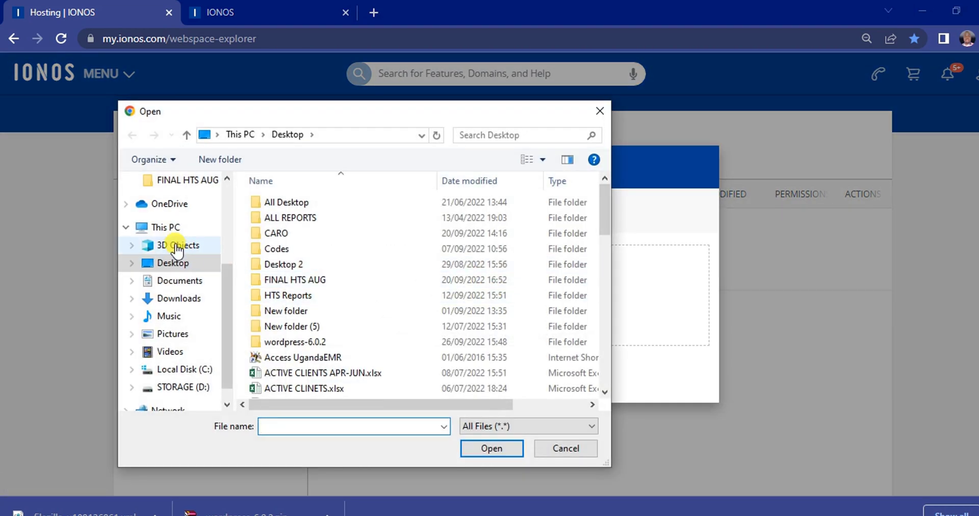
{"action": "double_click", "coordinate": [294, 342]}
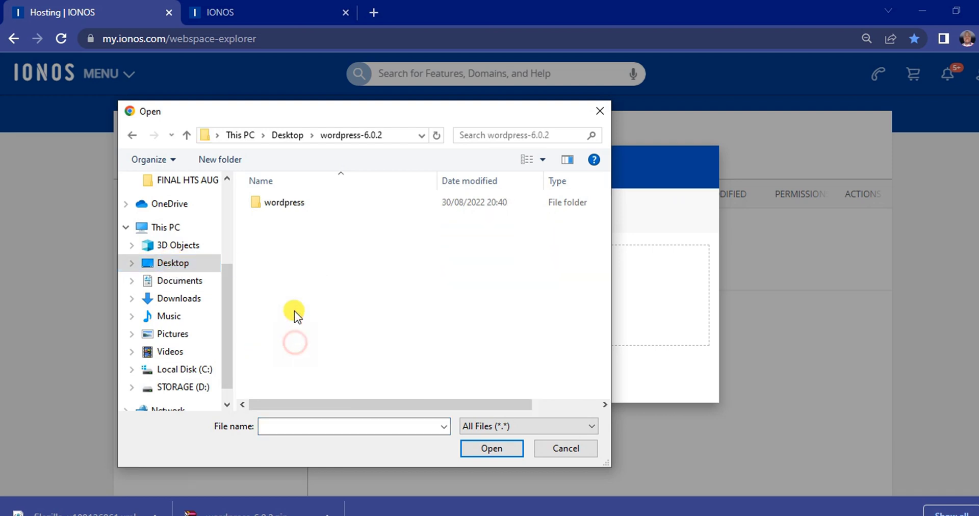
{"action": "double_click", "coordinate": [296, 203]}
{"action": "scroll", "coordinate": [328, 367], "scroll_direction": "down", "scroll_amount": 2}
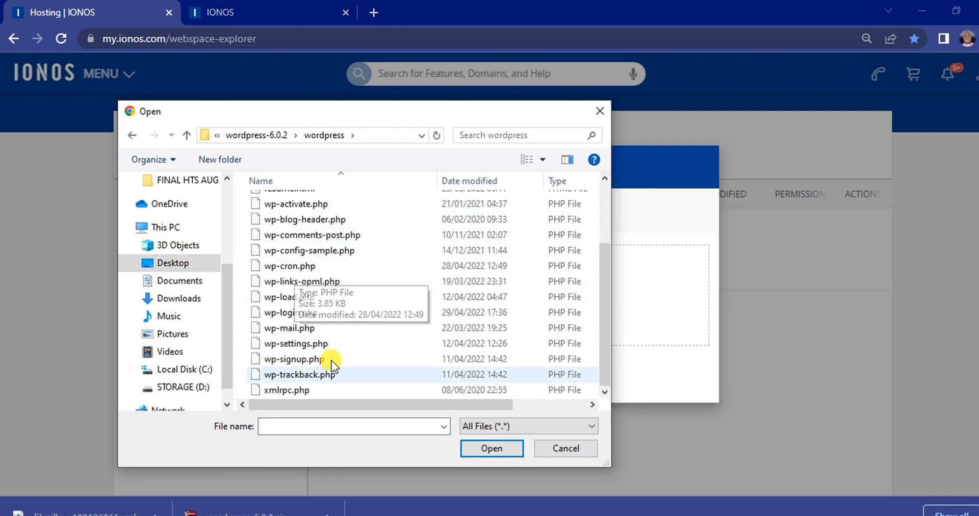
{"action": "scroll", "coordinate": [345, 327], "scroll_direction": "up", "scroll_amount": 2}
{"action": "left_click", "coordinate": [587, 451]}
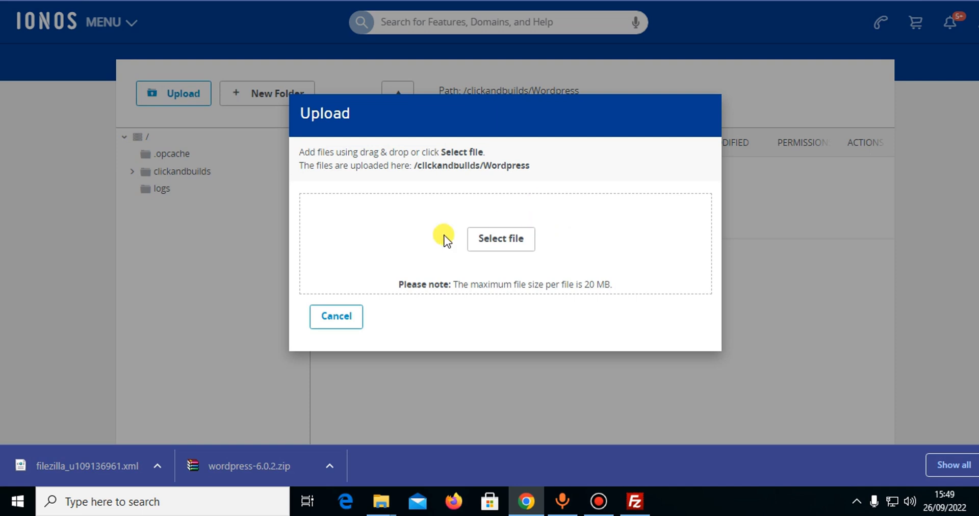
{"action": "left_click", "coordinate": [326, 319]}
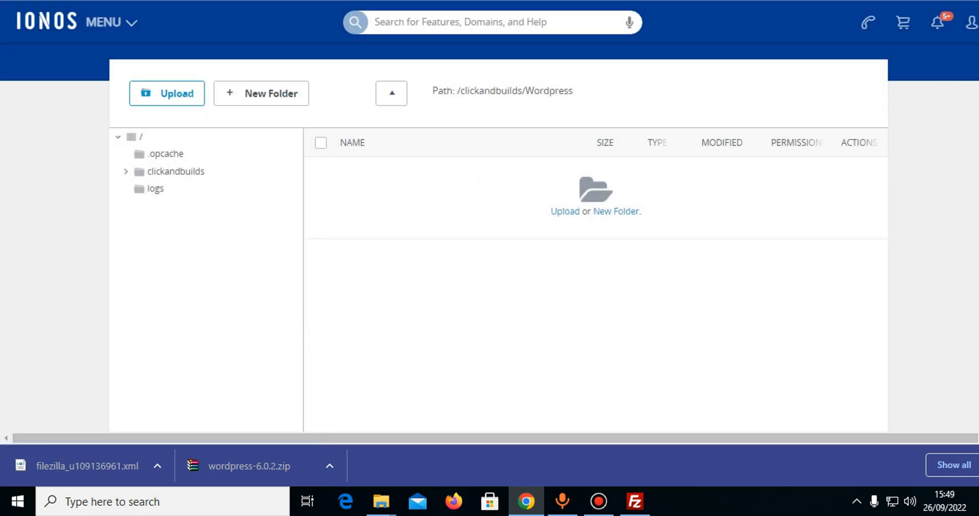
{"action": "key", "text": "alt+Tab"}
{"action": "left_click_drag", "start_coordinate": [255, 356], "coordinate": [181, 41]}
{"action": "right_click", "coordinate": [197, 59]}
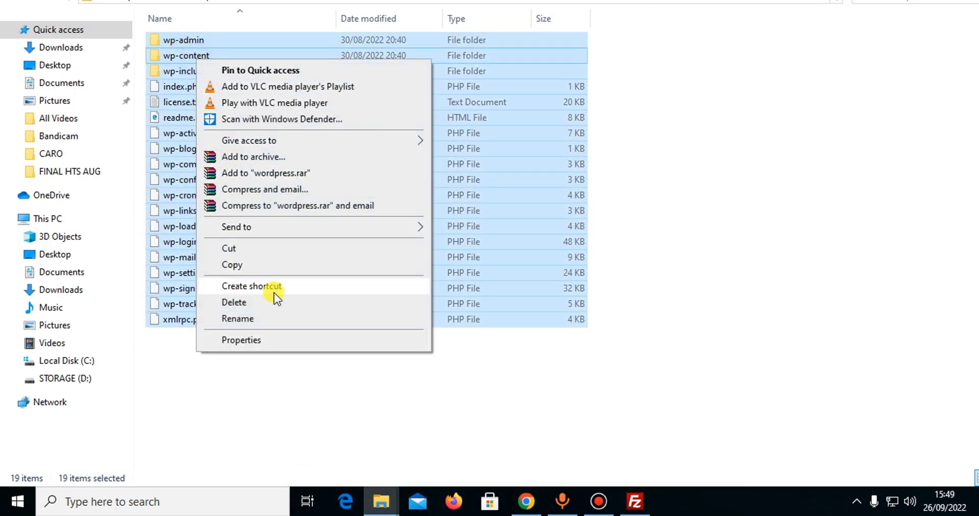
{"action": "mouse_move", "coordinate": [429, 223]}
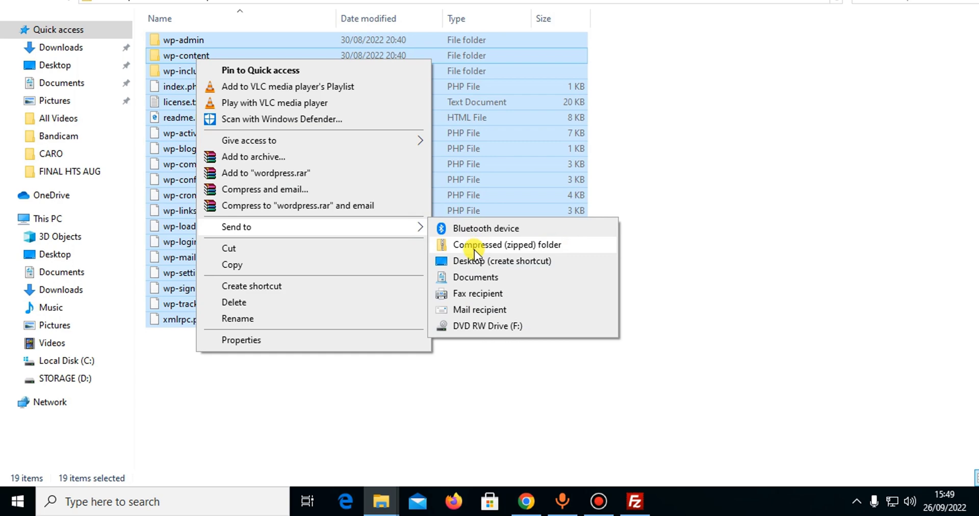
{"action": "left_click", "coordinate": [474, 246]}
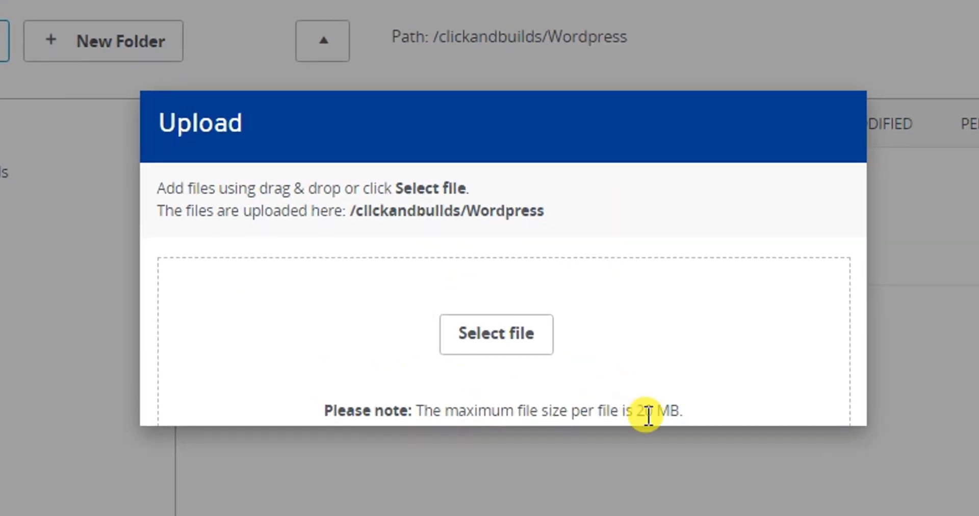
{"action": "left_click_drag", "start_coordinate": [683, 411], "coordinate": [540, 427]}
{"action": "left_click", "coordinate": [651, 490]}
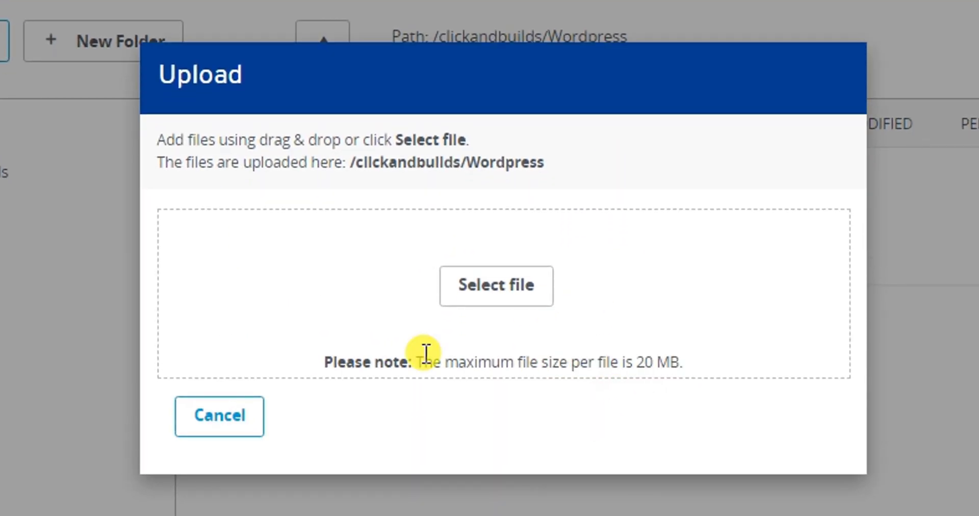
{"action": "left_click", "coordinate": [215, 456]}
{"action": "left_click", "coordinate": [368, 502]}
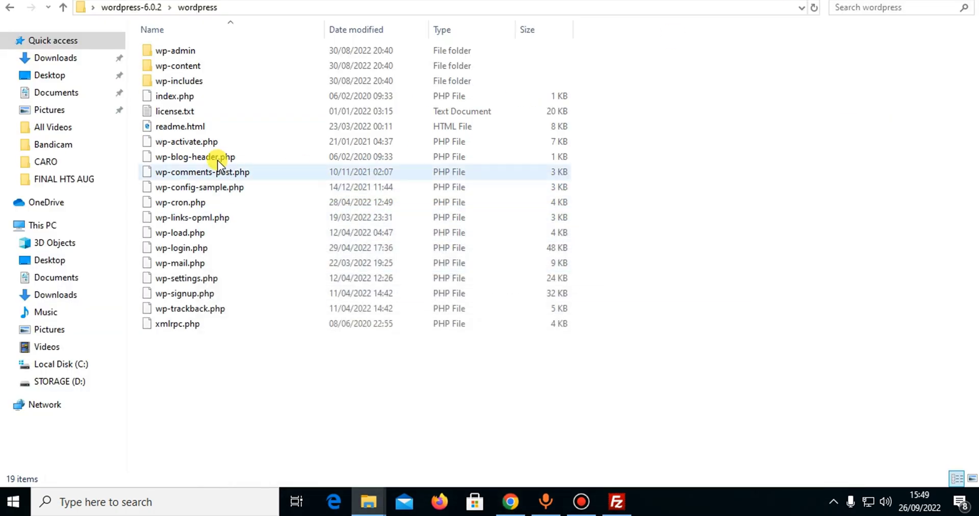
{"action": "left_click_drag", "start_coordinate": [227, 362], "coordinate": [238, 108]}
{"action": "right_click", "coordinate": [238, 108]}
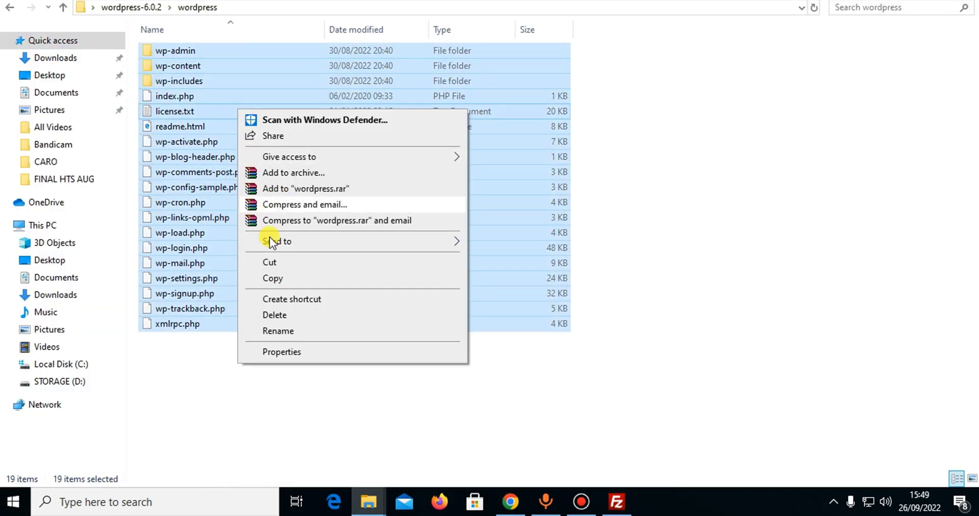
{"action": "left_click", "coordinate": [273, 352]}
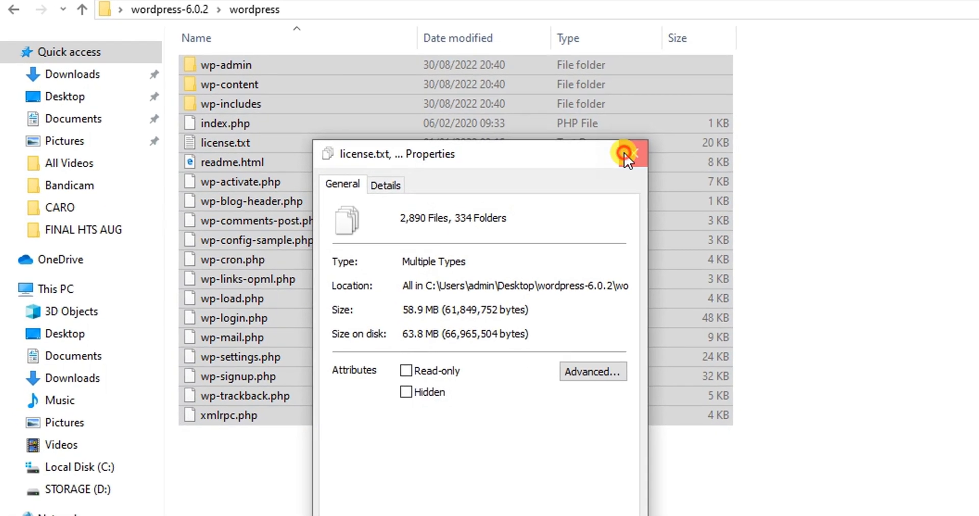
{"action": "left_click", "coordinate": [496, 120]}
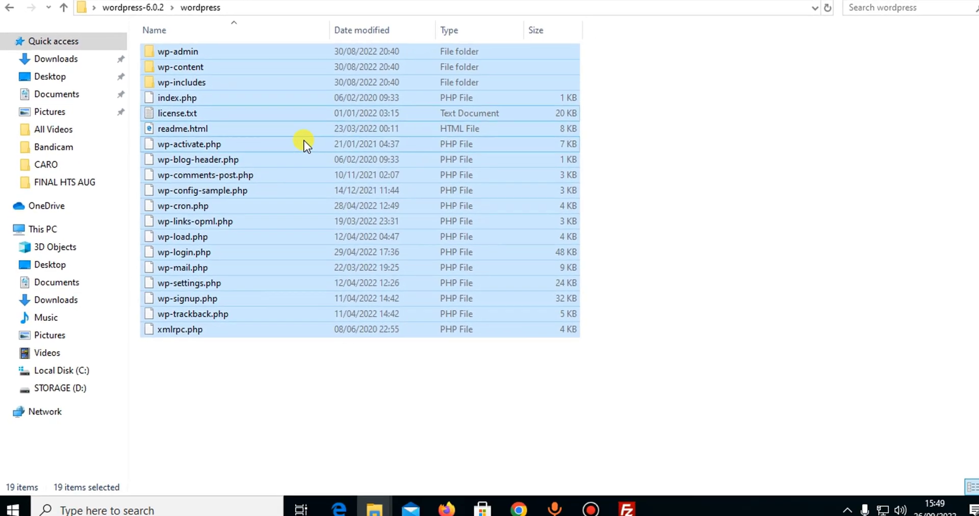
{"action": "left_click", "coordinate": [347, 415]}
{"action": "left_click_drag", "start_coordinate": [252, 373], "coordinate": [203, 202]}
{"action": "right_click", "coordinate": [203, 203]}
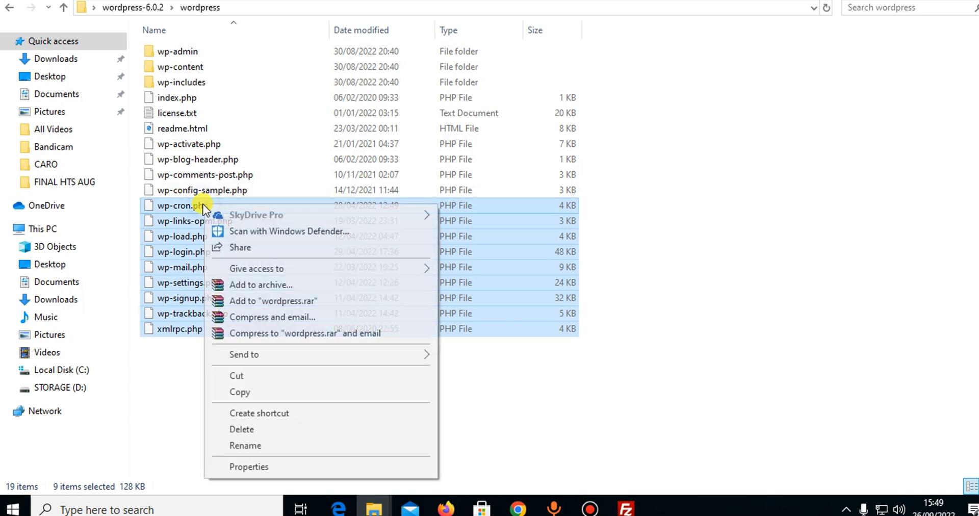
{"action": "left_click", "coordinate": [169, 189]}
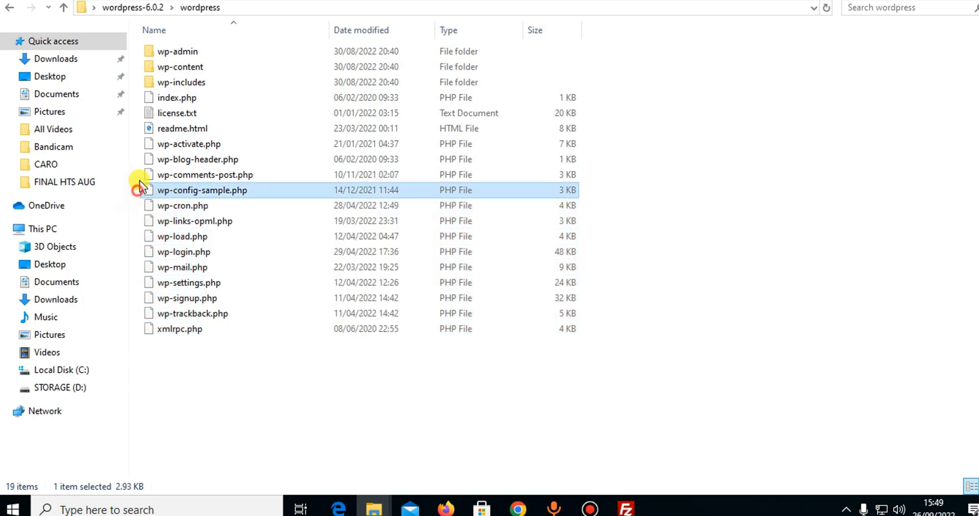
{"action": "left_click_drag", "start_coordinate": [139, 190], "coordinate": [143, 124]}
{"action": "left_click", "coordinate": [143, 67]}
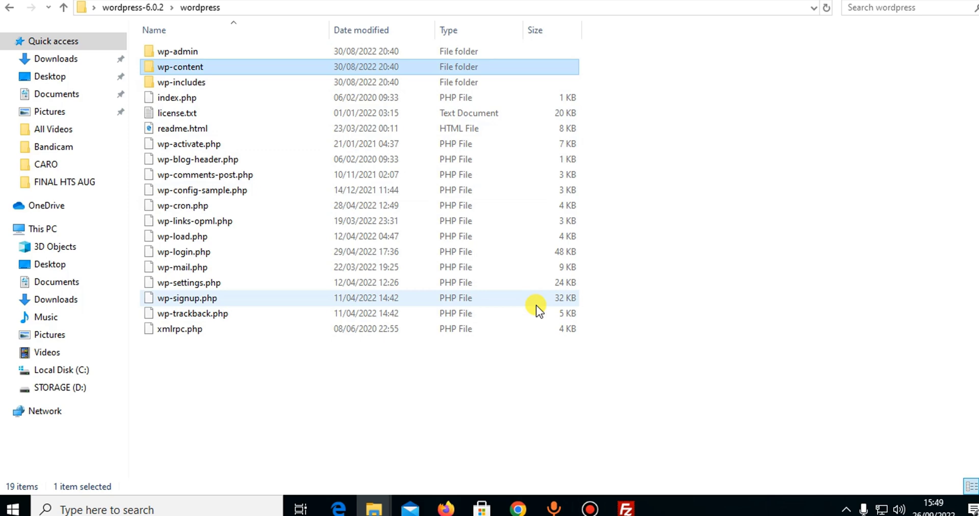
{"action": "left_click", "coordinate": [517, 508]}
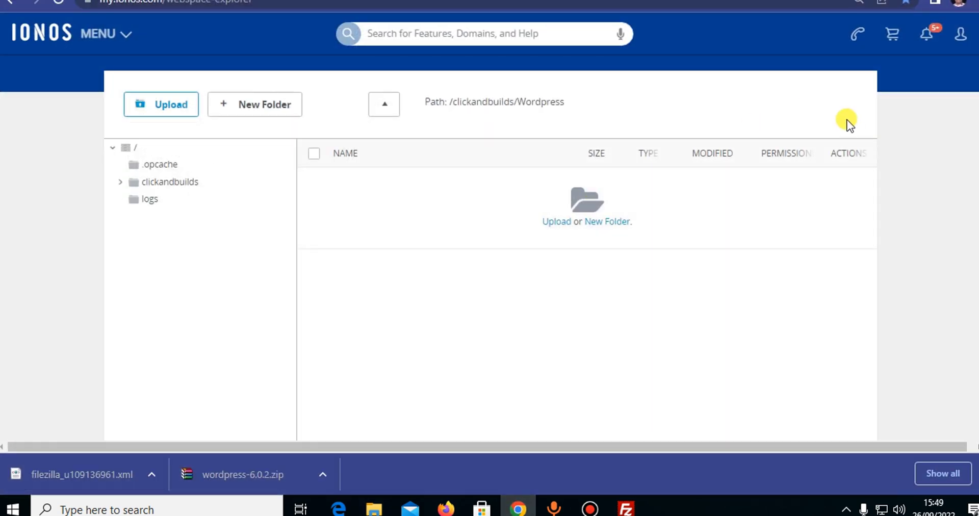
Step: Bring the FileZilla window to the front from the taskbar
{"action": "left_click", "coordinate": [637, 508]}
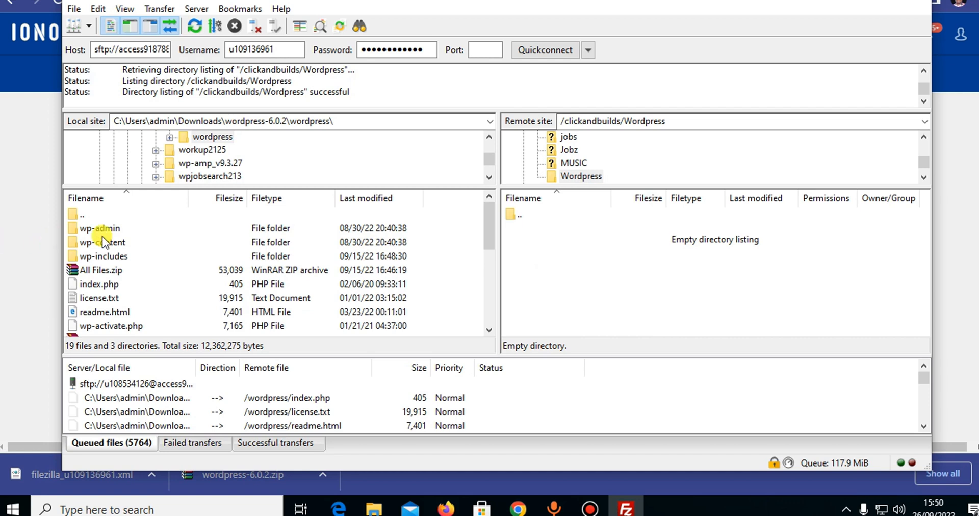
Step: Navigate the remote pane to /clickandbuilds/Wordpress
{"action": "left_click", "coordinate": [630, 250]}
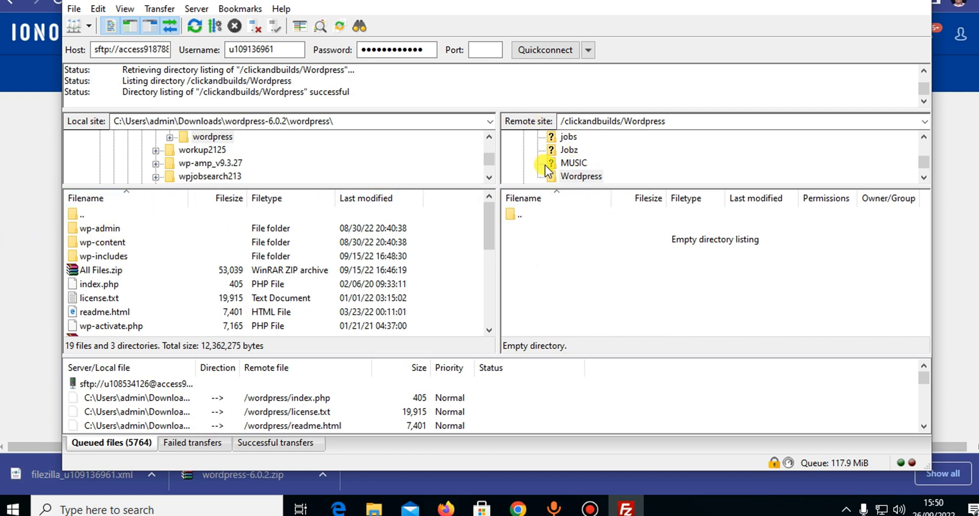
{"action": "scroll", "coordinate": [571, 175], "scroll_direction": "down", "scroll_amount": 1}
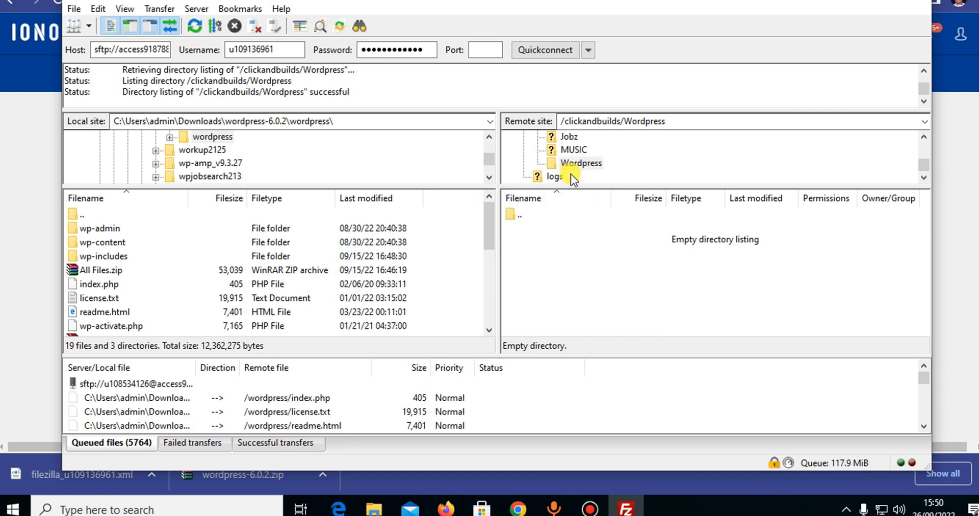
{"action": "scroll", "coordinate": [562, 166], "scroll_direction": "up", "scroll_amount": 5}
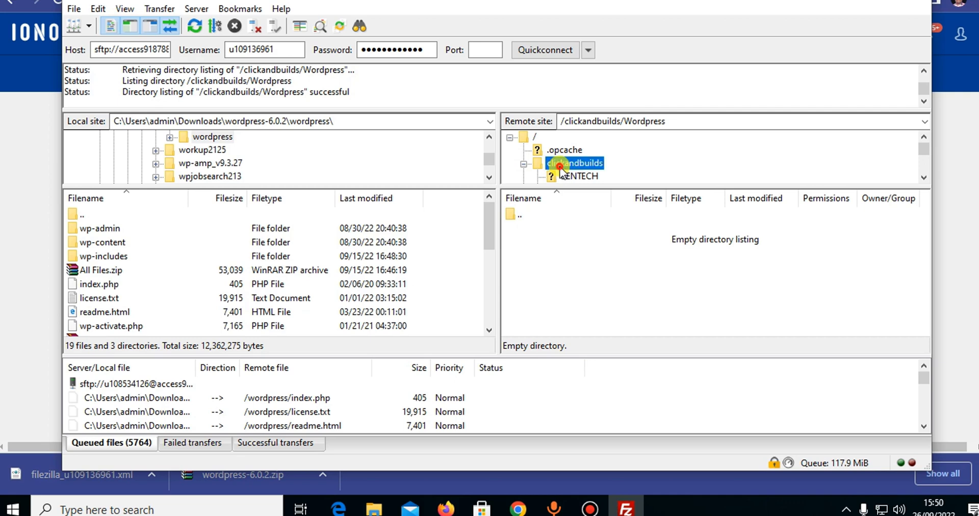
{"action": "double_click", "coordinate": [560, 164]}
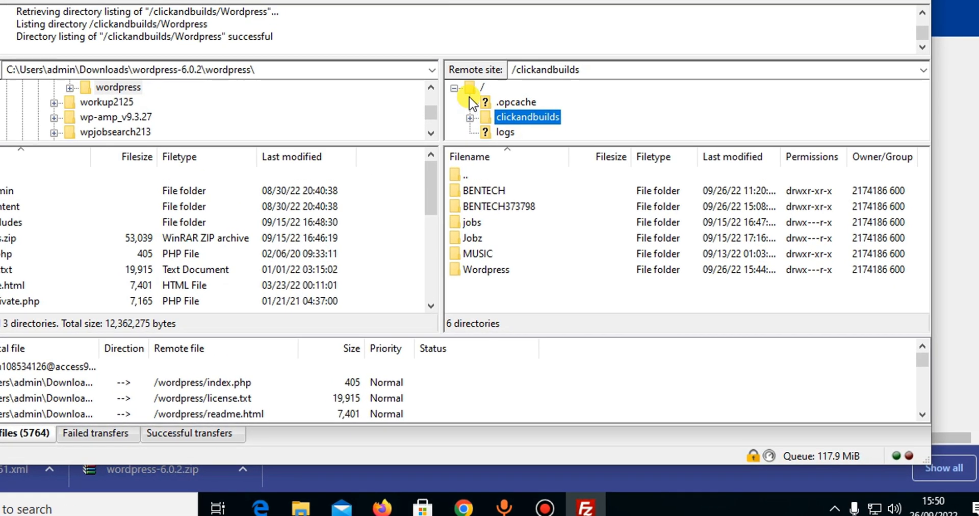
{"action": "double_click", "coordinate": [523, 137]}
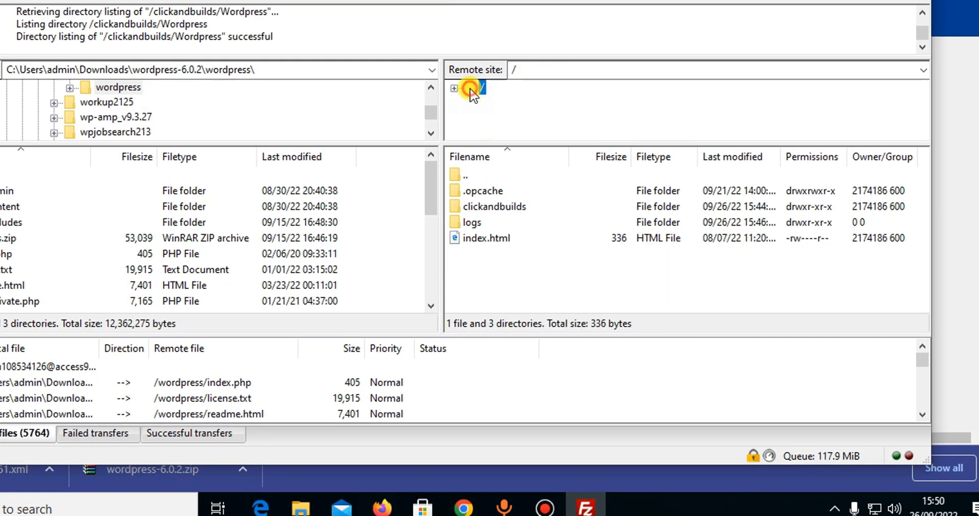
{"action": "double_click", "coordinate": [489, 209]}
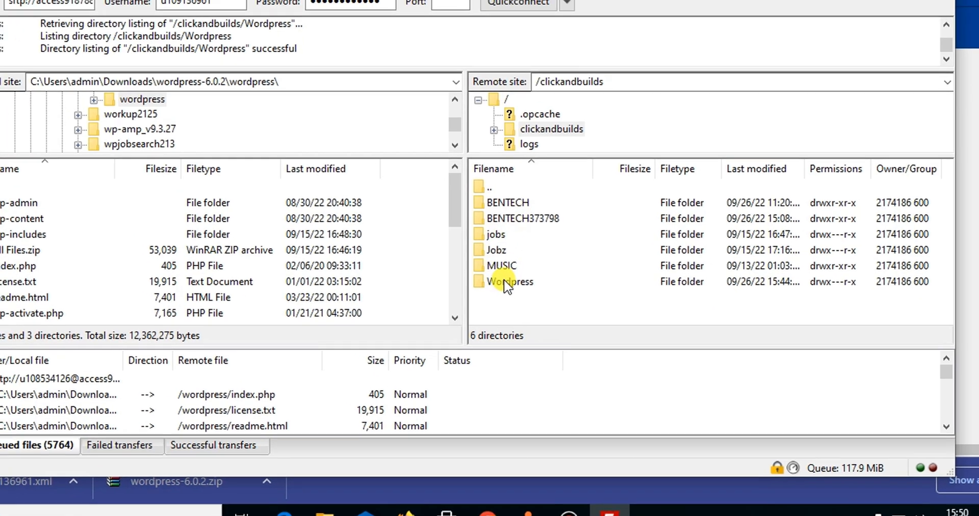
{"action": "double_click", "coordinate": [487, 270]}
{"action": "scroll", "coordinate": [529, 141], "scroll_direction": "up", "scroll_amount": 2}
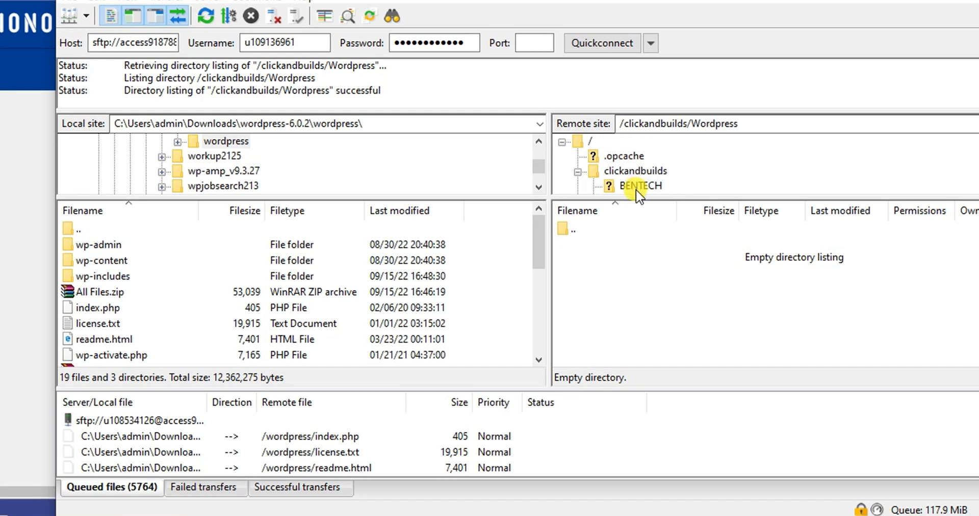
{"action": "scroll", "coordinate": [156, 311], "scroll_direction": "down", "scroll_amount": 3}
{"action": "scroll", "coordinate": [155, 311], "scroll_direction": "up", "scroll_amount": 3}
{"action": "scroll", "coordinate": [161, 158], "scroll_direction": "up", "scroll_amount": 10}
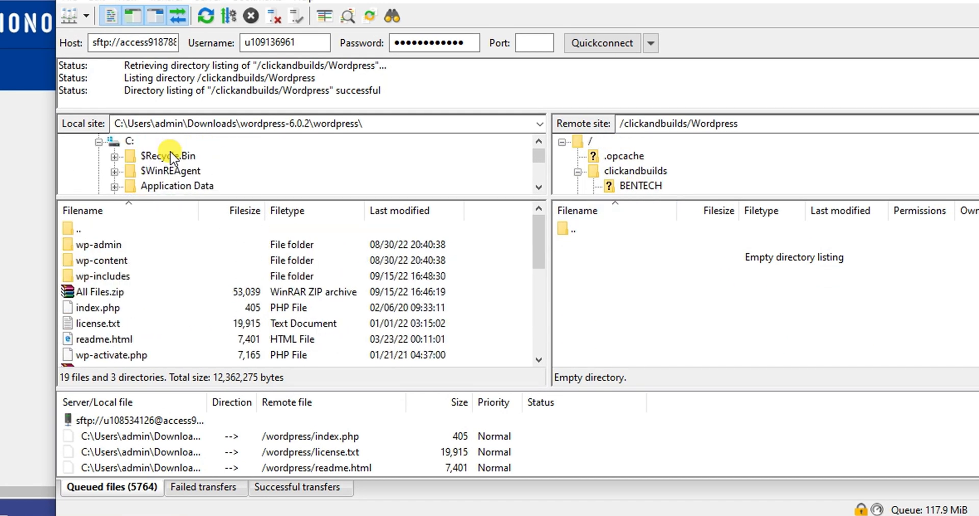
{"action": "scroll", "coordinate": [173, 158], "scroll_direction": "up", "scroll_amount": 3}
{"action": "scroll", "coordinate": [143, 163], "scroll_direction": "down", "scroll_amount": 5}
Step: Navigate the local pane to Desktop\wordpress-6.0.2\wordpress
{"action": "left_click", "coordinate": [131, 143]}
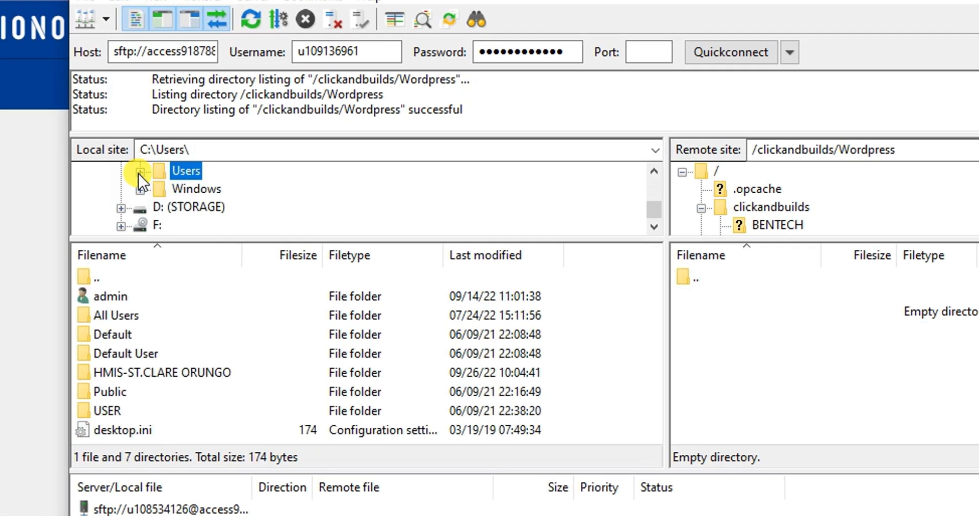
{"action": "left_click", "coordinate": [141, 172]}
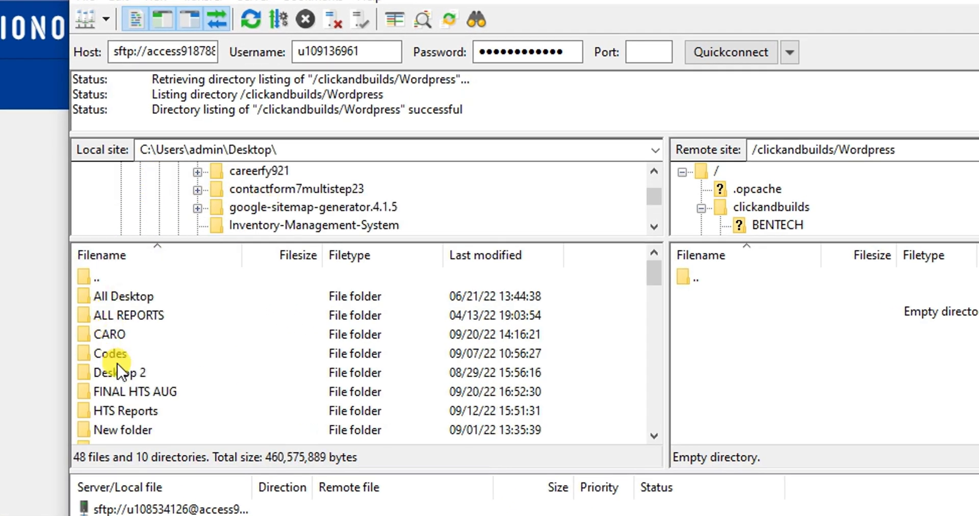
{"action": "scroll", "coordinate": [136, 393], "scroll_direction": "down", "scroll_amount": 2}
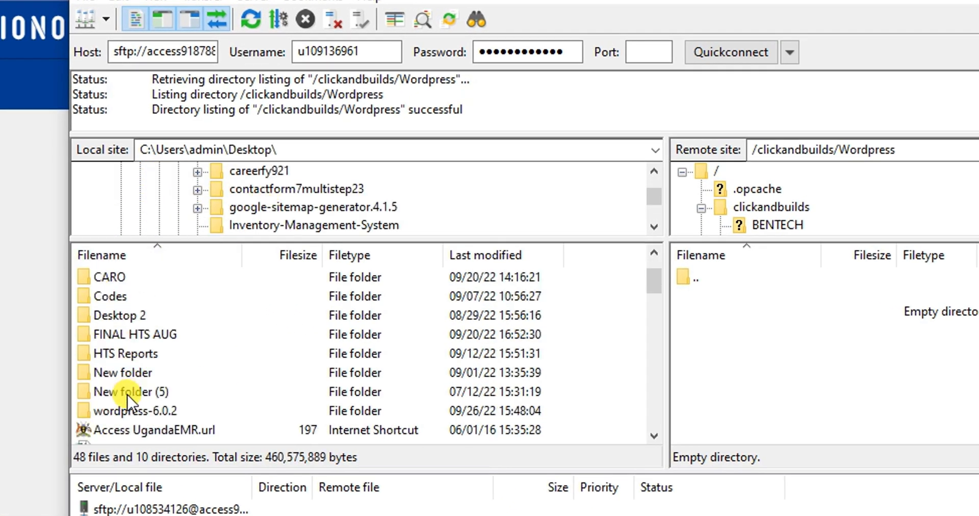
{"action": "double_click", "coordinate": [129, 355]}
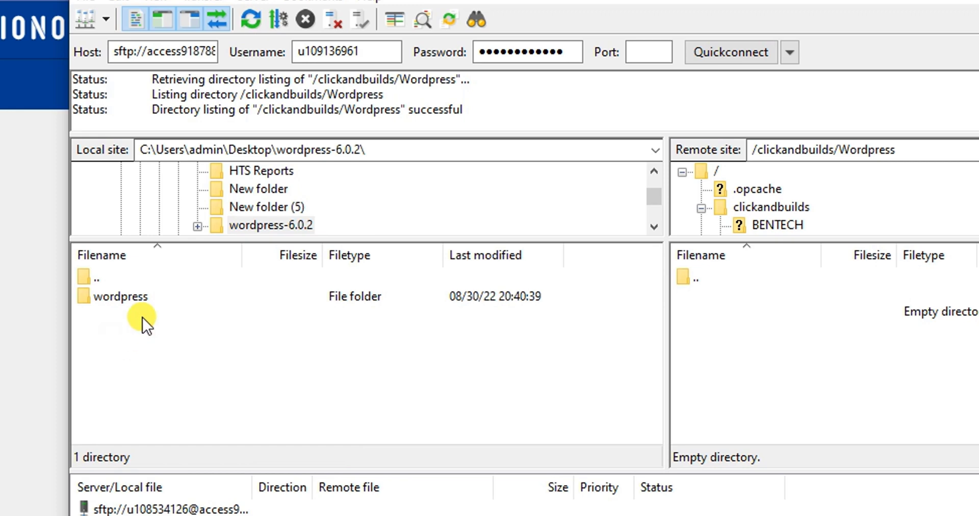
{"action": "double_click", "coordinate": [136, 298]}
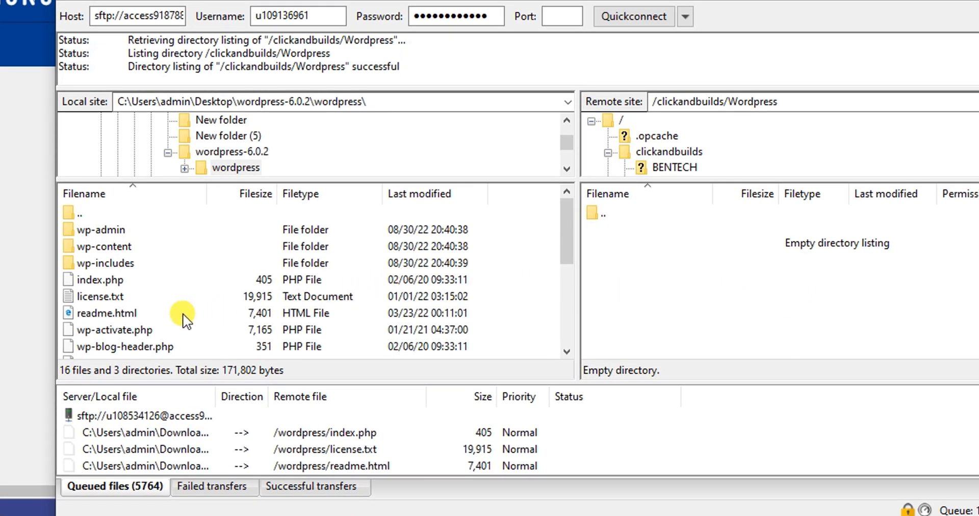
Step: Select all local WordPress files and drag them into the remote Wordpress folder
{"action": "left_click", "coordinate": [145, 331]}
{"action": "key", "text": "ctrl+a"}
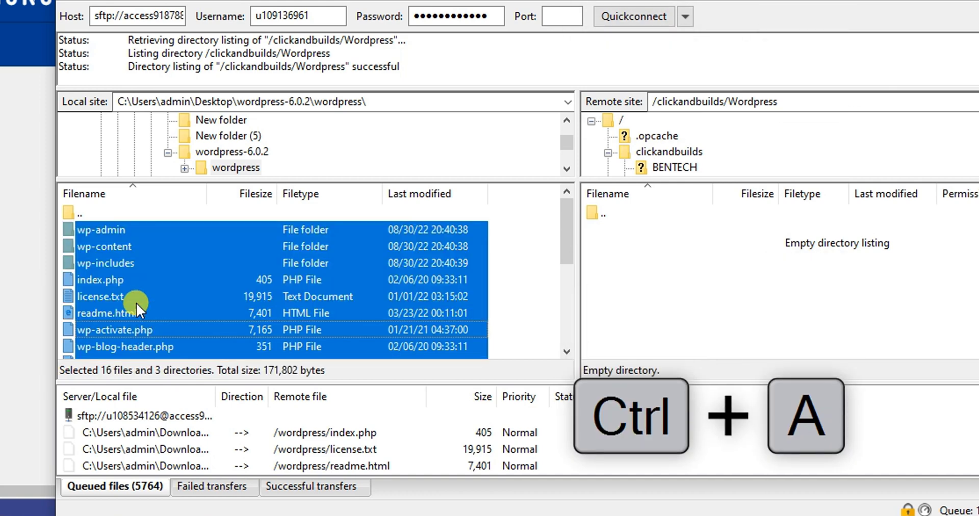
{"action": "left_click_drag", "start_coordinate": [139, 295], "coordinate": [659, 284]}
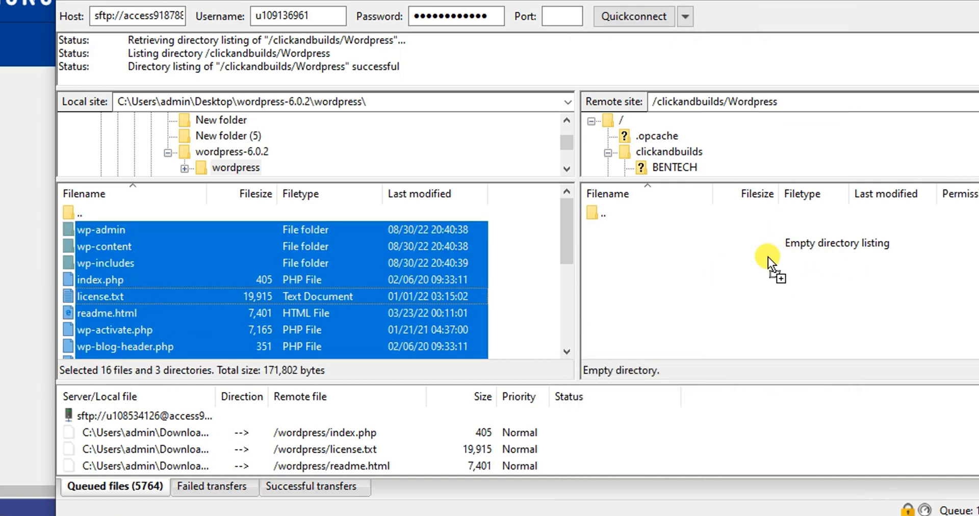
{"action": "left_click_drag", "start_coordinate": [316, 309], "coordinate": [655, 237]}
{"action": "scroll", "coordinate": [727, 150], "scroll_direction": "down", "scroll_amount": 2}
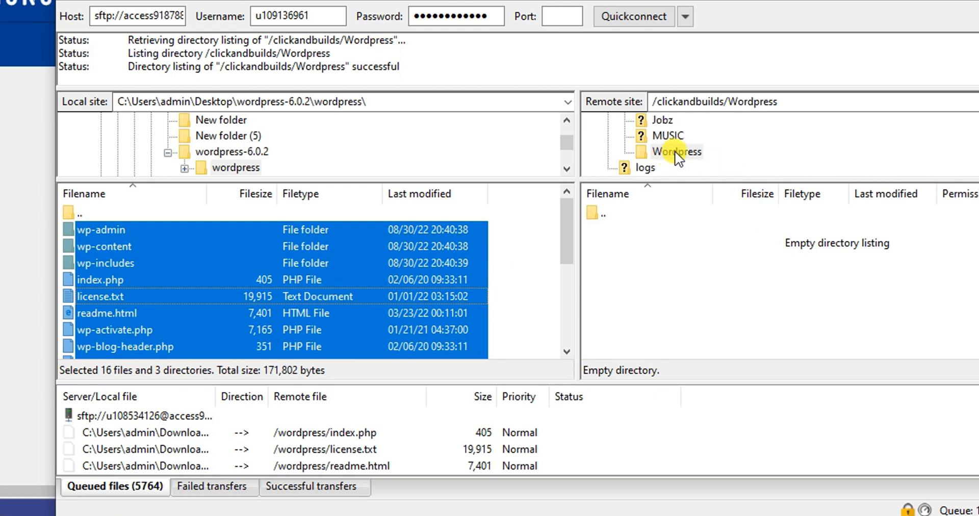
{"action": "left_click", "coordinate": [674, 151]}
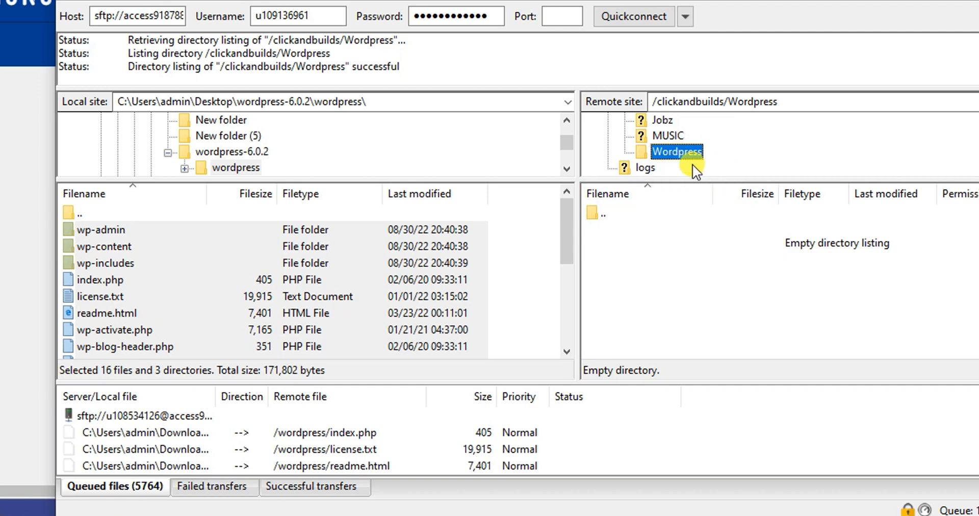
{"action": "left_click", "coordinate": [721, 294]}
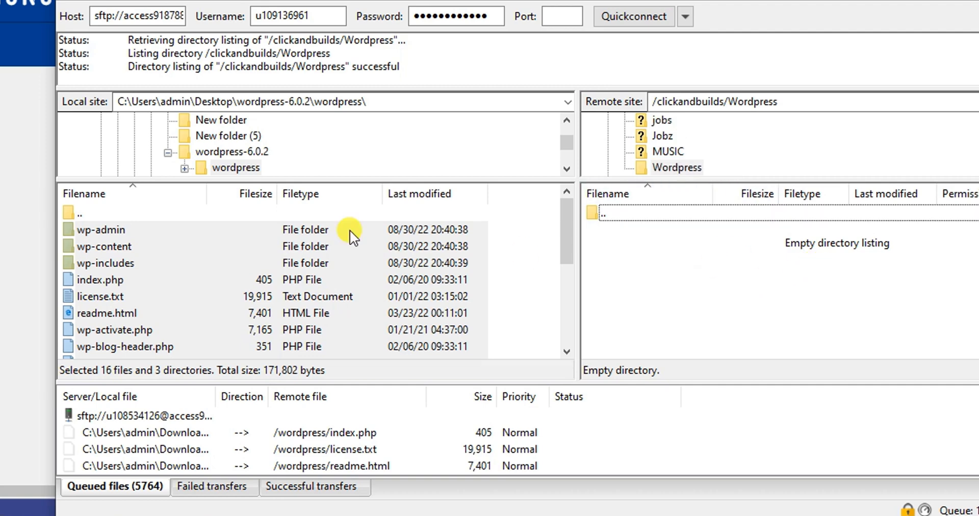
{"action": "left_click", "coordinate": [160, 324]}
{"action": "key", "text": "ctrl+a"}
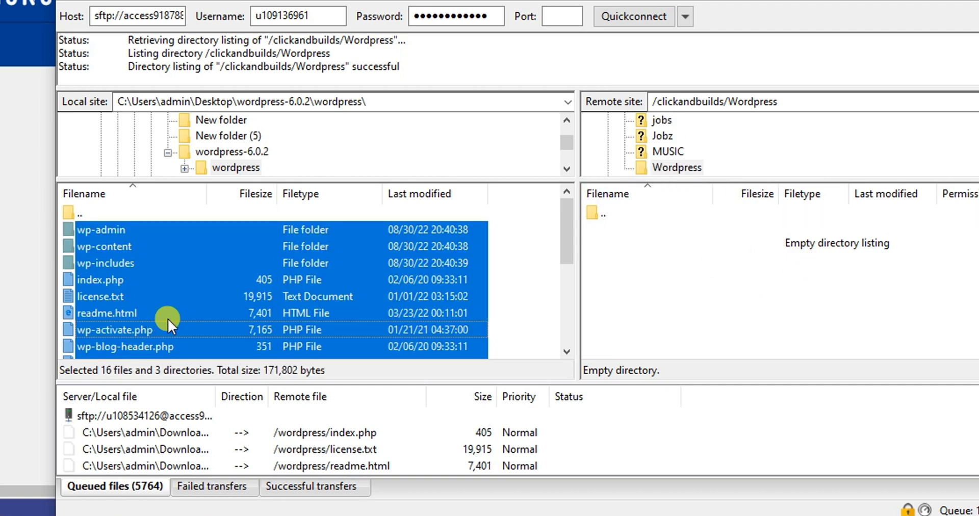
{"action": "left_click_drag", "start_coordinate": [148, 270], "coordinate": [678, 273]}
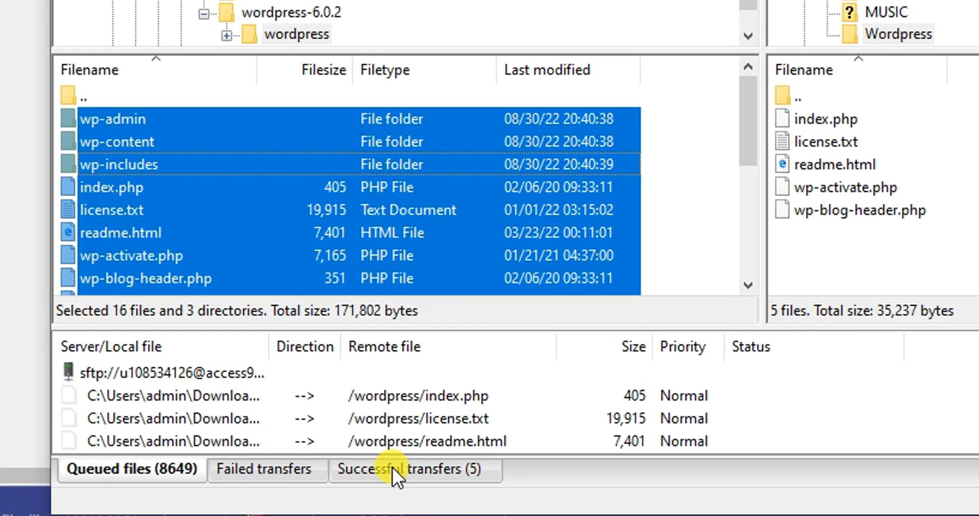
Step: Check the successful transfers and the remaining upload queue
{"action": "left_click", "coordinate": [393, 473]}
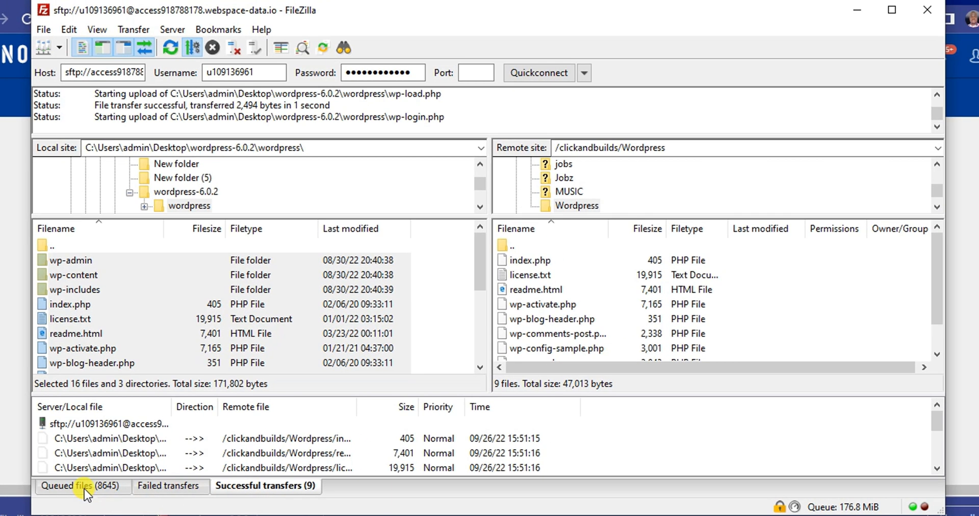
{"action": "left_click", "coordinate": [86, 489]}
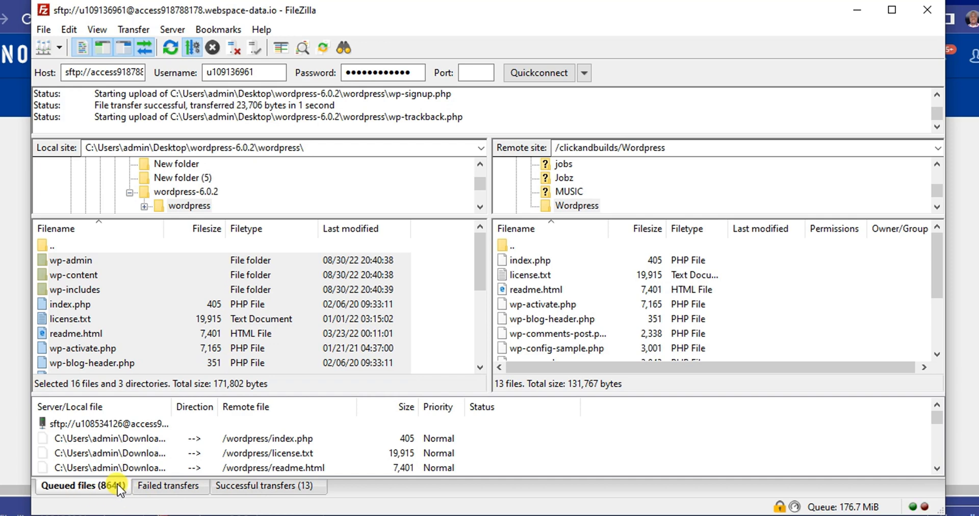
{"action": "left_click", "coordinate": [275, 484]}
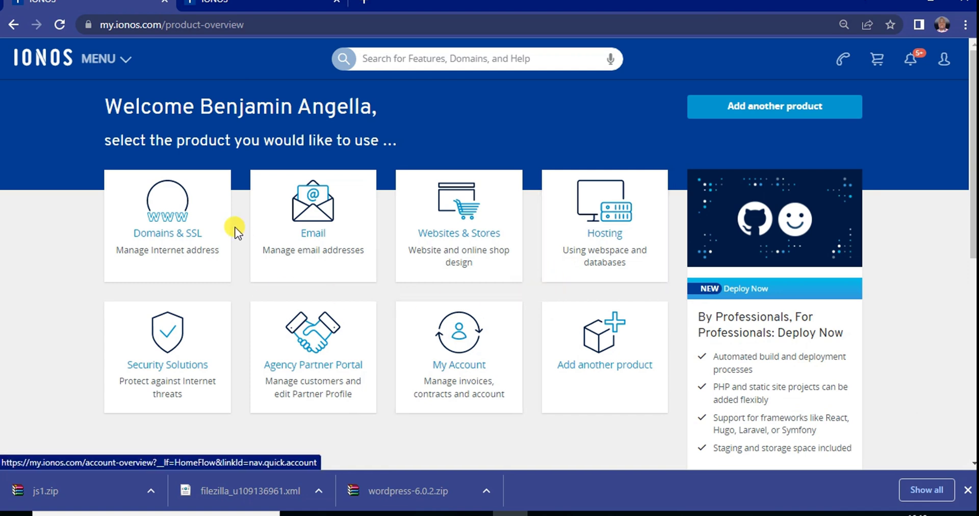
Step: Open Domains & SSL and filter the list to subdomains
{"action": "left_click", "coordinate": [168, 249]}
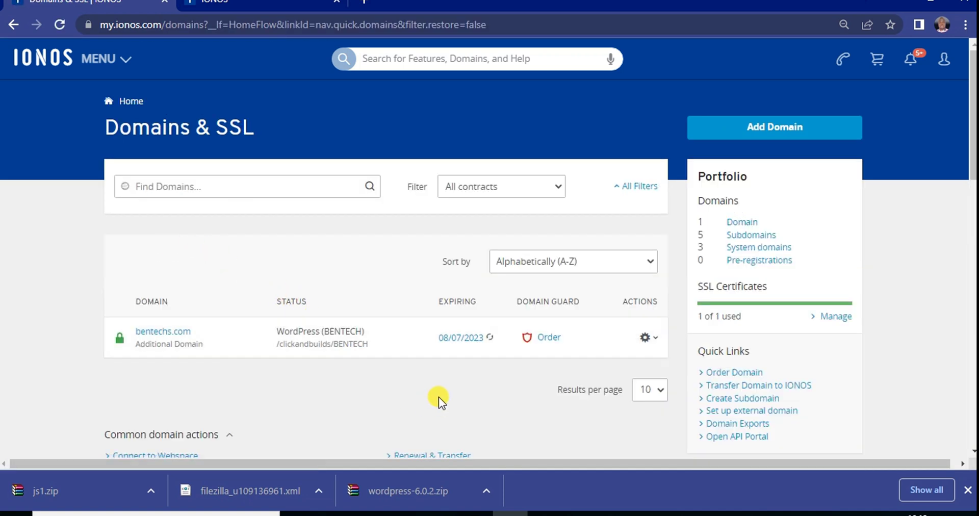
{"action": "left_click", "coordinate": [745, 239]}
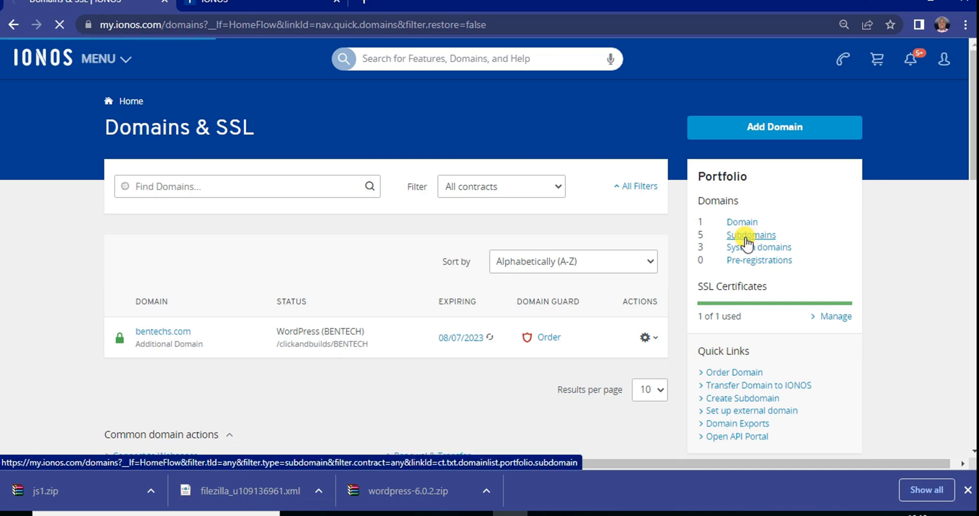
{"action": "scroll", "coordinate": [314, 264], "scroll_direction": "down", "scroll_amount": 2}
{"action": "scroll", "coordinate": [314, 263], "scroll_direction": "down", "scroll_amount": 5}
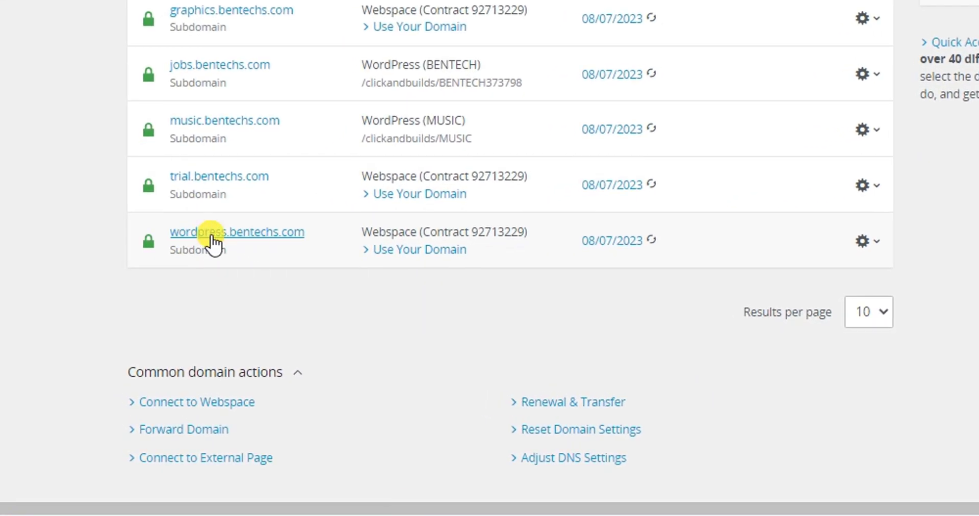
Step: Point wordpress.bentechs.com to the /clickandbuilds/WordPress webspace folder and save
{"action": "left_click", "coordinate": [863, 241]}
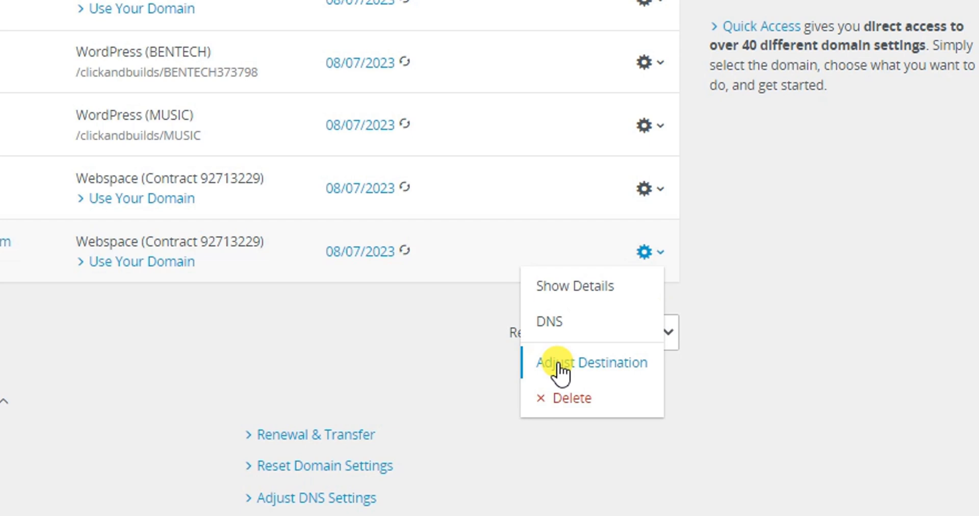
{"action": "left_click", "coordinate": [559, 366]}
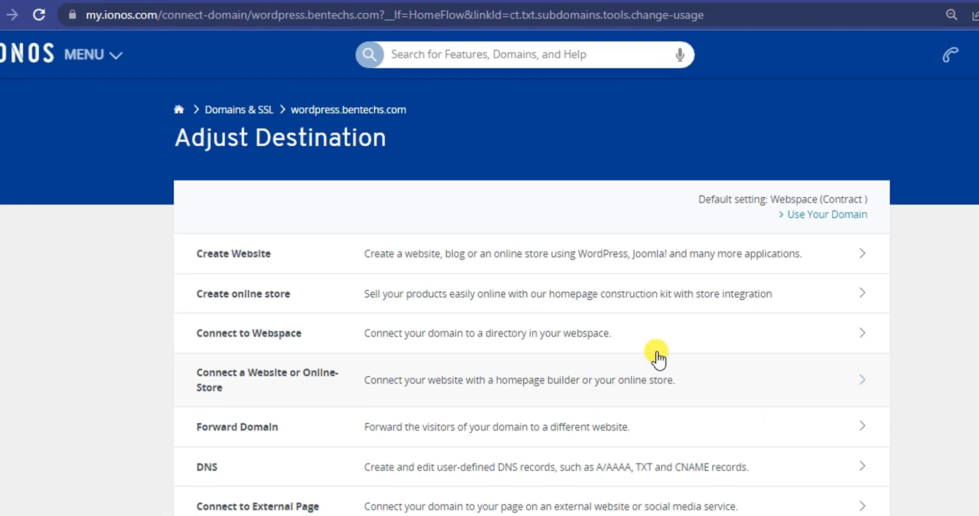
{"action": "left_click", "coordinate": [688, 345]}
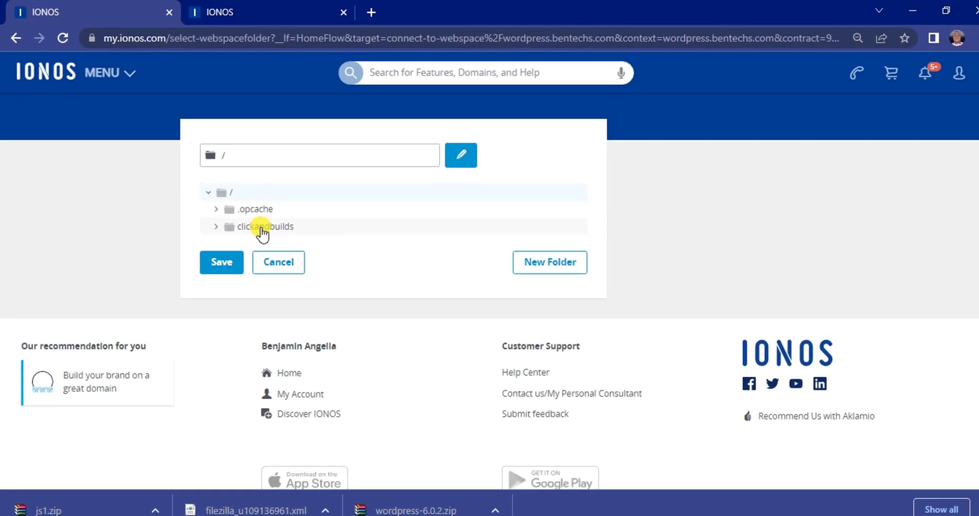
{"action": "left_click", "coordinate": [264, 228]}
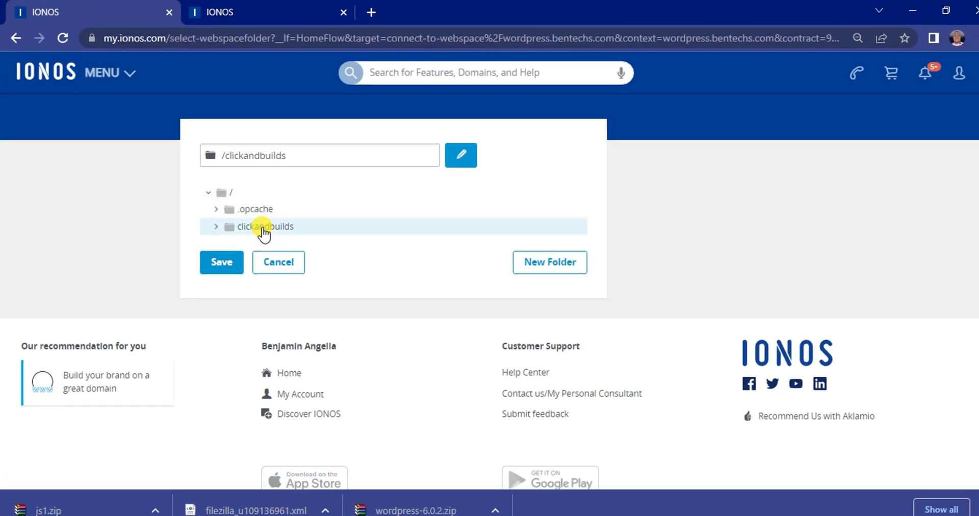
{"action": "left_click", "coordinate": [216, 226]}
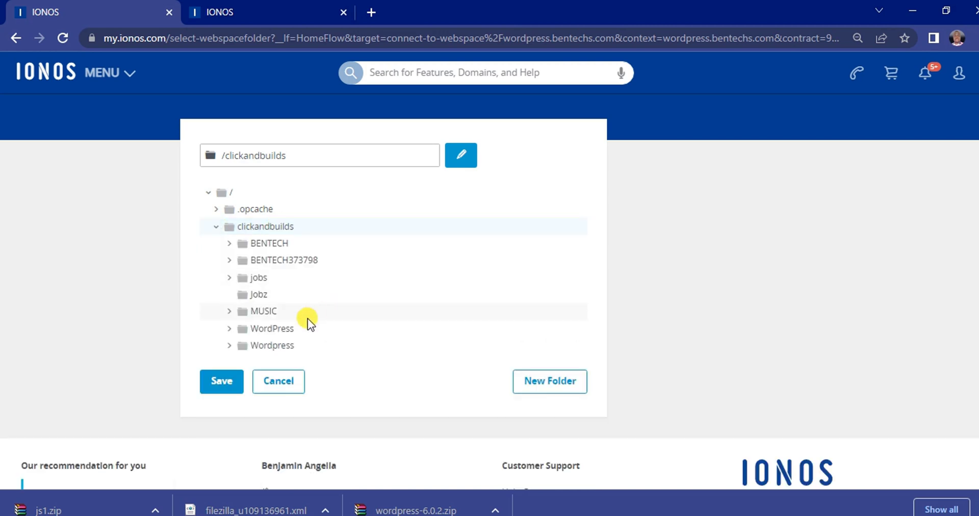
{"action": "left_click", "coordinate": [271, 327]}
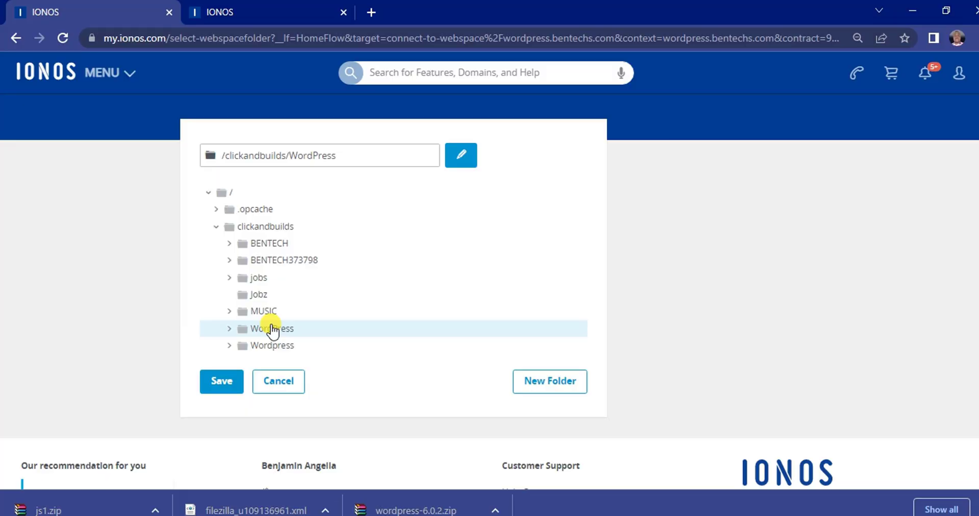
{"action": "left_click", "coordinate": [222, 389]}
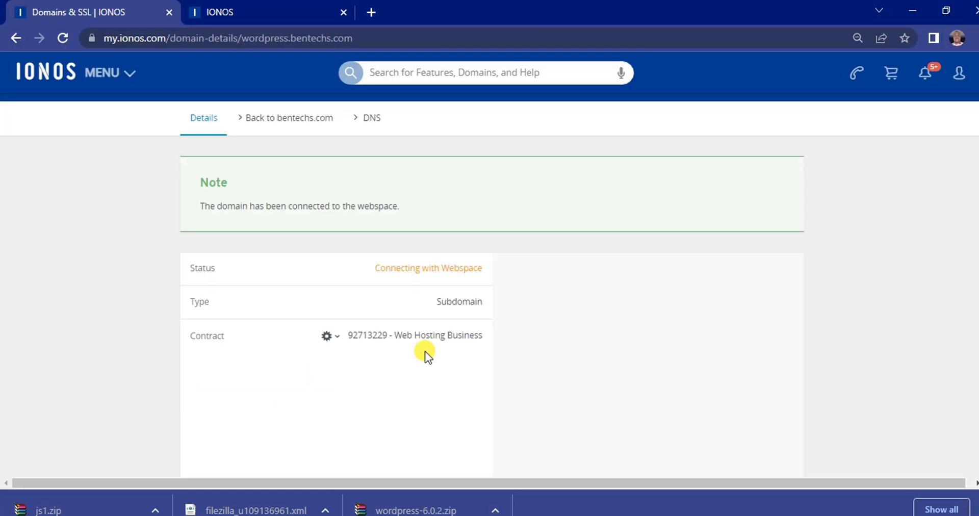
Step: Reload the subdomain details and return to the subdomain list
{"action": "left_click_drag", "start_coordinate": [474, 267], "coordinate": [402, 261]}
{"action": "left_click", "coordinate": [449, 257]}
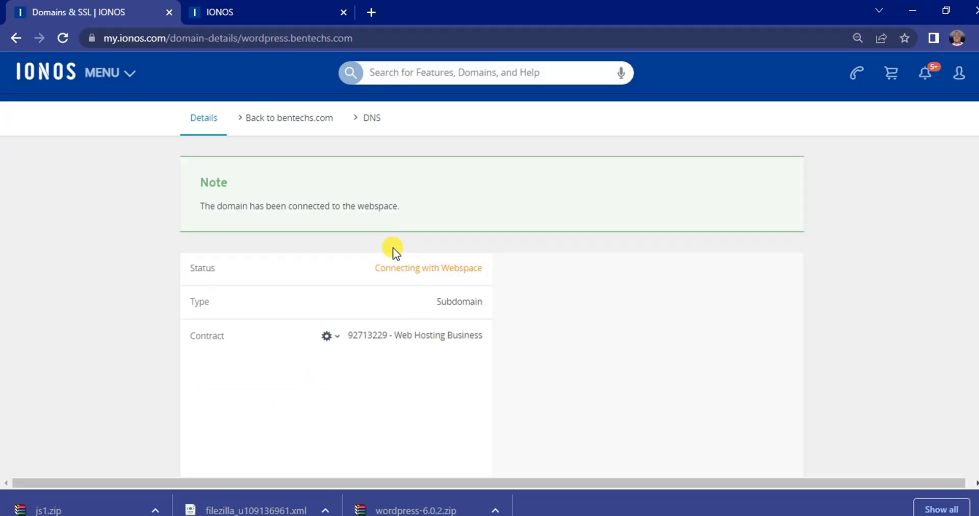
{"action": "left_click", "coordinate": [58, 46]}
{"action": "left_click", "coordinate": [250, 190]}
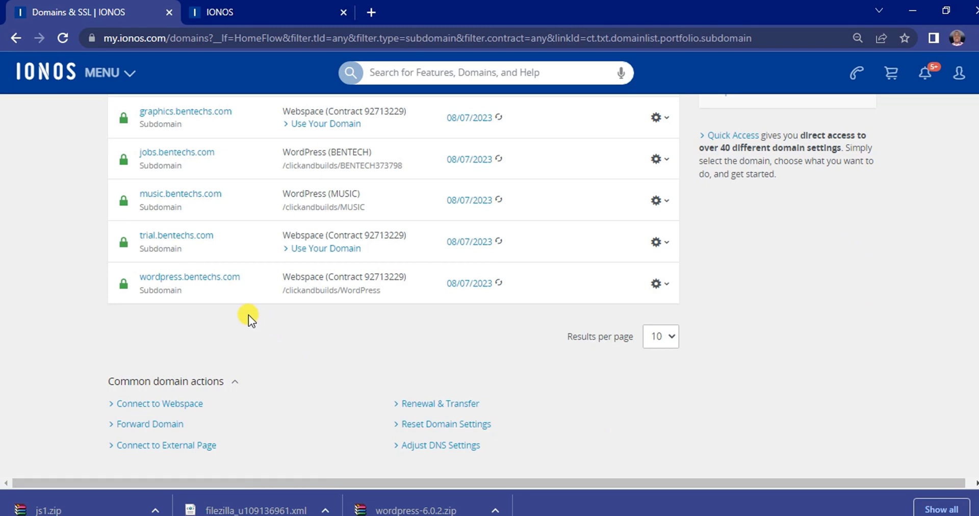
Step: Select the wordpress.bentechs.com address text and open a new browser tab
{"action": "left_click_drag", "start_coordinate": [382, 295], "coordinate": [284, 296]}
{"action": "scroll", "coordinate": [301, 305], "scroll_direction": "up", "scroll_amount": 1}
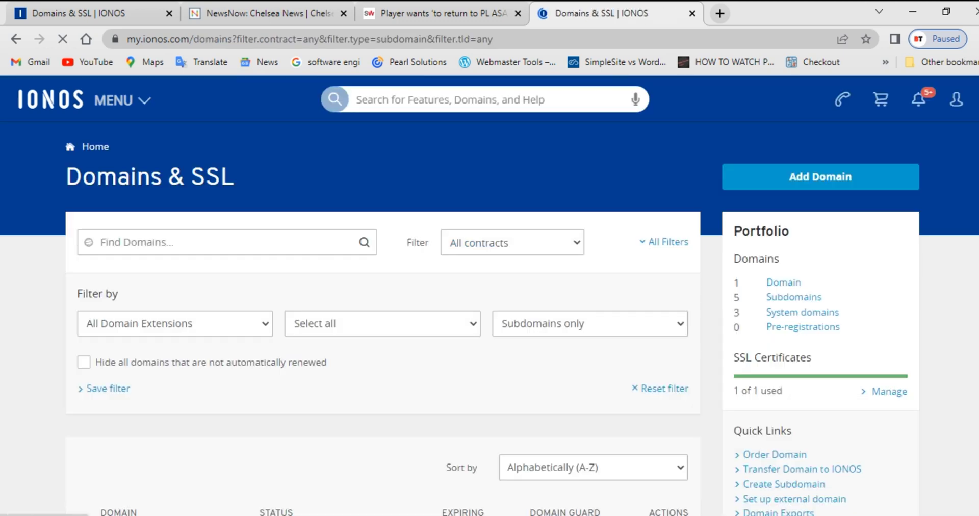
{"action": "scroll", "coordinate": [383, 306], "scroll_direction": "down", "scroll_amount": 2}
{"action": "scroll", "coordinate": [382, 306], "scroll_direction": "down", "scroll_amount": 5}
{"action": "left_click_drag", "start_coordinate": [213, 366], "coordinate": [100, 365]}
{"action": "key", "text": "ctrl+c"}
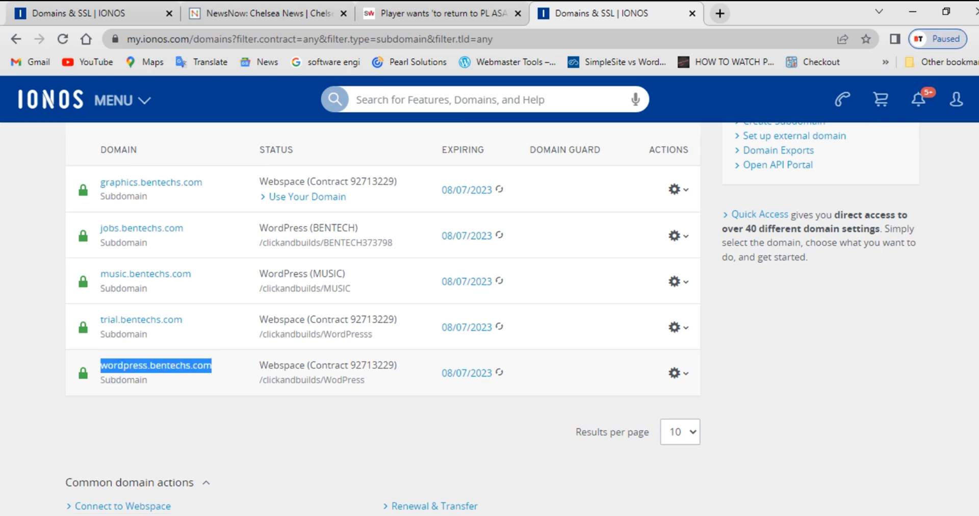
{"action": "scroll", "coordinate": [383, 306], "scroll_direction": "up", "scroll_amount": 6}
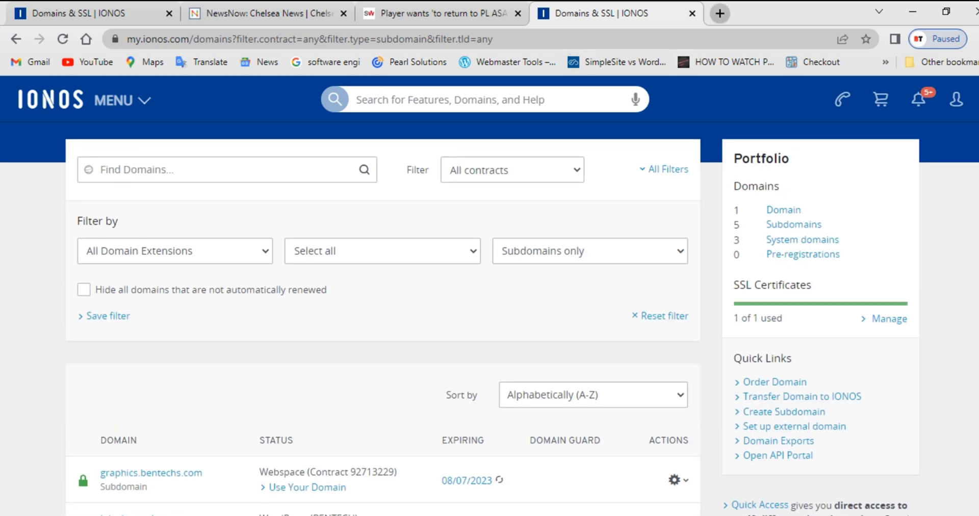
{"action": "key", "text": "ctrl+t"}
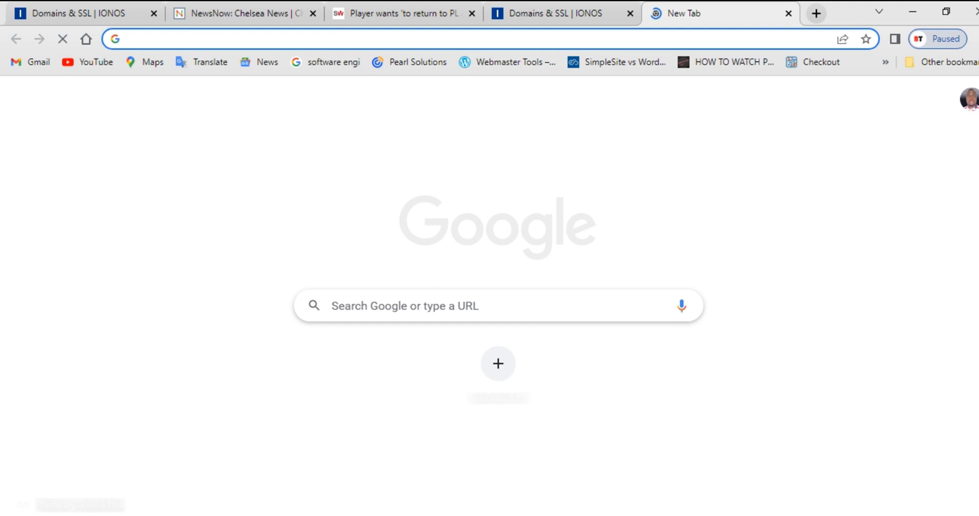
Step: Load wordpress.bentechs.com and continue the setup in English (United States)
{"action": "key", "text": "ctrl+v"}
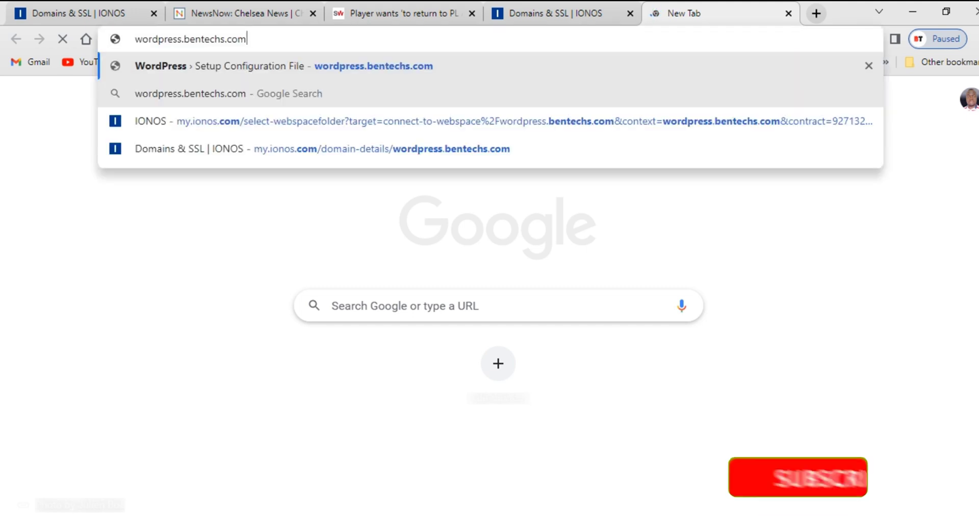
{"action": "key", "text": "Return"}
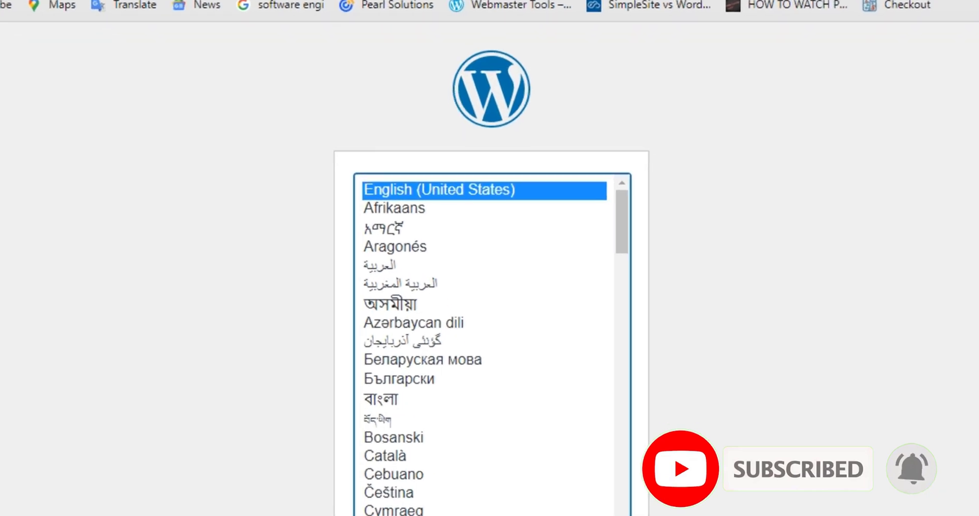
{"action": "scroll", "coordinate": [490, 337], "scroll_direction": "down", "scroll_amount": 1}
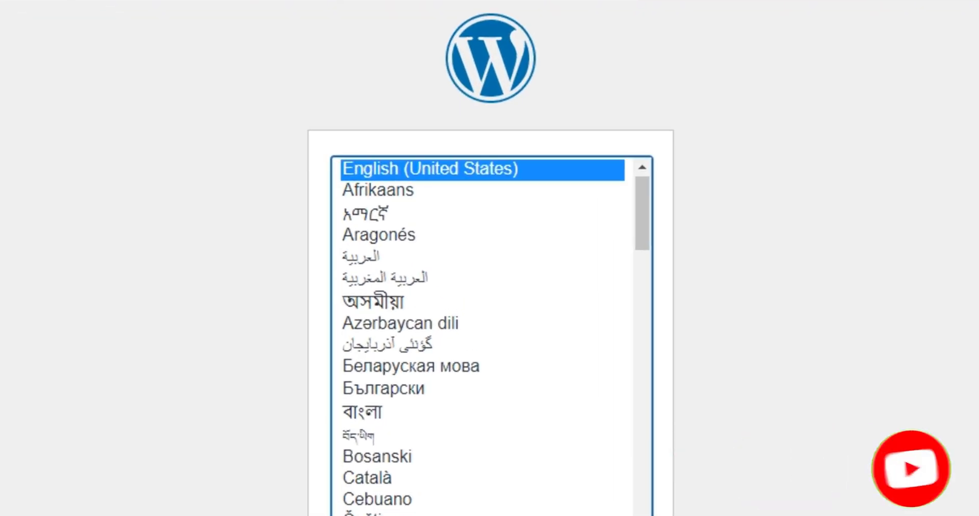
{"action": "scroll", "coordinate": [489, 306], "scroll_direction": "down", "scroll_amount": 2}
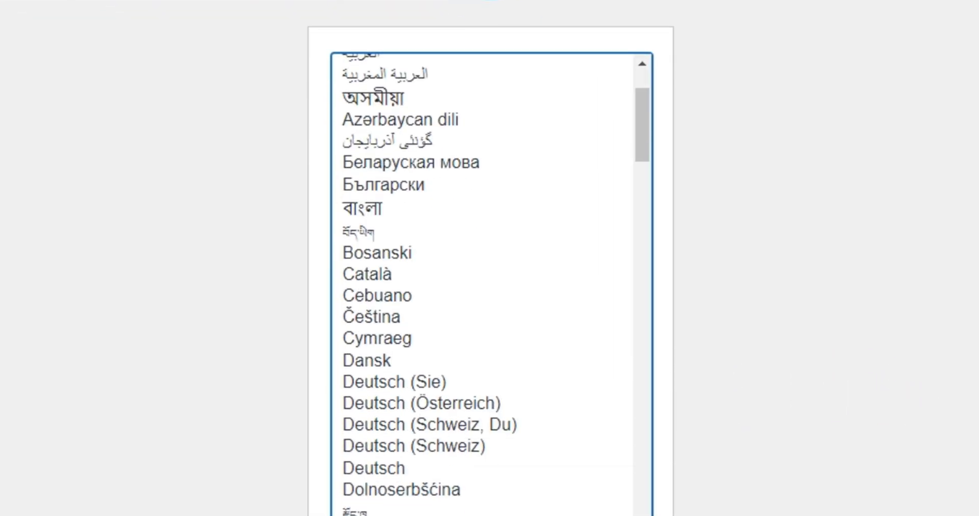
{"action": "left_click", "coordinate": [594, 504]}
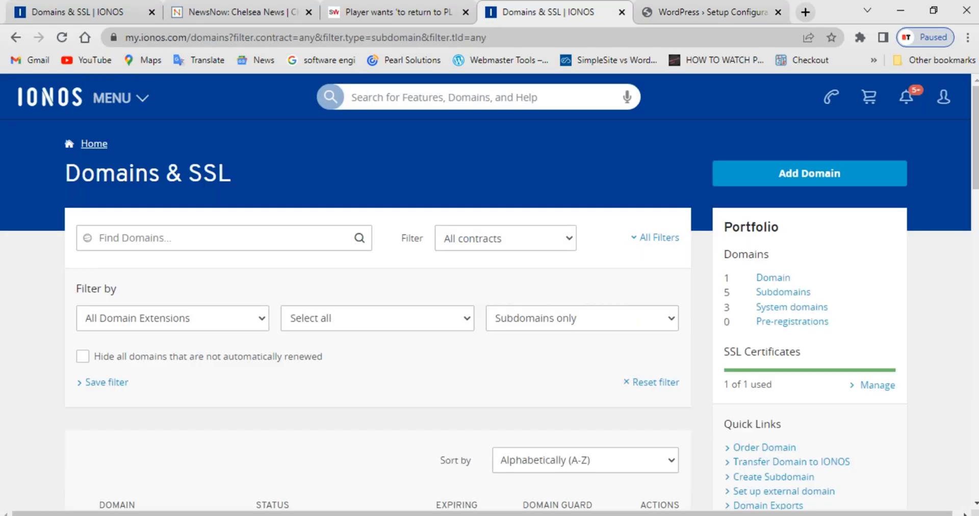
Step: Go to the IONOS Hosting databases management page
{"action": "left_click", "coordinate": [121, 97]}
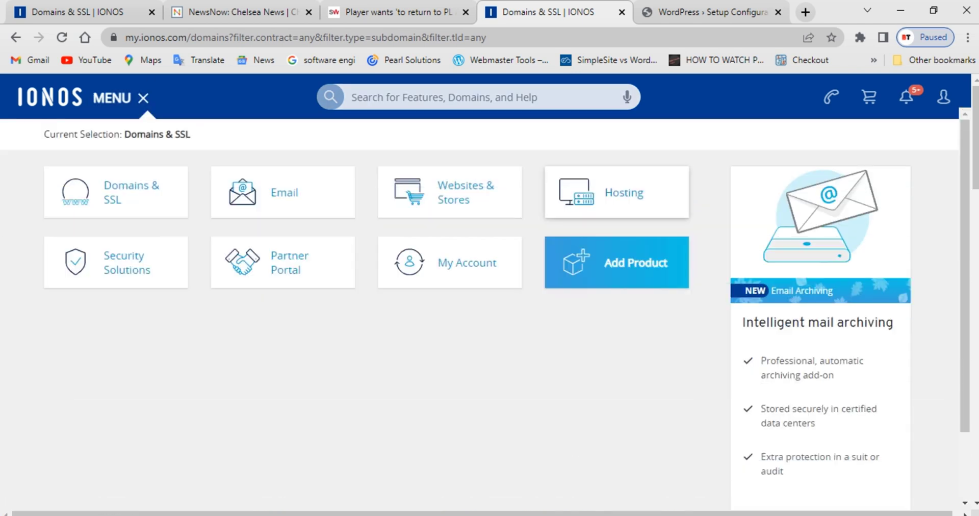
{"action": "left_click", "coordinate": [622, 192]}
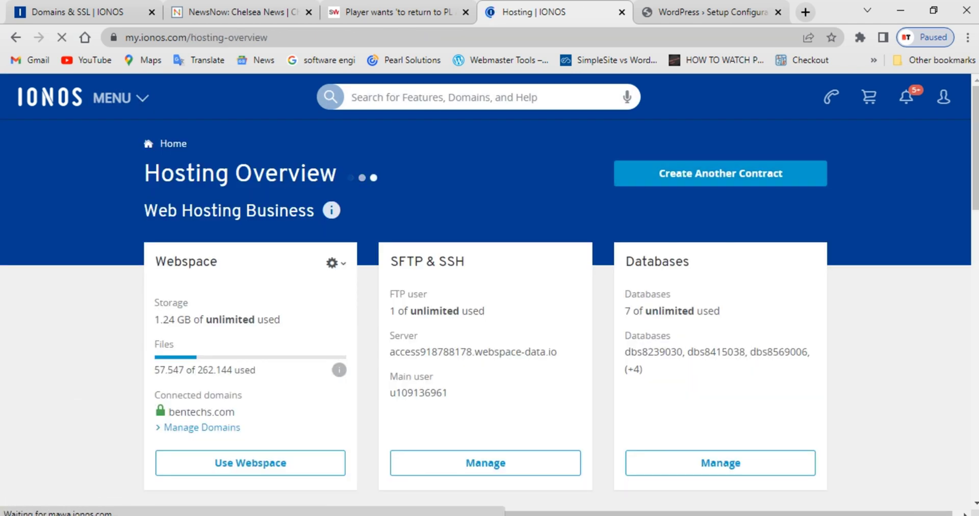
{"action": "scroll", "coordinate": [490, 306], "scroll_direction": "down", "scroll_amount": 2}
{"action": "left_click_drag", "start_coordinate": [626, 190], "coordinate": [671, 265]}
{"action": "left_click", "coordinate": [719, 331]}
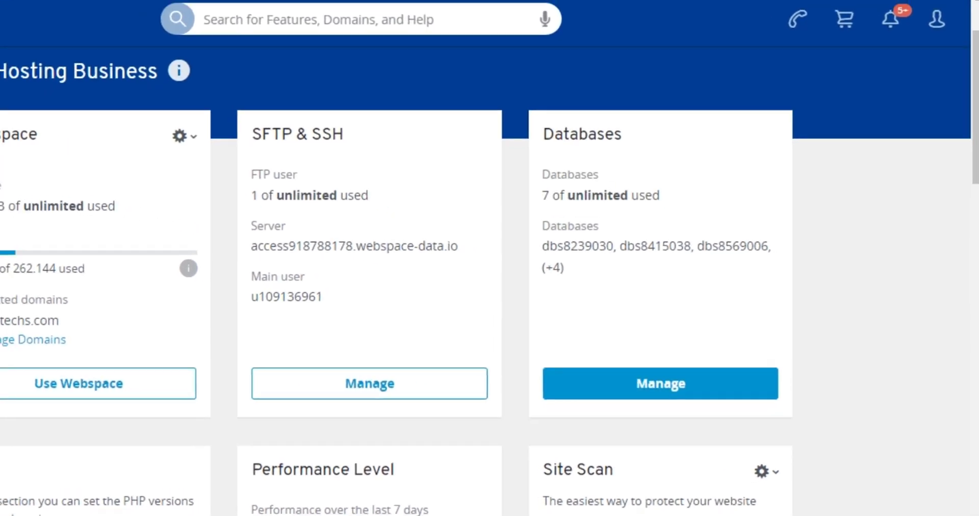
{"action": "left_click", "coordinate": [660, 384]}
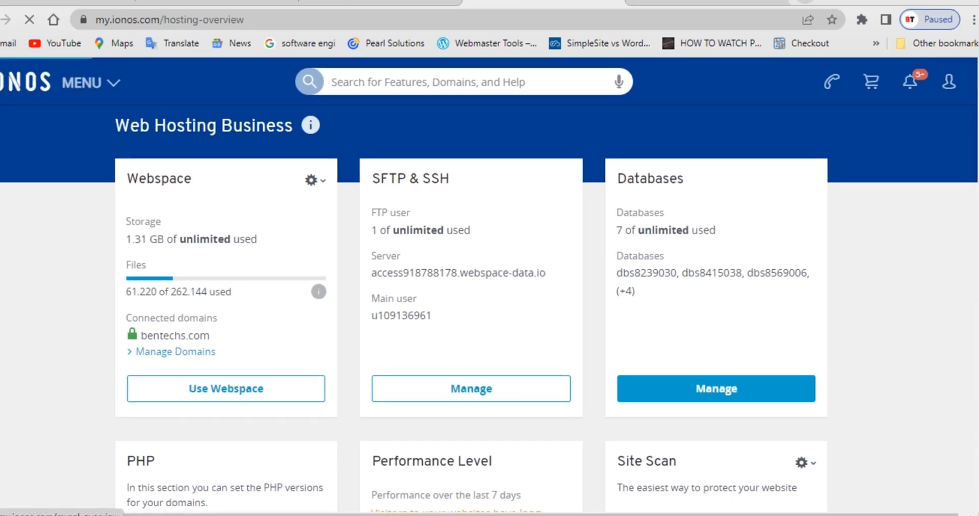
{"action": "scroll", "coordinate": [373, 306], "scroll_direction": "down", "scroll_amount": 4}
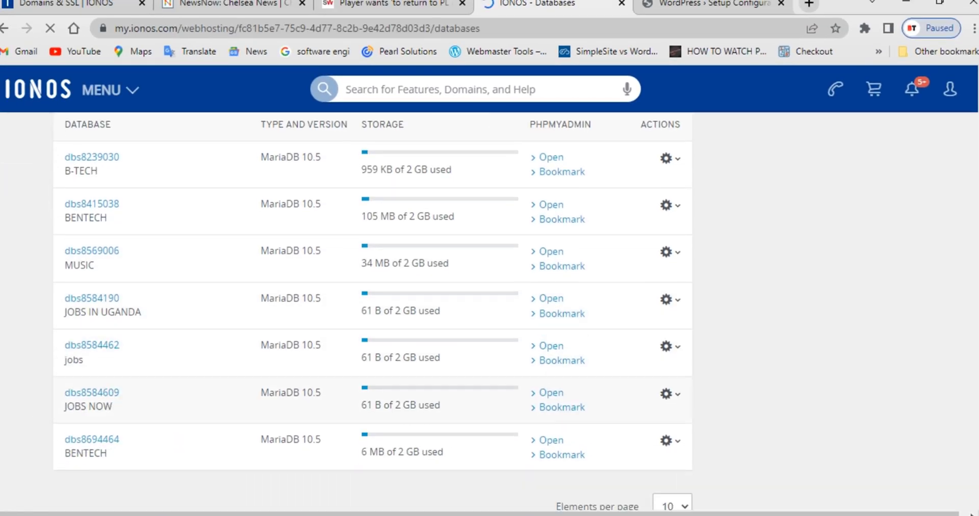
{"action": "scroll", "coordinate": [489, 306], "scroll_direction": "up", "scroll_amount": 5}
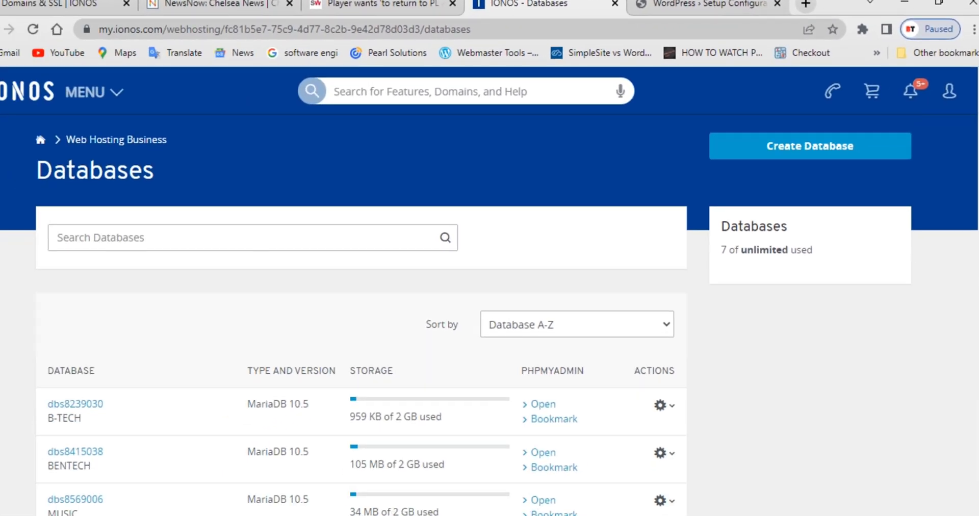
Step: Create a database described as 'Wordpress Exentesion' with the pasted password
{"action": "left_click", "coordinate": [757, 196]}
{"action": "left_click", "coordinate": [437, 280]}
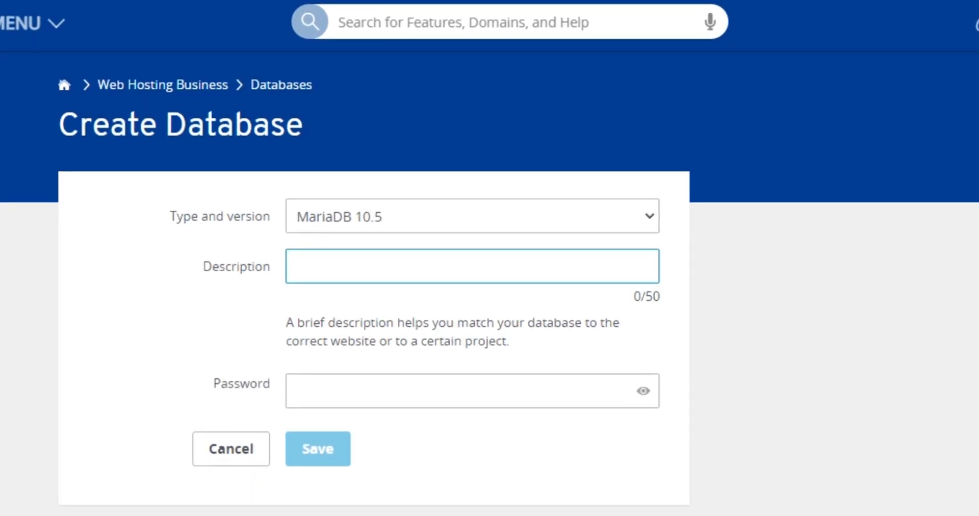
{"action": "type", "text": "Wordpress Extesion"}
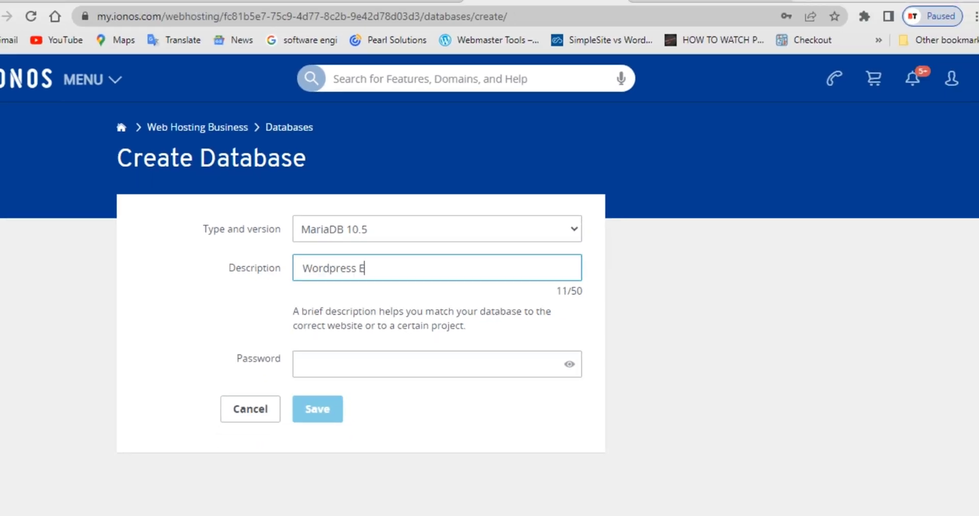
{"action": "left_click", "coordinate": [370, 268]}
{"action": "type", "text": "en"}
{"action": "left_click", "coordinate": [428, 364]}
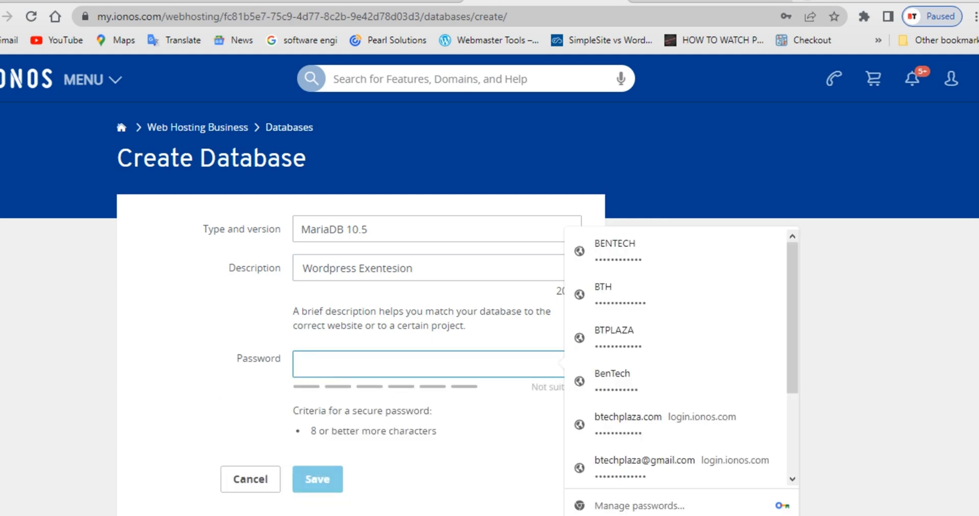
{"action": "key", "text": "ctrl+v"}
{"action": "key", "text": "Return"}
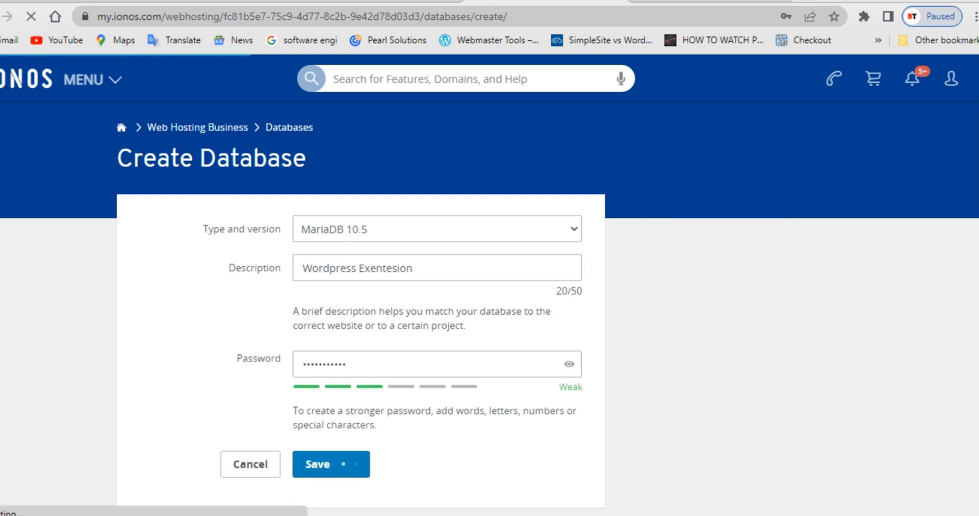
Step: Reload the new database's details to show its host name and user name
{"action": "scroll", "coordinate": [490, 306], "scroll_direction": "up", "scroll_amount": 3}
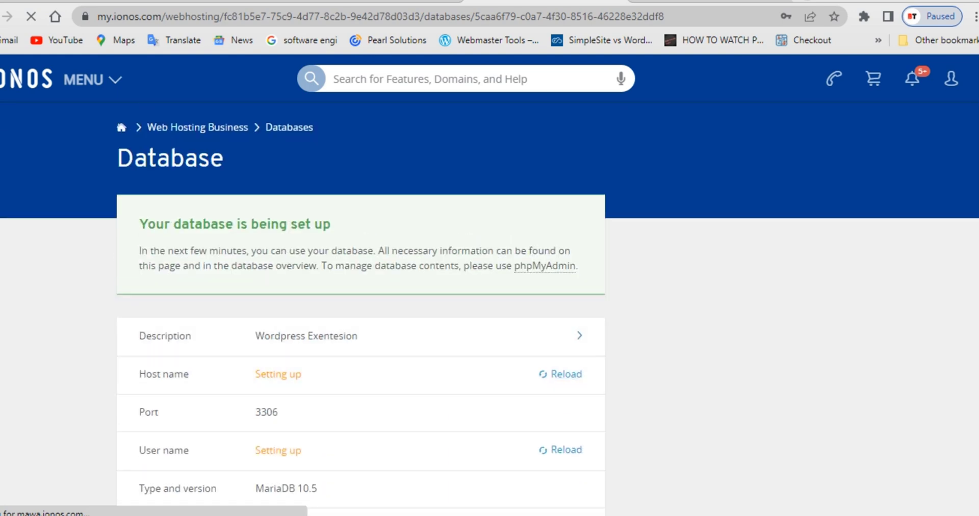
{"action": "scroll", "coordinate": [566, 373], "scroll_direction": "down", "scroll_amount": 1}
{"action": "scroll", "coordinate": [566, 374], "scroll_direction": "up", "scroll_amount": 1}
{"action": "left_click", "coordinate": [566, 373]}
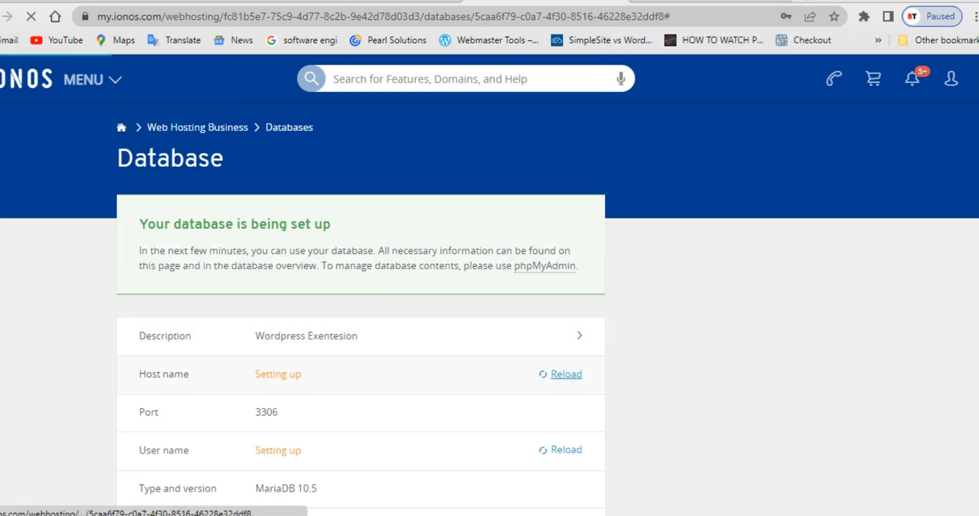
{"action": "scroll", "coordinate": [566, 373], "scroll_direction": "down", "scroll_amount": 2}
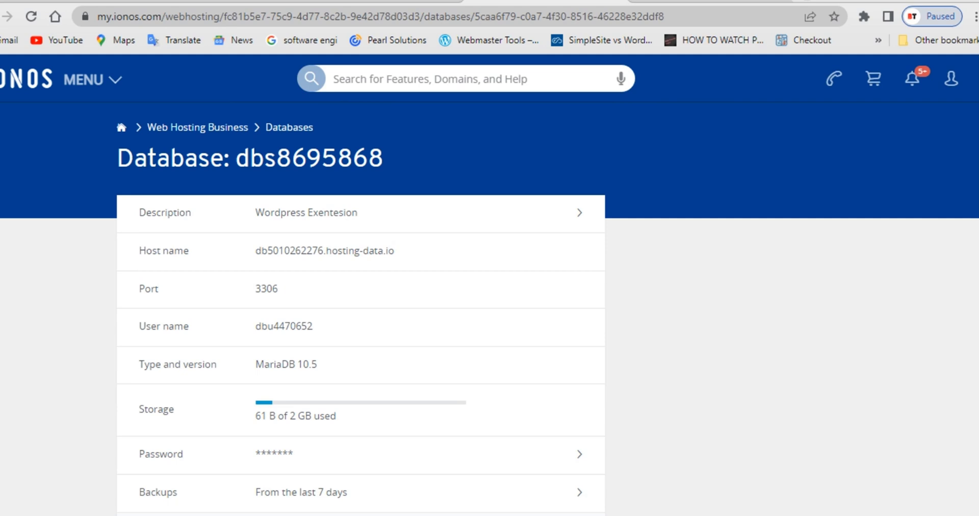
{"action": "scroll", "coordinate": [490, 308], "scroll_direction": "down", "scroll_amount": 3}
{"action": "scroll", "coordinate": [489, 308], "scroll_direction": "up", "scroll_amount": 3}
Step: Start the WordPress database form and enter the database password
{"action": "key", "text": "ctrl+Tab"}
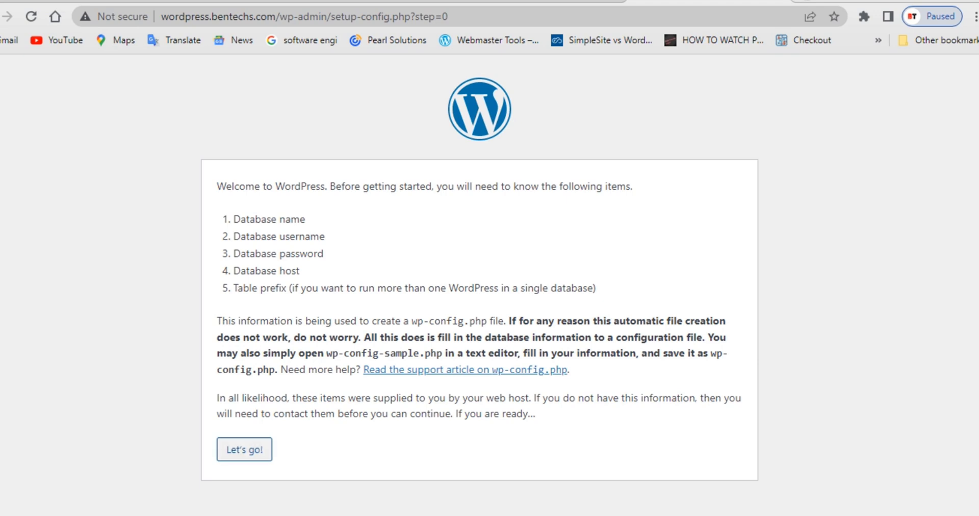
{"action": "left_click", "coordinate": [244, 449]}
{"action": "double_click", "coordinate": [365, 304]}
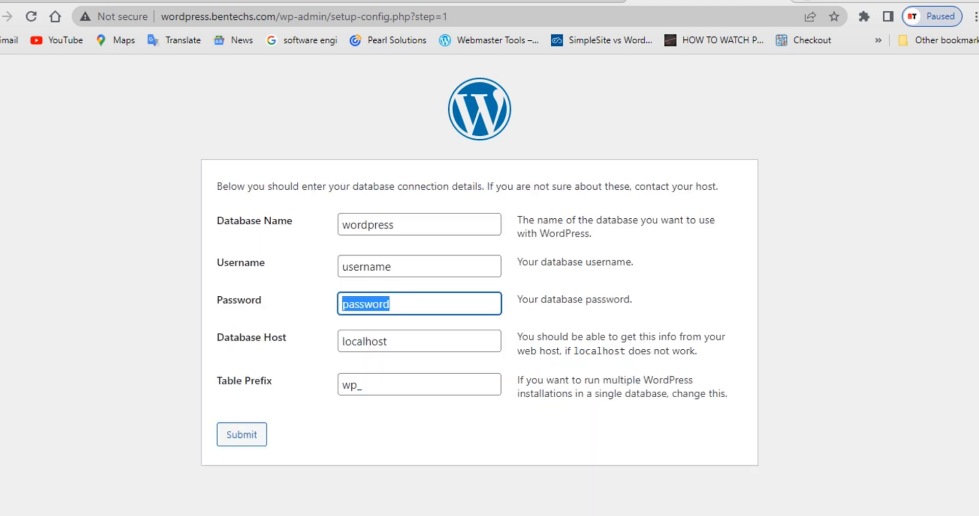
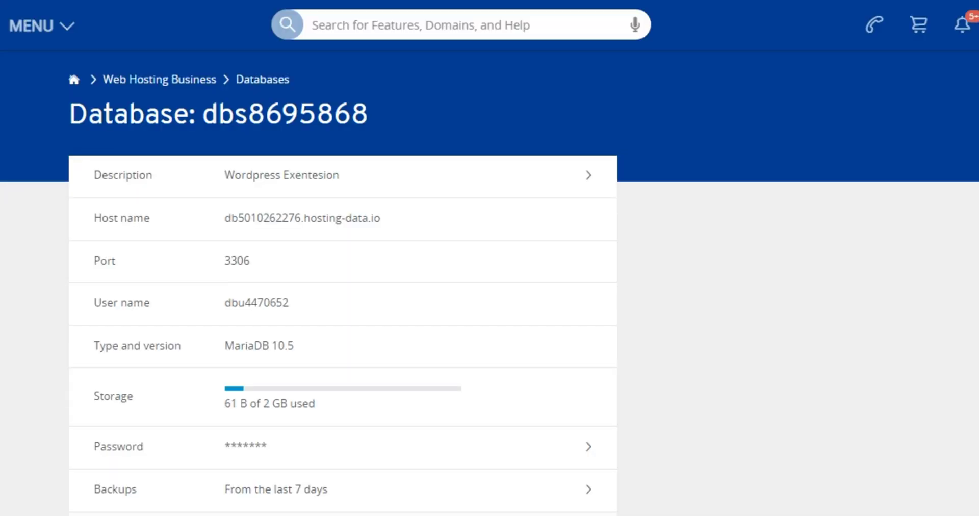
Step: Copy the IONOS database user name into the WordPress Username field
{"action": "scroll", "coordinate": [489, 280], "scroll_direction": "down", "scroll_amount": 2}
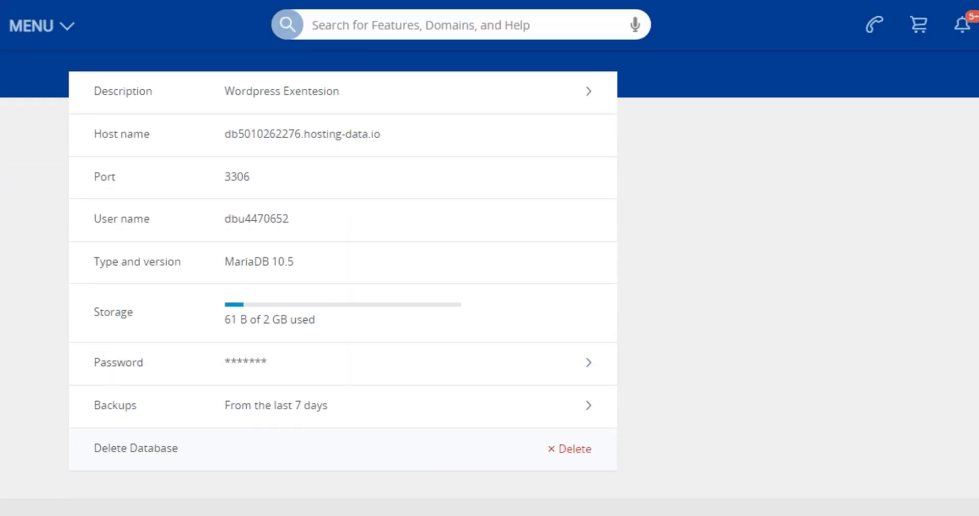
{"action": "left_click_drag", "start_coordinate": [289, 219], "coordinate": [225, 219]}
{"action": "right_click", "coordinate": [258, 227]}
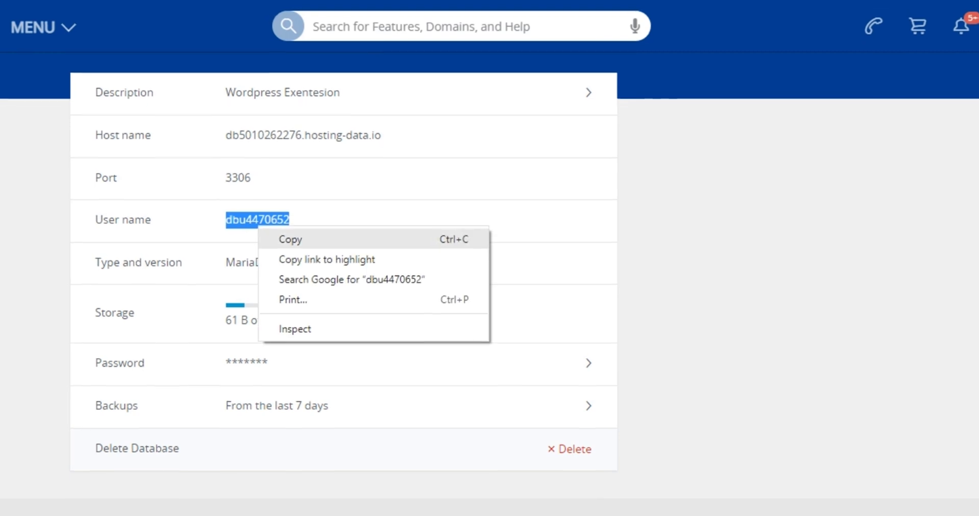
{"action": "left_click", "coordinate": [288, 238]}
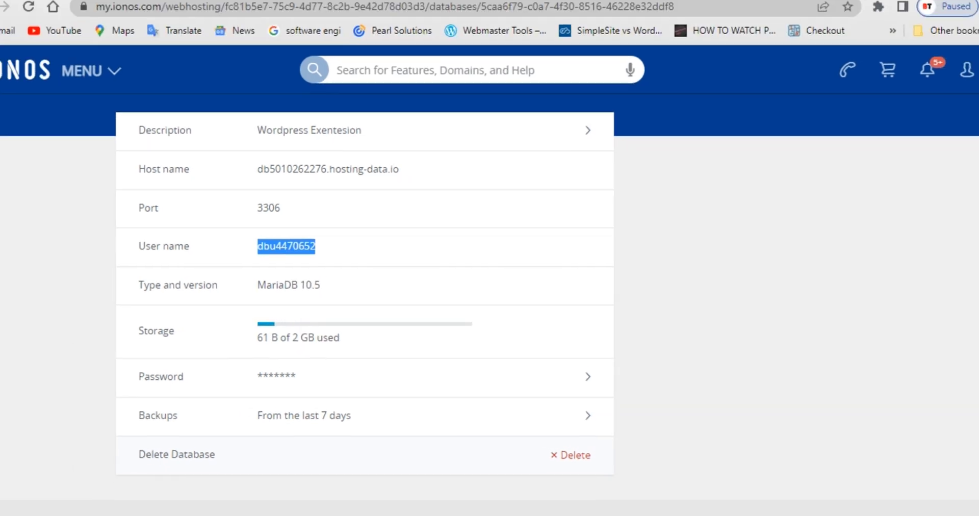
{"action": "key", "text": "ctrl+Tab"}
{"action": "double_click", "coordinate": [384, 277]}
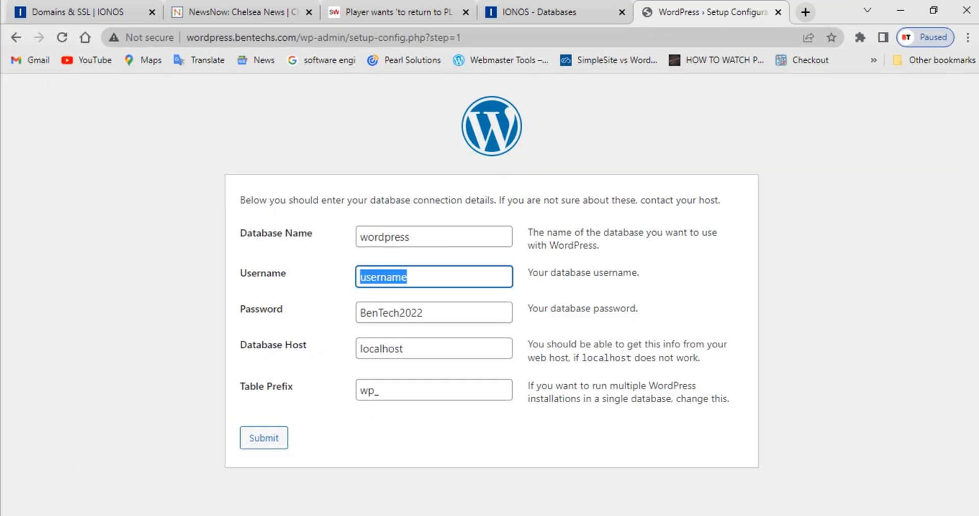
{"action": "key", "text": "ctrl+v"}
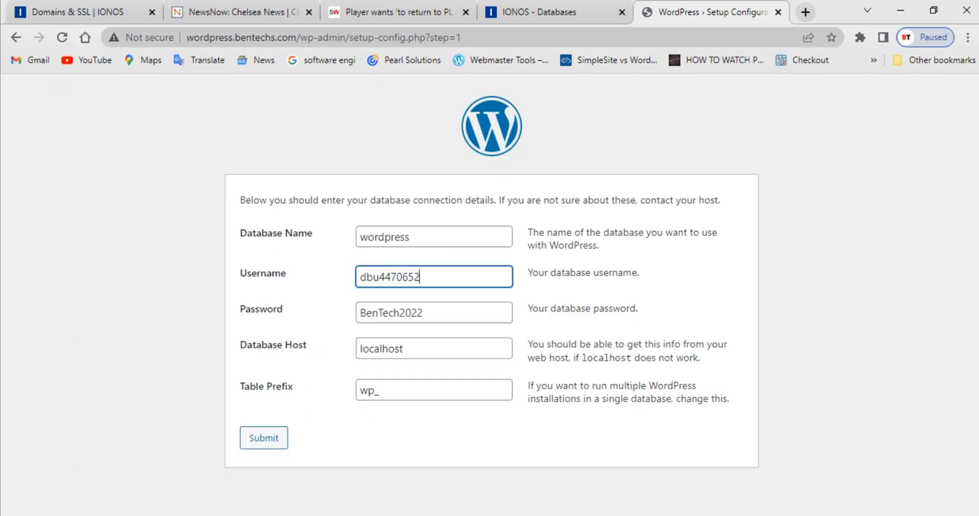
Step: Paste host db5010262276.hosting-data.io over localhost in the Database Host field
{"action": "key", "text": "ctrl+shift+Tab"}
{"action": "left_click_drag", "start_coordinate": [411, 190], "coordinate": [277, 189]}
{"action": "key", "text": "ctrl+Tab"}
{"action": "key", "text": "Tab"}
{"action": "key", "text": "Tab"}
{"action": "key", "text": "ctrl+v"}
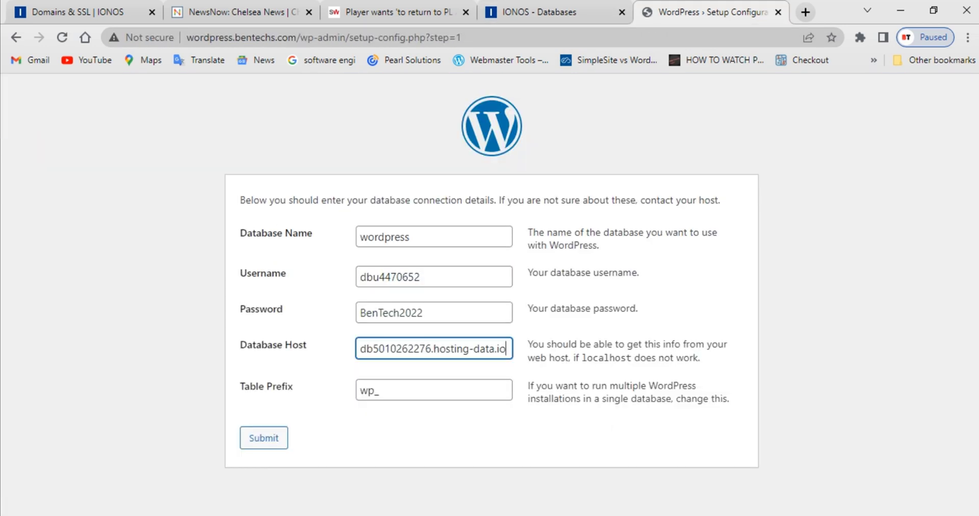
{"action": "left_click", "coordinate": [360, 237]}
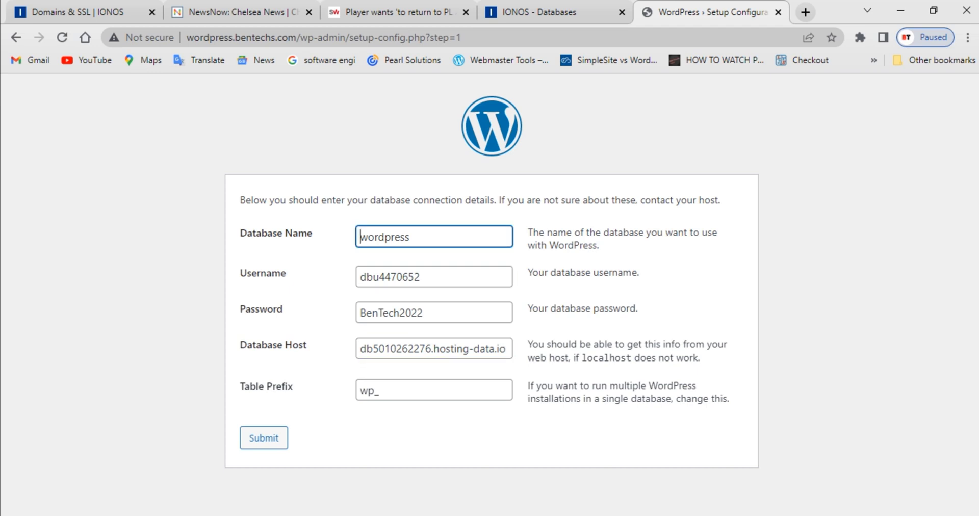
{"action": "key", "text": "ctrl+Page_Up"}
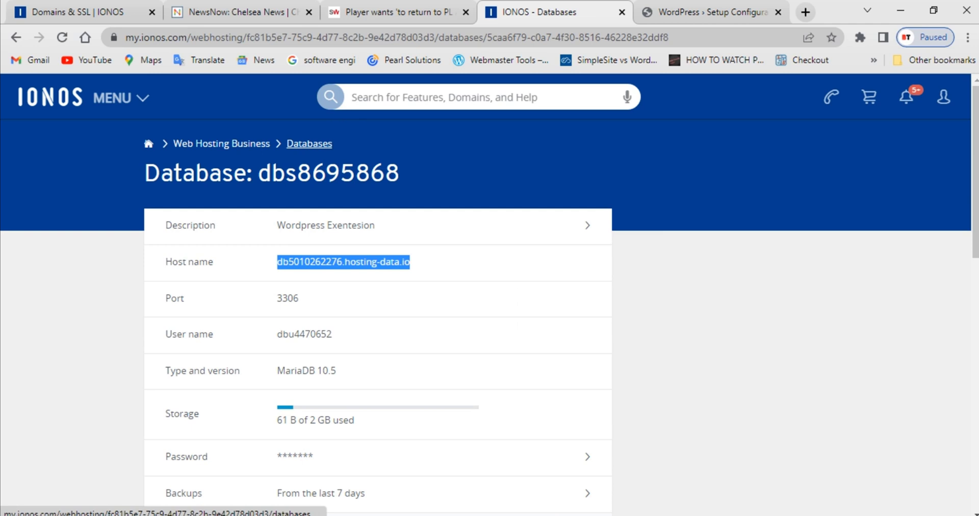
Step: Return to the Databases list and select dbs8695868, the Wordpress Exentesion database
{"action": "left_click", "coordinate": [309, 144]}
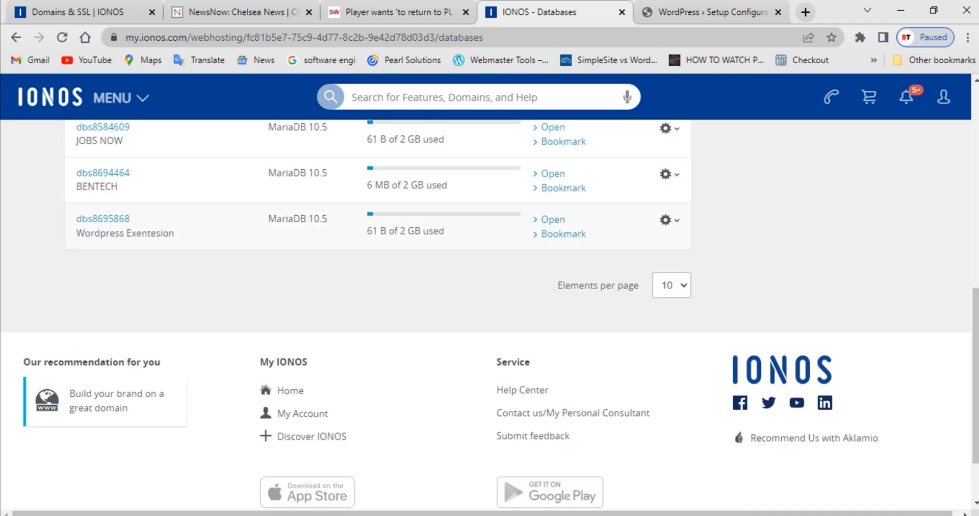
{"action": "scroll", "coordinate": [369, 142], "scroll_direction": "up", "scroll_amount": 5}
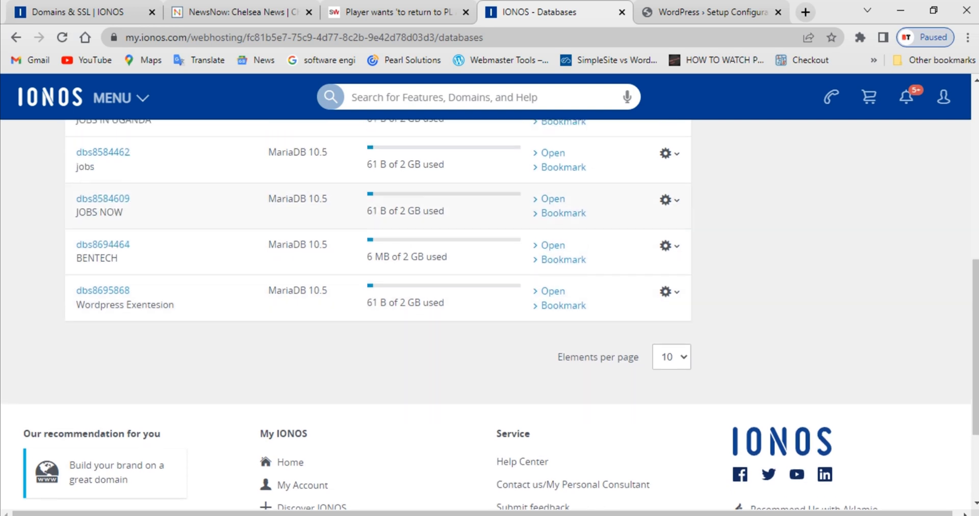
{"action": "scroll", "coordinate": [369, 409], "scroll_direction": "up", "scroll_amount": 5}
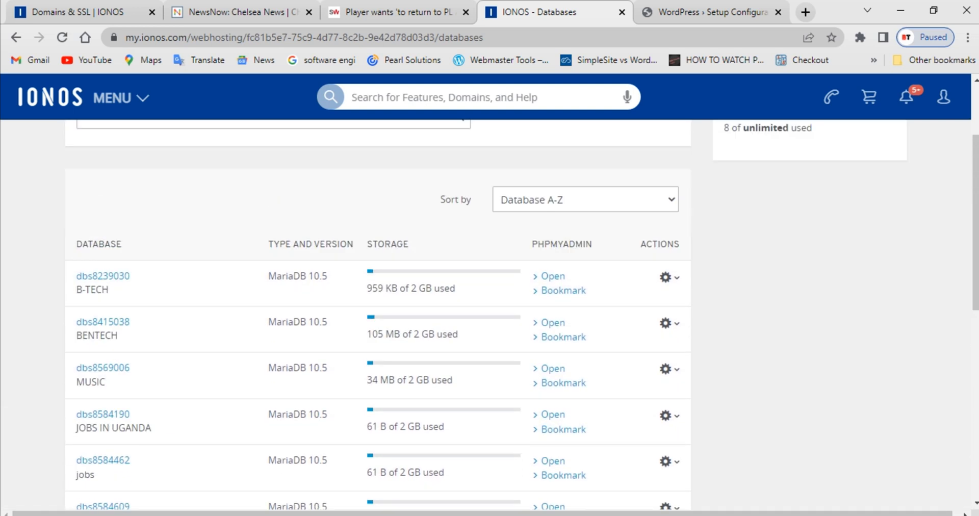
{"action": "scroll", "coordinate": [369, 464], "scroll_direction": "down", "scroll_amount": 6}
{"action": "scroll", "coordinate": [357, 306], "scroll_direction": "down", "scroll_amount": 5}
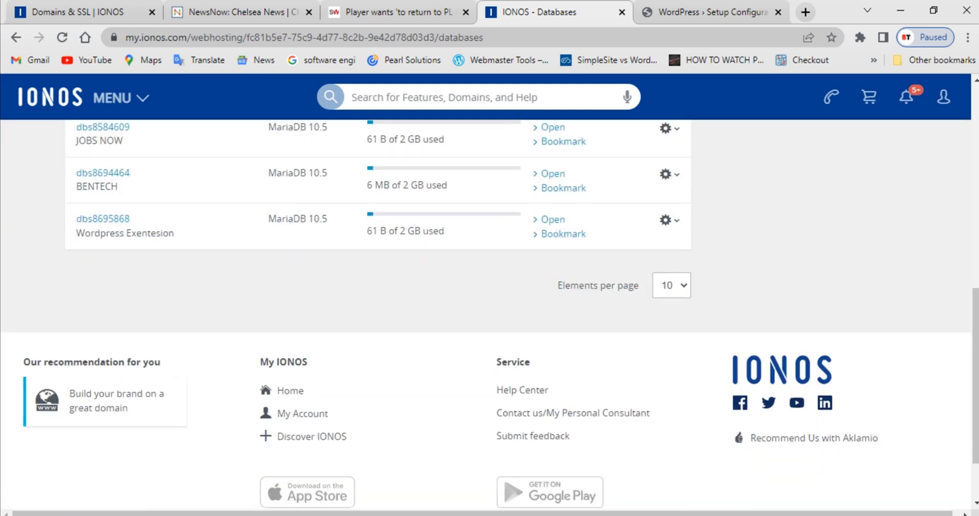
{"action": "double_click", "coordinate": [103, 219]}
{"action": "key", "text": "ctrl+c"}
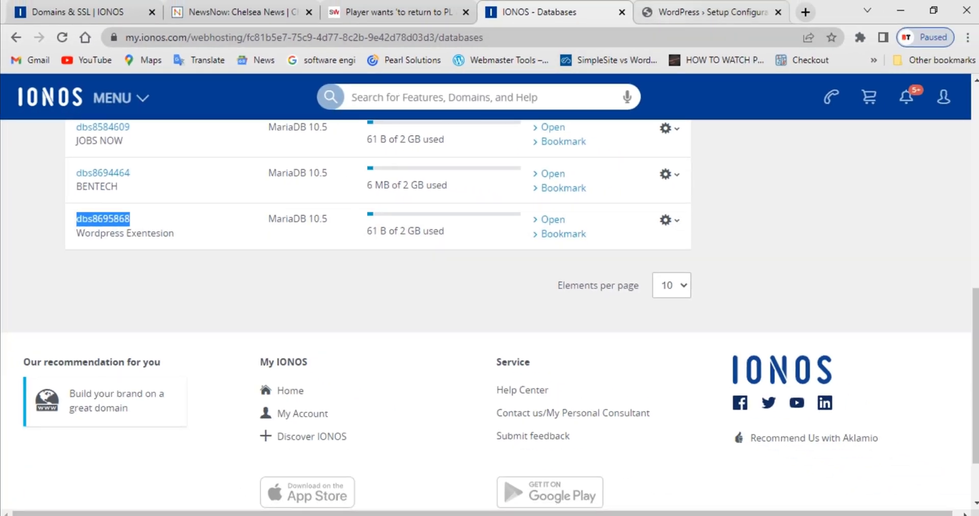
Step: Replace database name 'wordpress' with dbs8695868, submit, and run the installation
{"action": "left_click", "coordinate": [711, 12]}
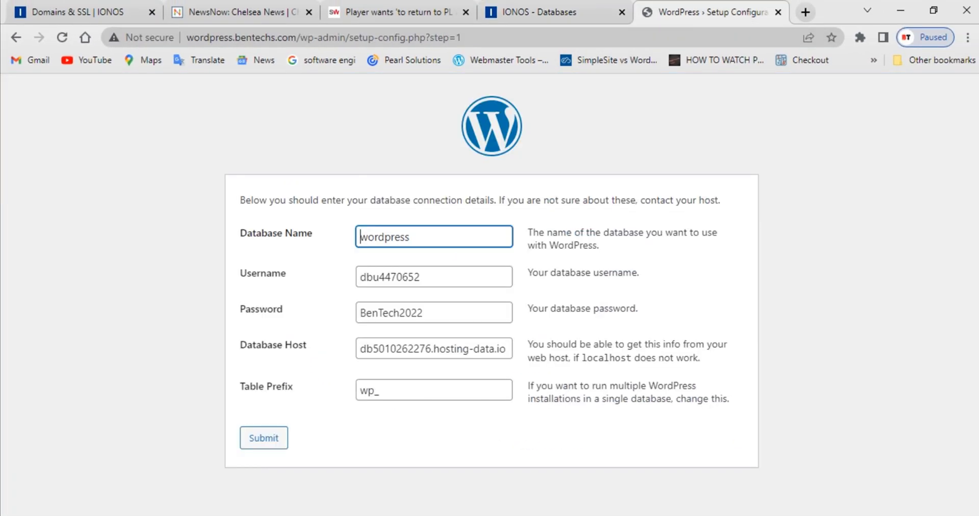
{"action": "key", "text": "ctrl+a"}
{"action": "key", "text": "ctrl+v"}
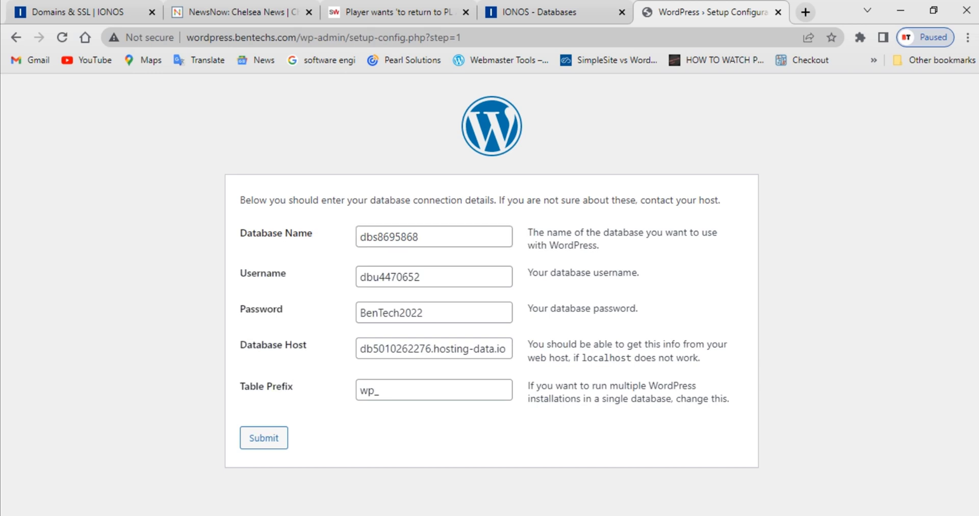
{"action": "left_click", "coordinate": [263, 438]}
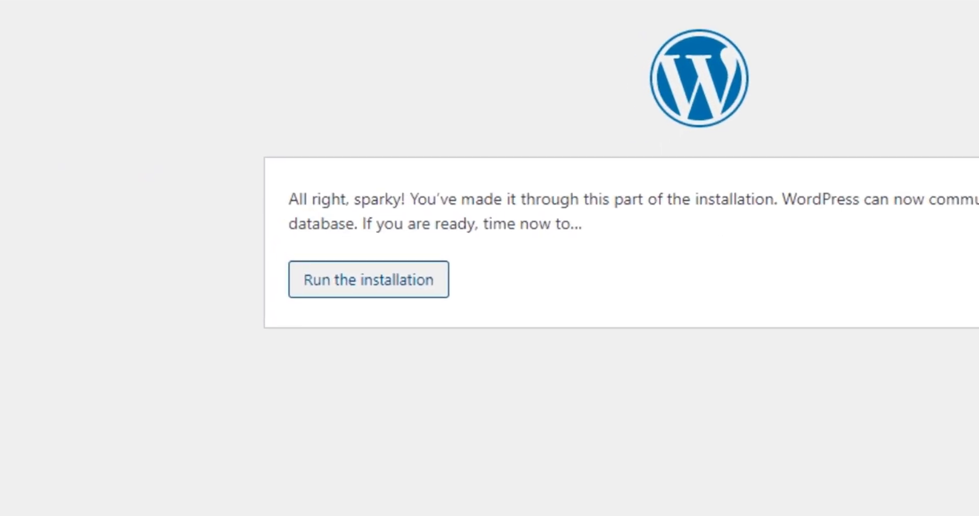
{"action": "left_click", "coordinate": [369, 279]}
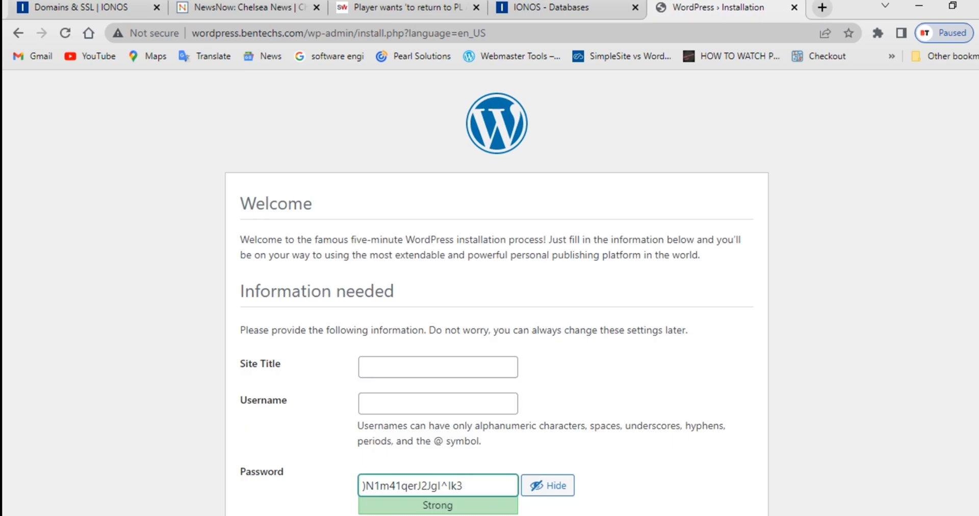
Step: Enter 'WordPress' as the site title and fill in the admin username
{"action": "scroll", "coordinate": [496, 293], "scroll_direction": "down", "scroll_amount": 3}
{"action": "left_click", "coordinate": [438, 221]}
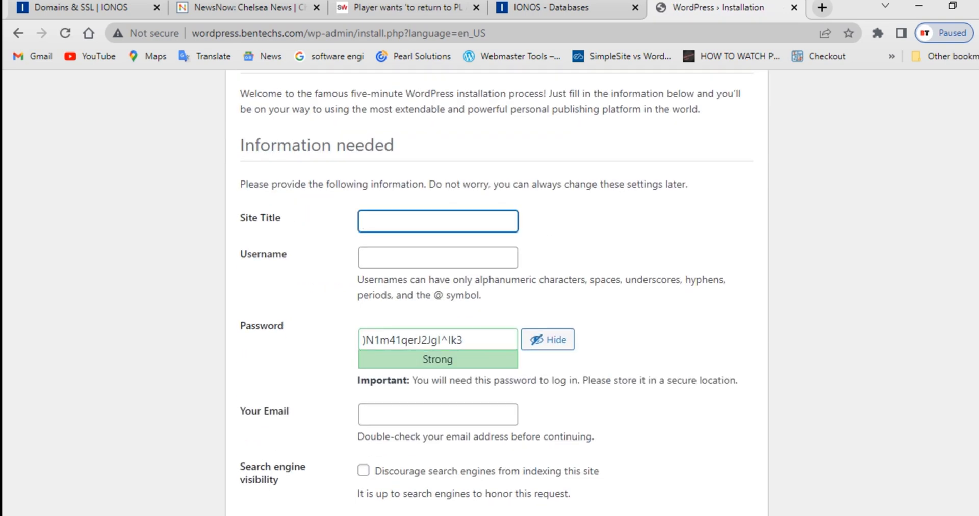
{"action": "type", "text": "WordPress"}
{"action": "left_click", "coordinate": [438, 257]}
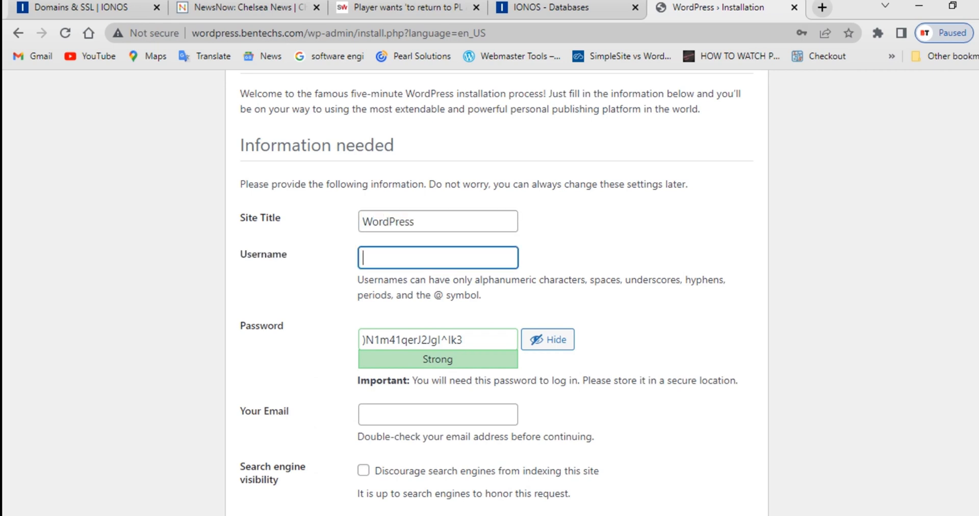
{"action": "type", "text": "BenTech"}
Step: Enter the admin password, confirm the weak password, paste the admin email, then hide the password
{"action": "scroll", "coordinate": [497, 294], "scroll_direction": "down", "scroll_amount": 1}
{"action": "key", "text": "Tab"}
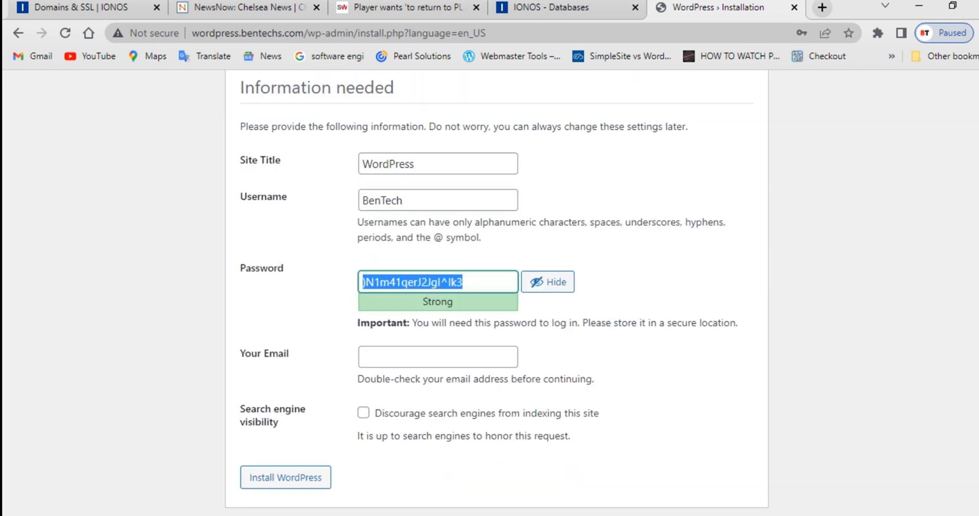
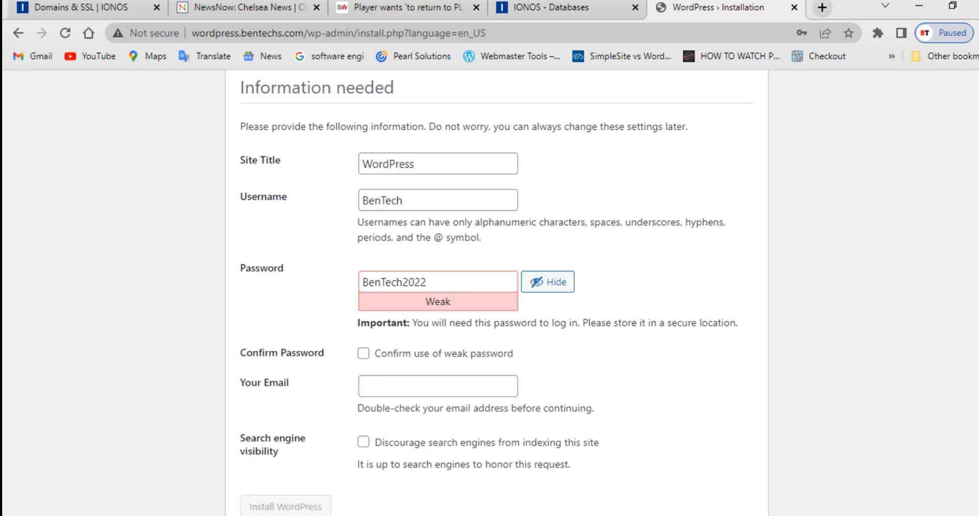
{"action": "scroll", "coordinate": [496, 292], "scroll_direction": "down", "scroll_amount": 1}
{"action": "left_click", "coordinate": [363, 325]}
{"action": "left_click", "coordinate": [438, 356]}
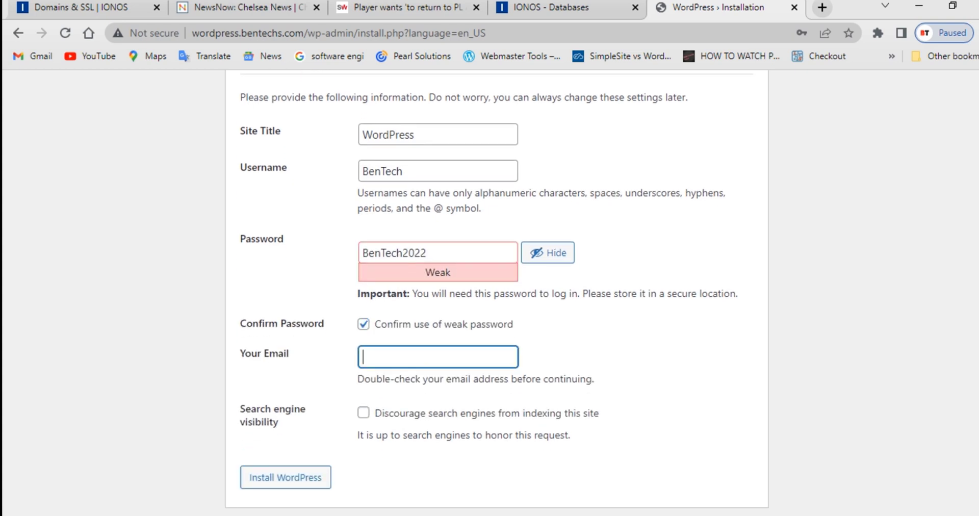
{"action": "key", "text": "ctrl+v"}
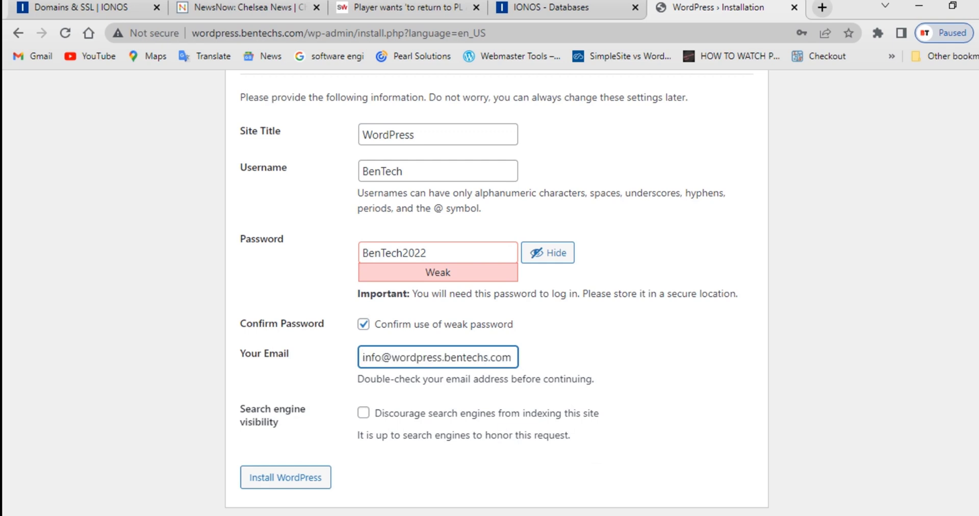
{"action": "left_click", "coordinate": [548, 252]}
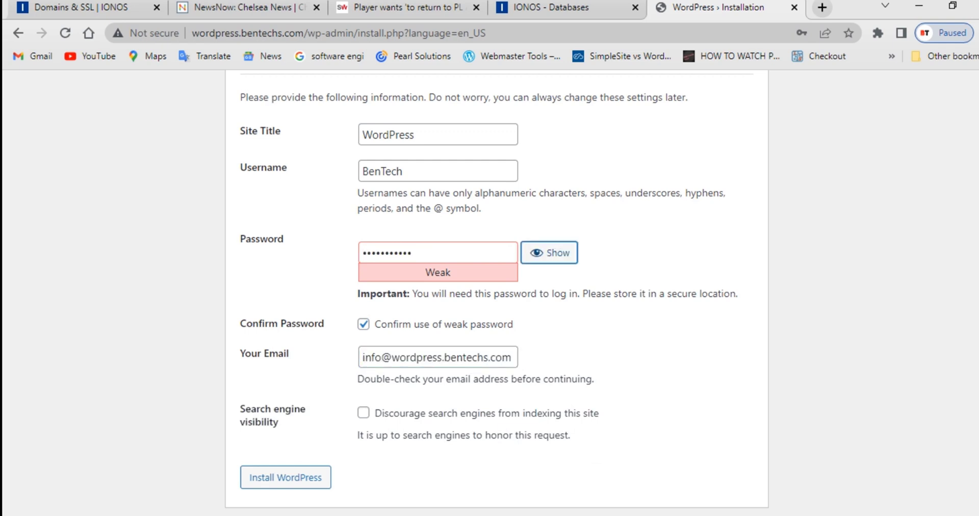
Step: Install WordPress, decline saving the password, and go to the login page
{"action": "left_click", "coordinate": [285, 477]}
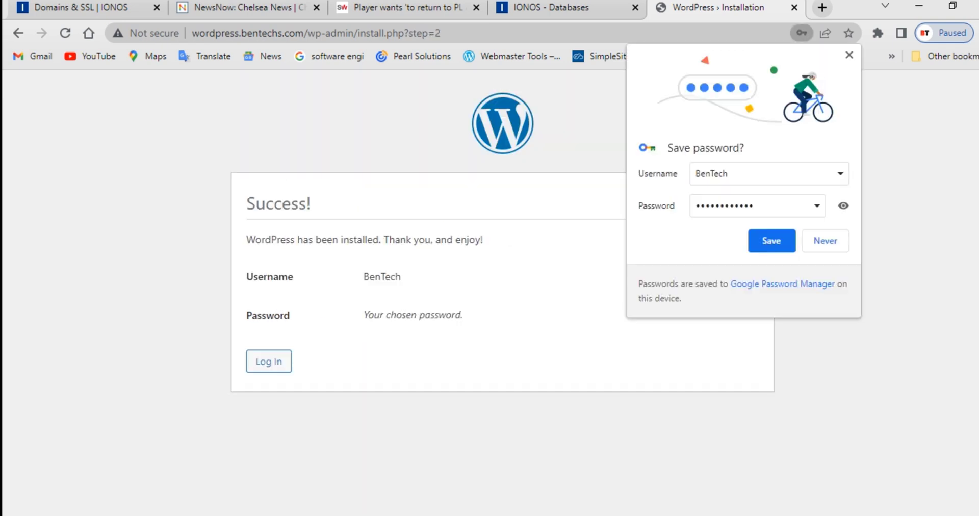
{"action": "key", "text": "Escape"}
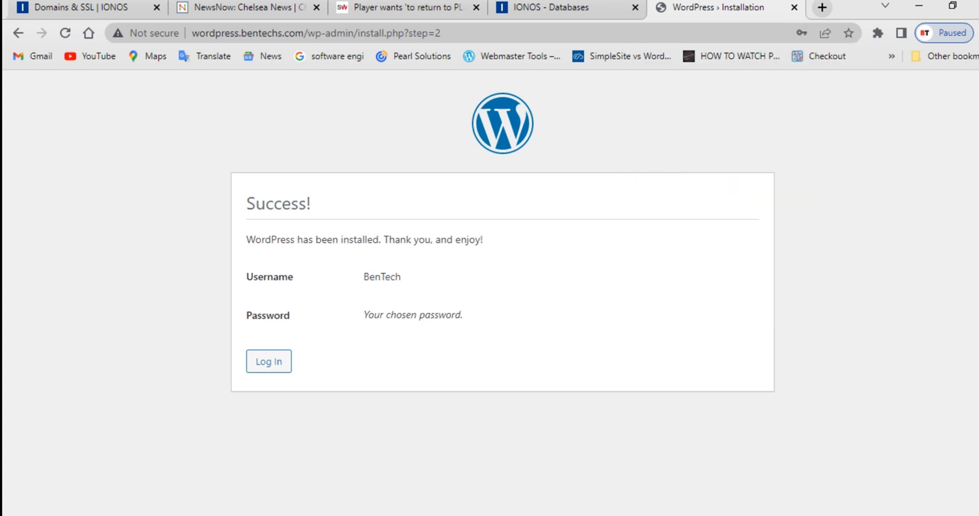
{"action": "double_click", "coordinate": [382, 276]}
{"action": "left_click", "coordinate": [382, 277]}
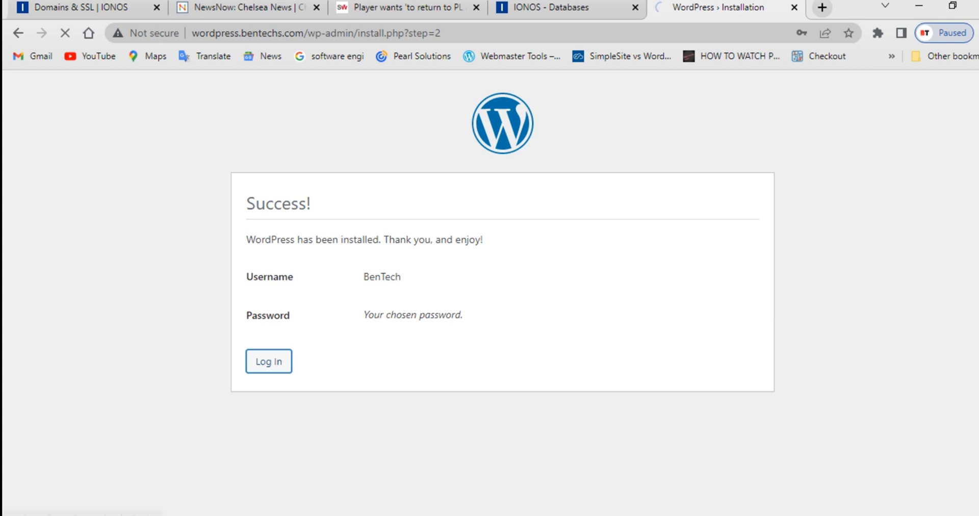
Step: Log in with the browser's saved credentials and open the Plugins page
{"action": "key", "text": "Down"}
{"action": "key", "text": "Return"}
{"action": "key", "text": "Return"}
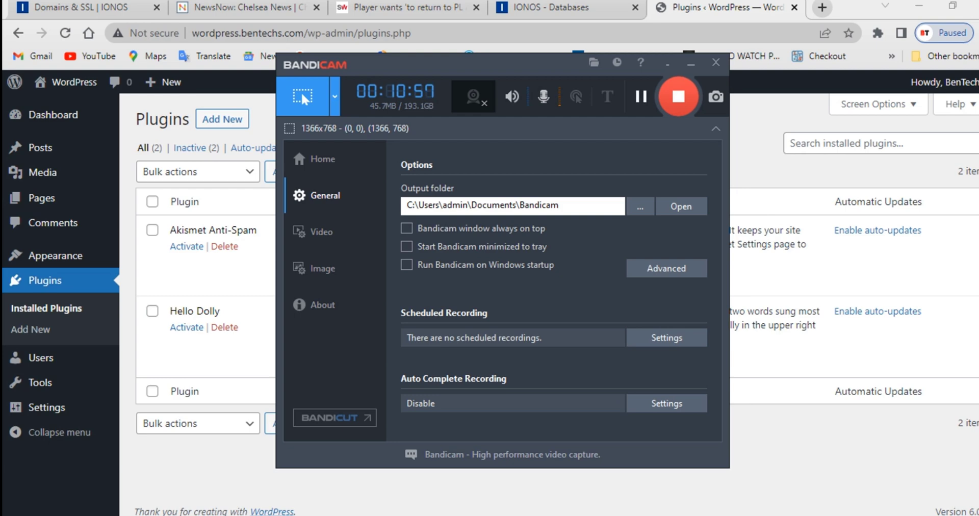
{"action": "left_click", "coordinate": [691, 64]}
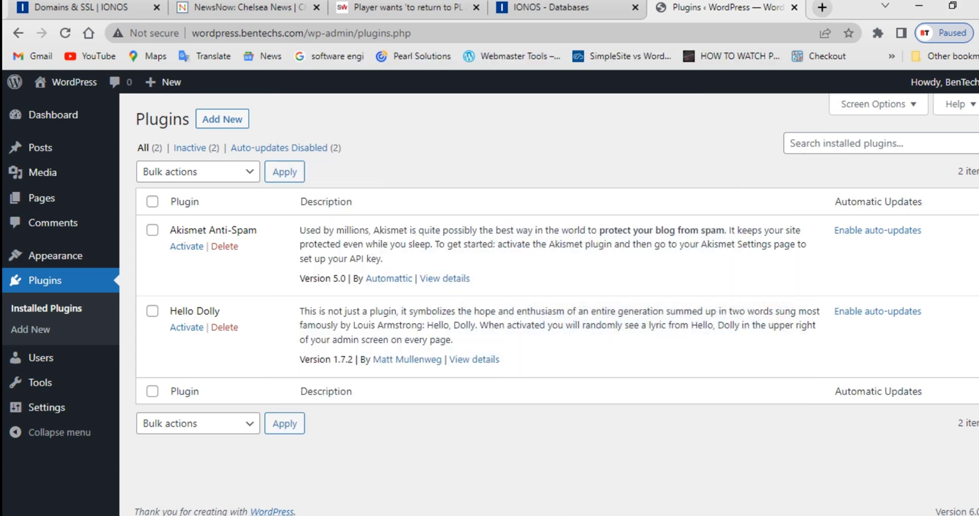